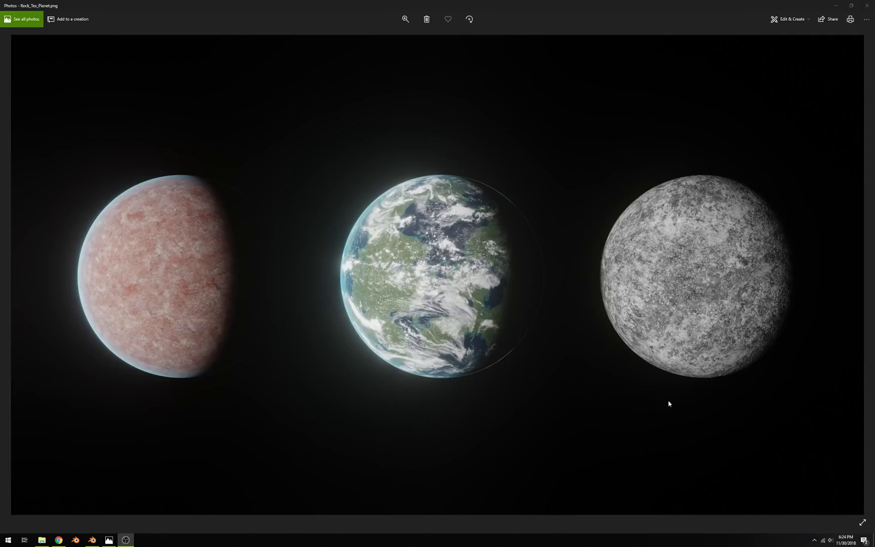
Step: Switch to Chrome and open the "Tutorial: Terraform Mars in Blender!" post from the Fictional Reality home page
left_click(59, 540)
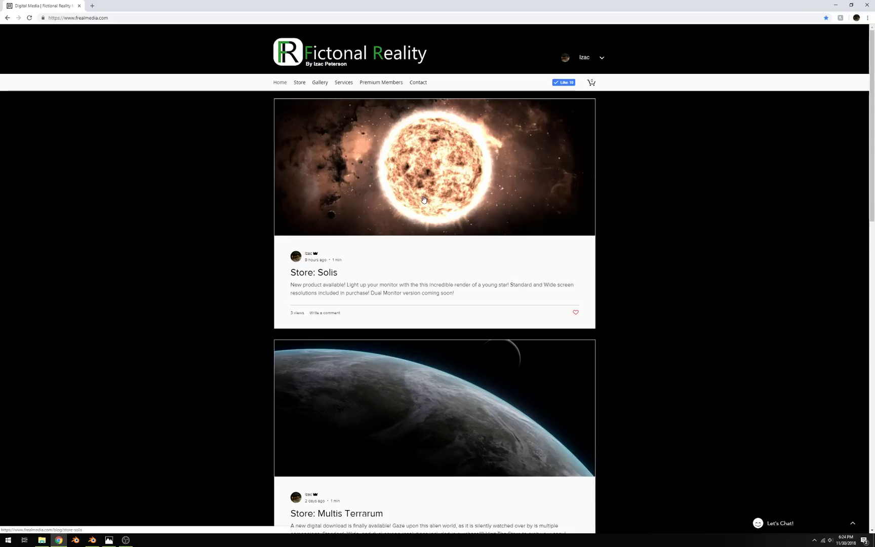
scroll(437, 202, "down", 1)
scroll(441, 201, "down", 5)
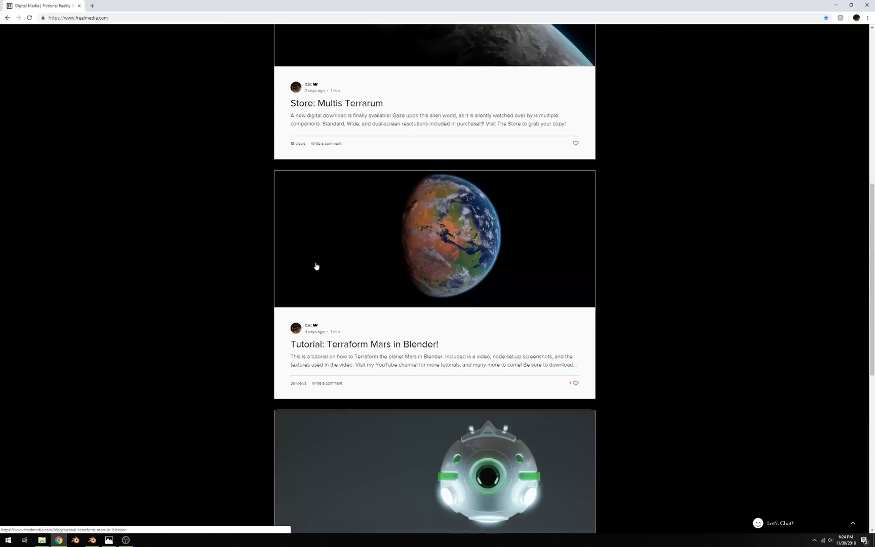
left_click(443, 257)
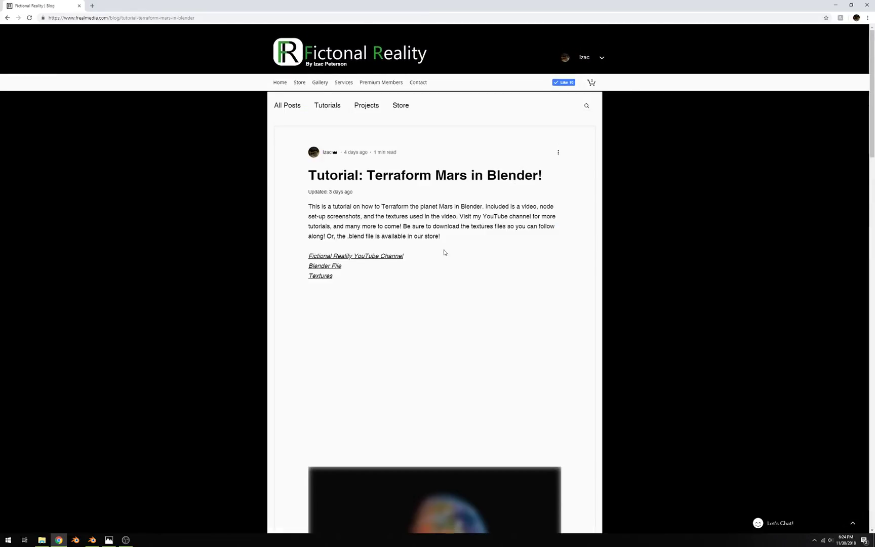
Step: Examine the tutorial post's planet surface, clouds and atmosphere node set-up screenshots, and close the browser
scroll(469, 227, "down", 1)
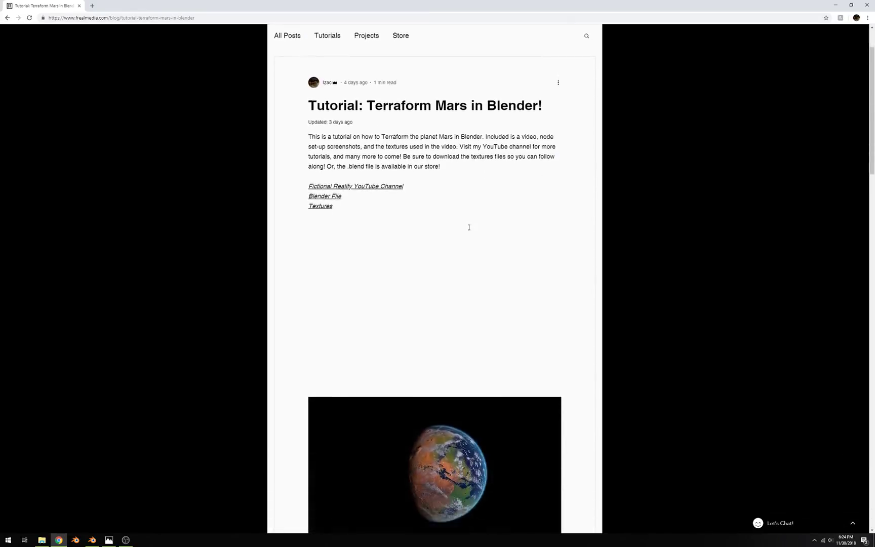
scroll(469, 227, "down", 6)
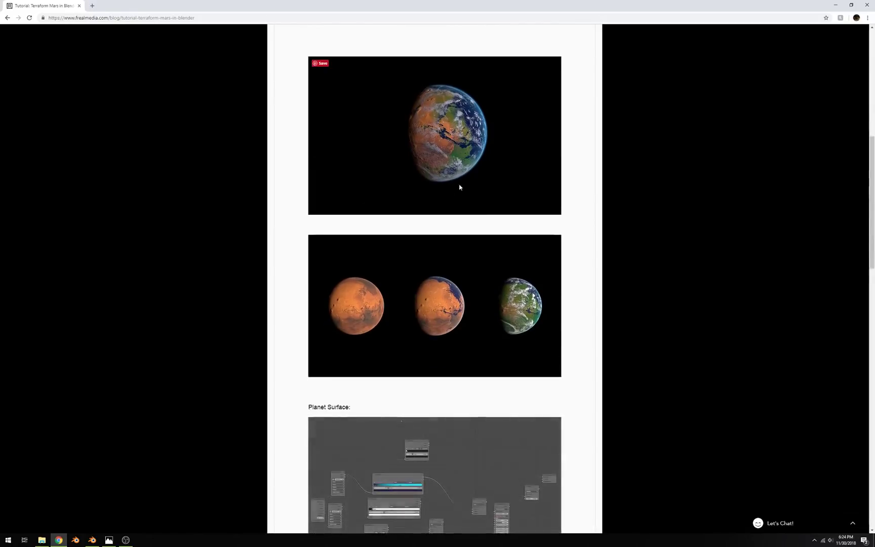
scroll(420, 228, "down", 3)
scroll(400, 200, "down", 4)
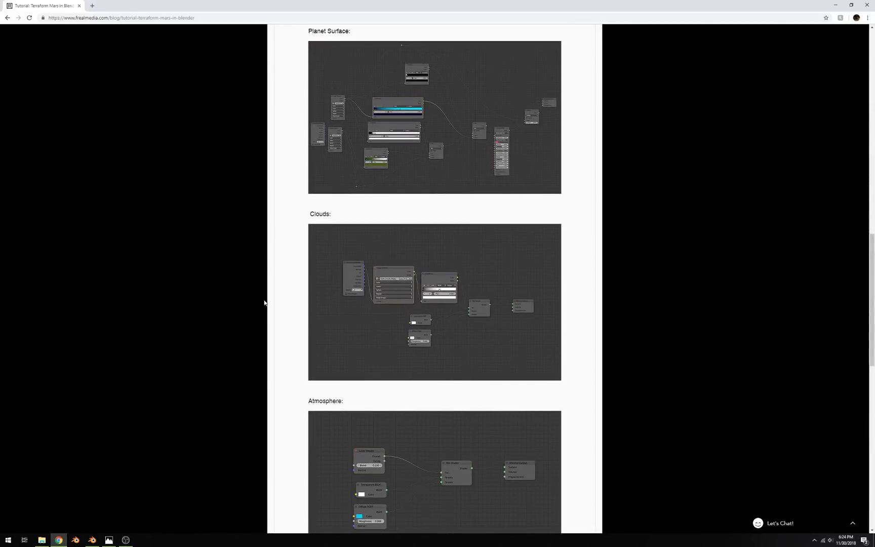
scroll(430, 376, "down", 3)
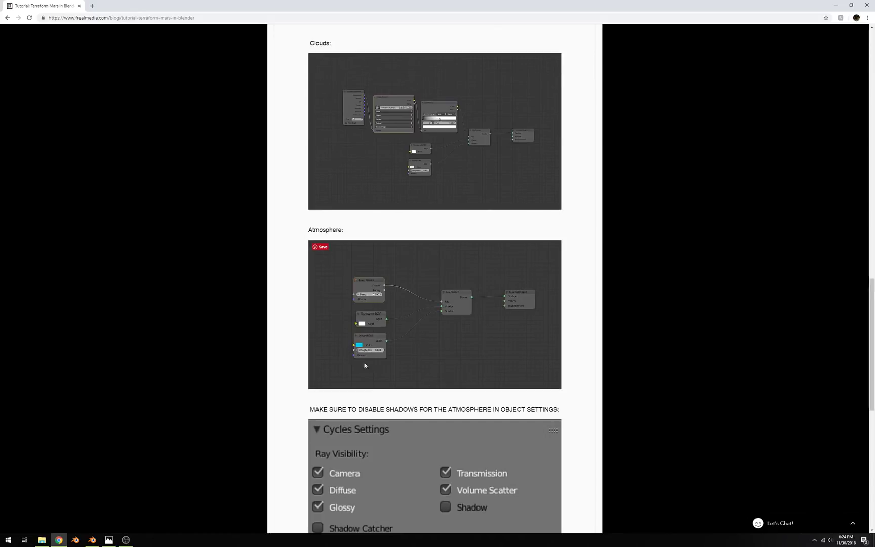
scroll(374, 365, "up", 4)
scroll(385, 361, "up", 4)
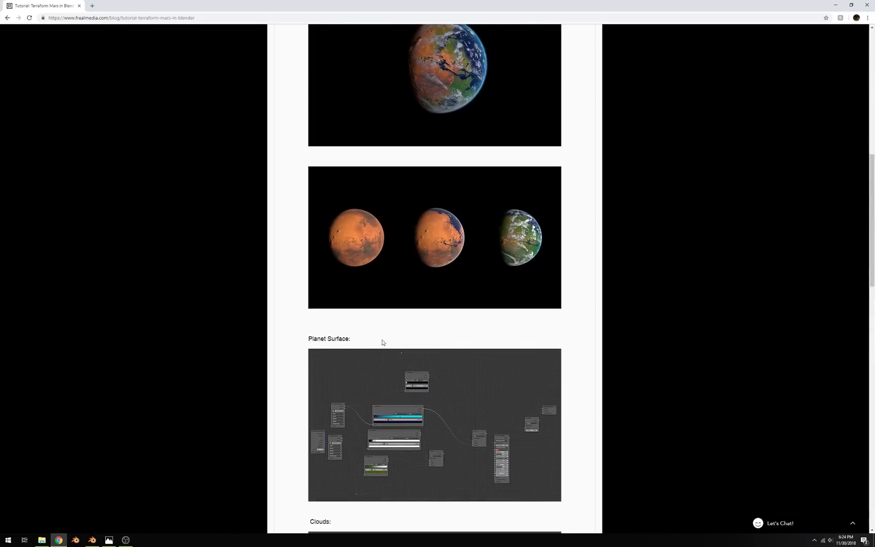
scroll(381, 344, "up", 9)
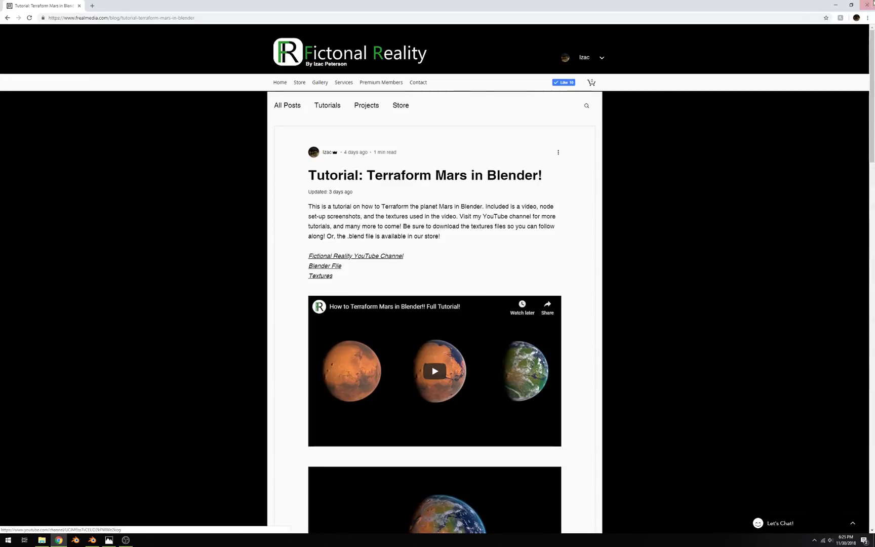
left_click(867, 4)
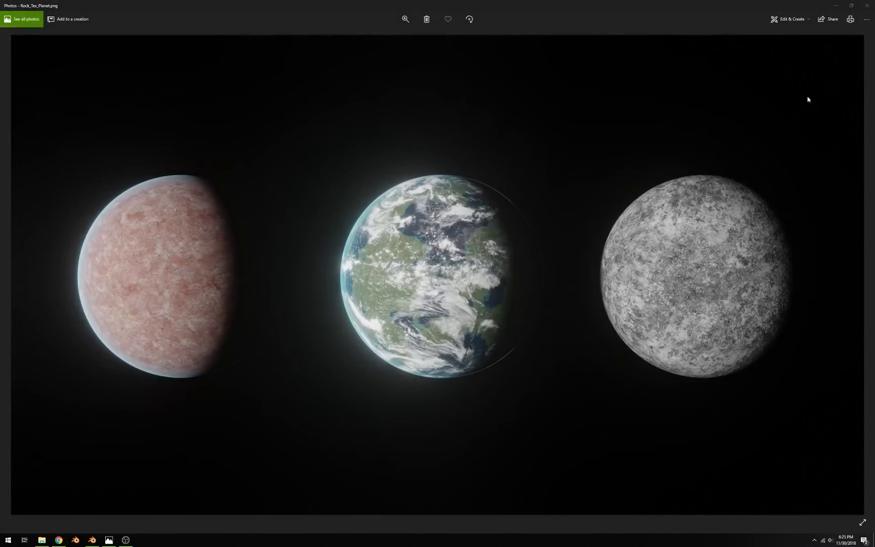
Step: View the red and grey planet renders in Photos and return to Rock_Tex_Planet.png
key("Left")
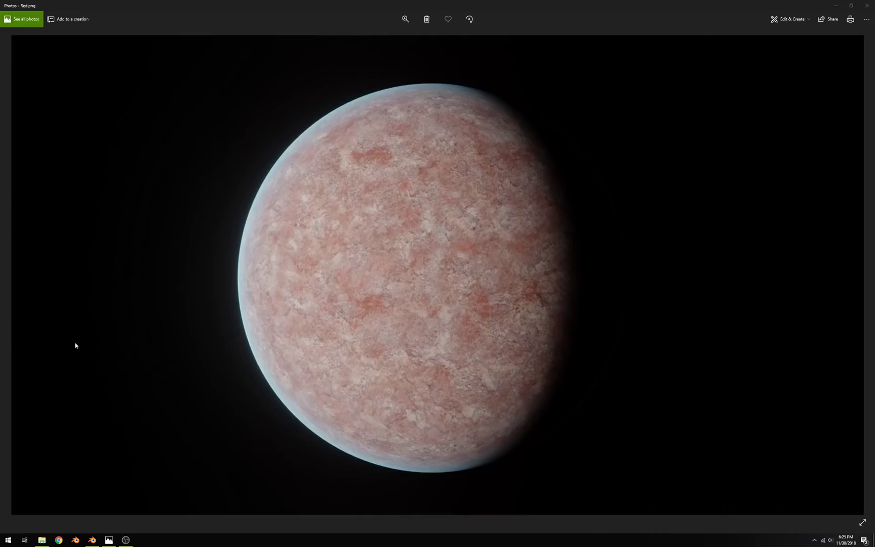
left_click(17, 280)
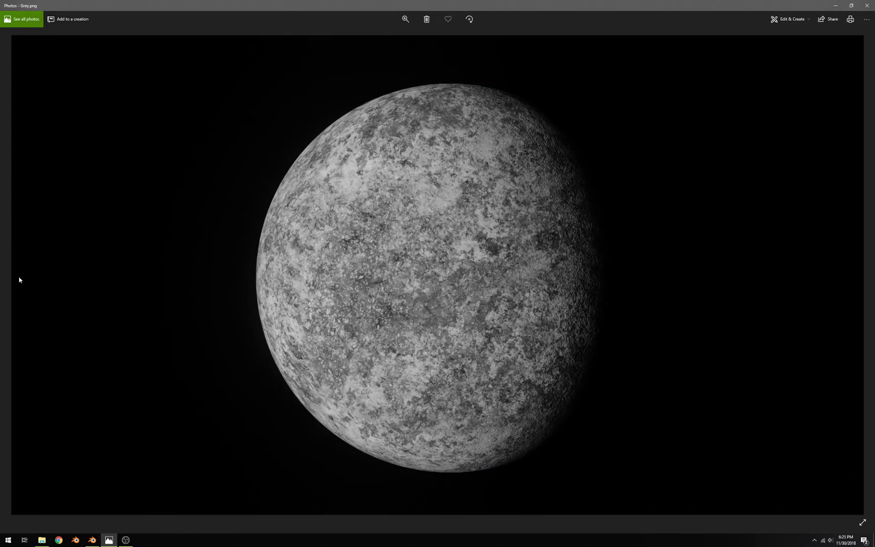
left_click(857, 275)
left_click(858, 274)
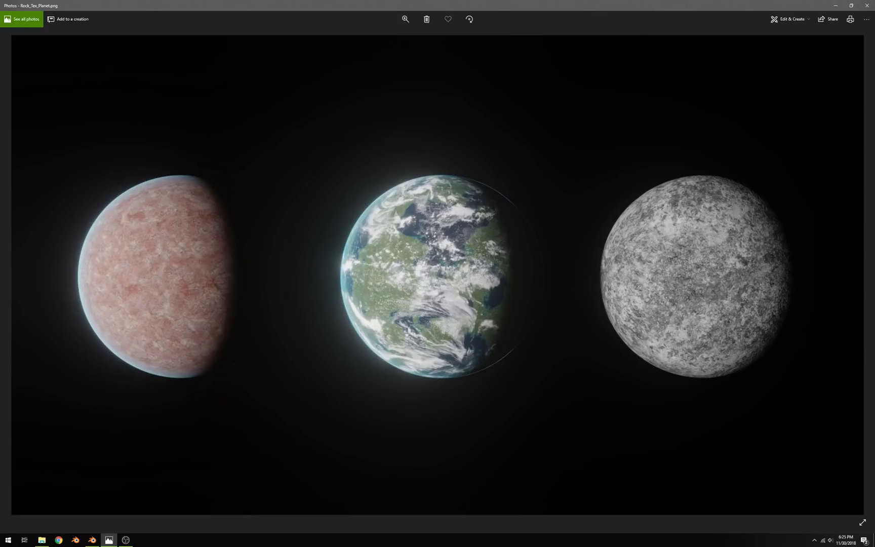
key("alt+Tab")
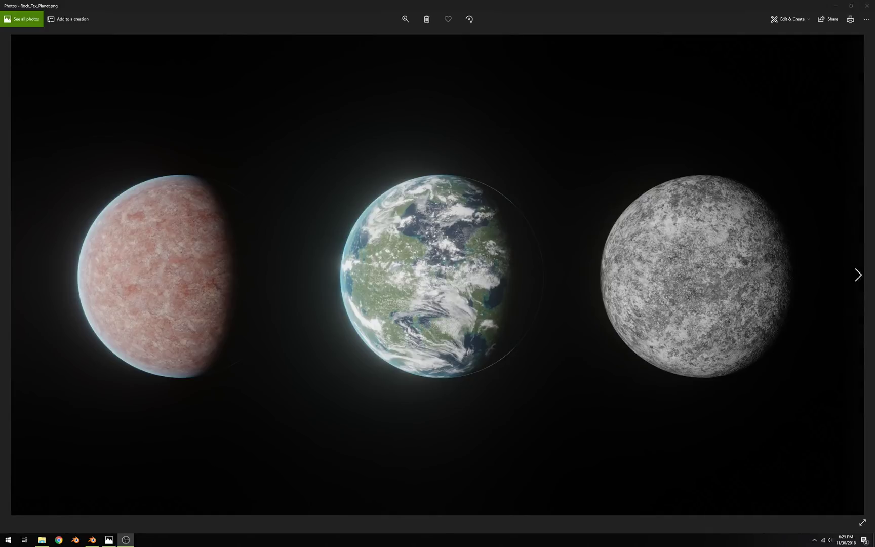
Step: Inspect the clouds and land detail of the Terran.png render up close, and close the image viewer
left_click(859, 276)
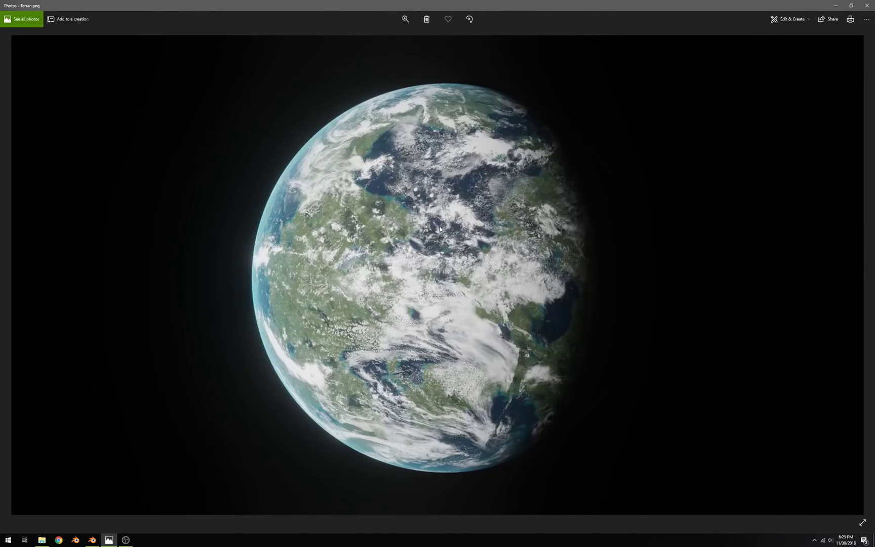
scroll(383, 219, "up", 10)
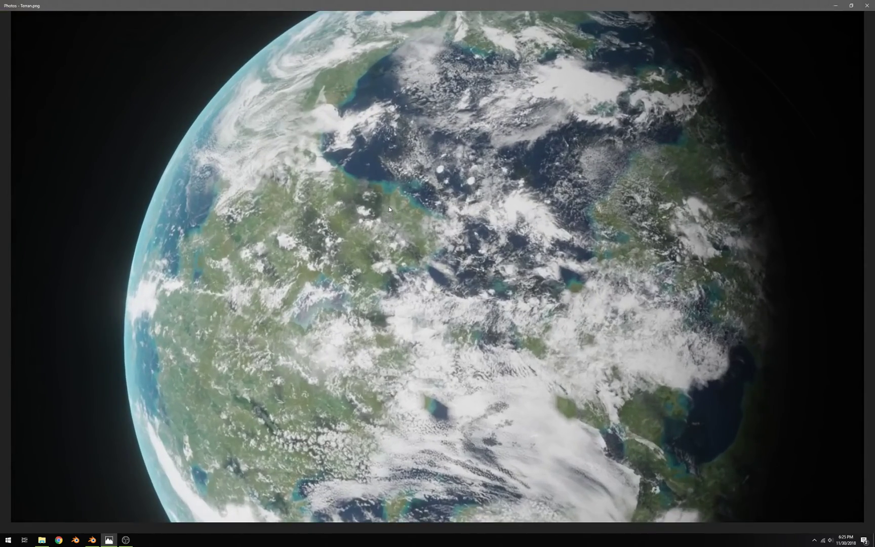
scroll(388, 213, "down", 8)
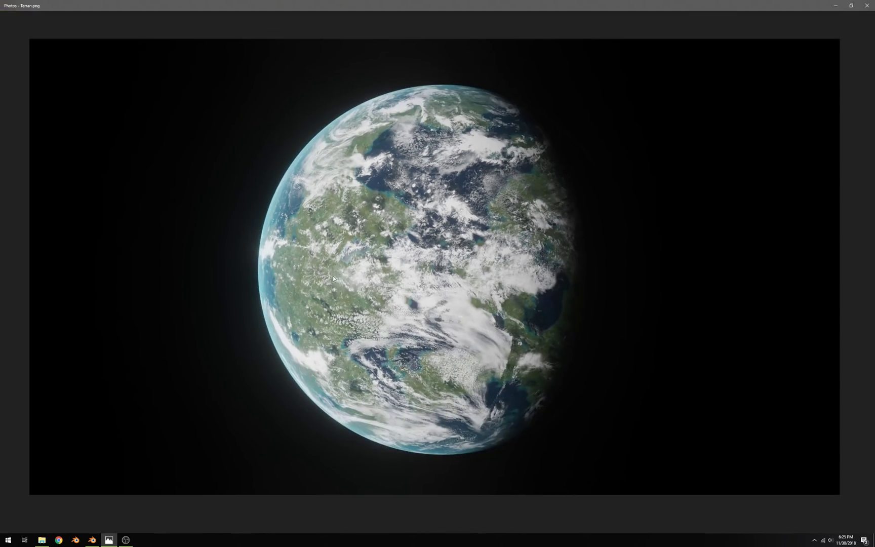
left_click(867, 5)
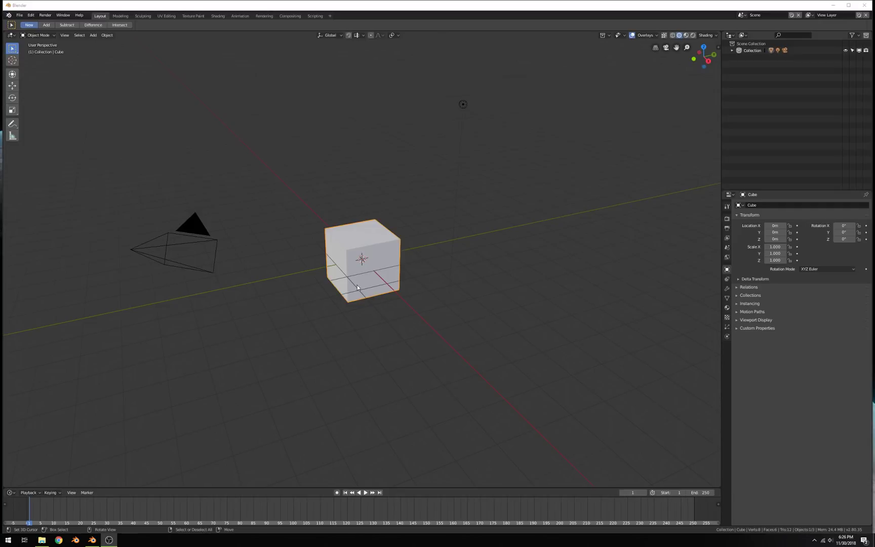
Step: Delete the default cube from the Blender scene
scroll(369, 251, "up", 5)
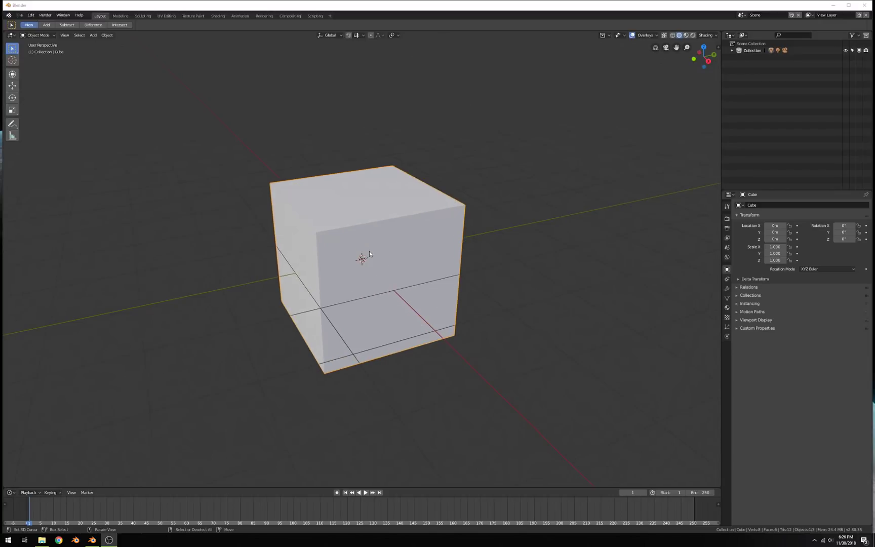
scroll(369, 250, "down", 5)
middle_click_drag(369, 250, 434, 248)
key("Delete")
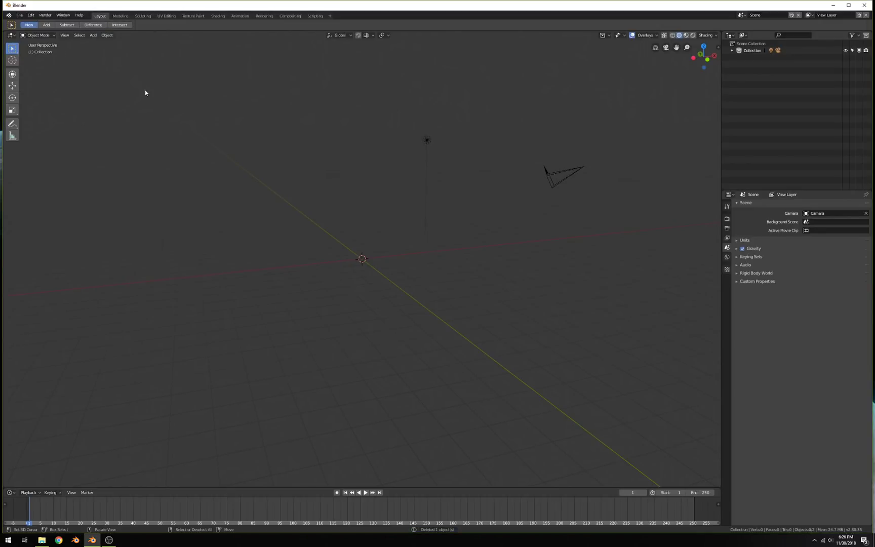
Step: Add an ico sphere at the world origin with 5 subdivisions
key("shift+a")
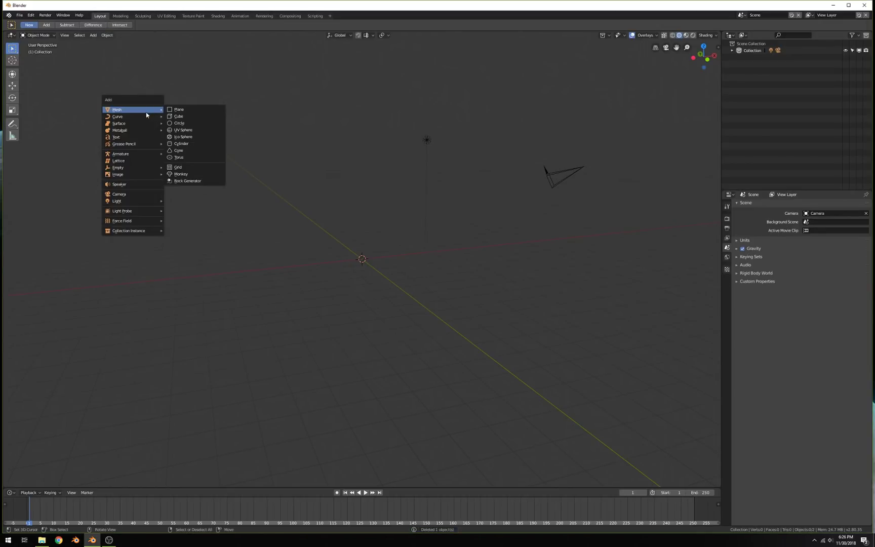
mouse_move(145, 109)
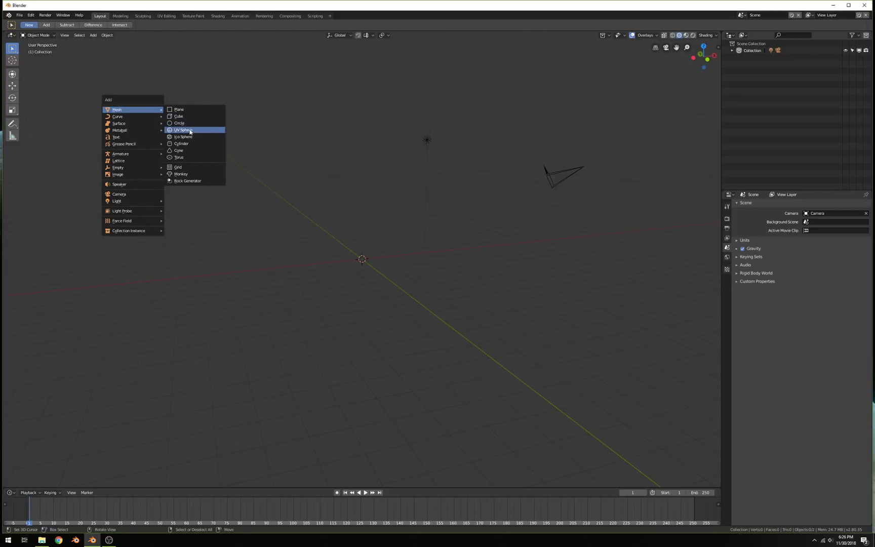
left_click(186, 137)
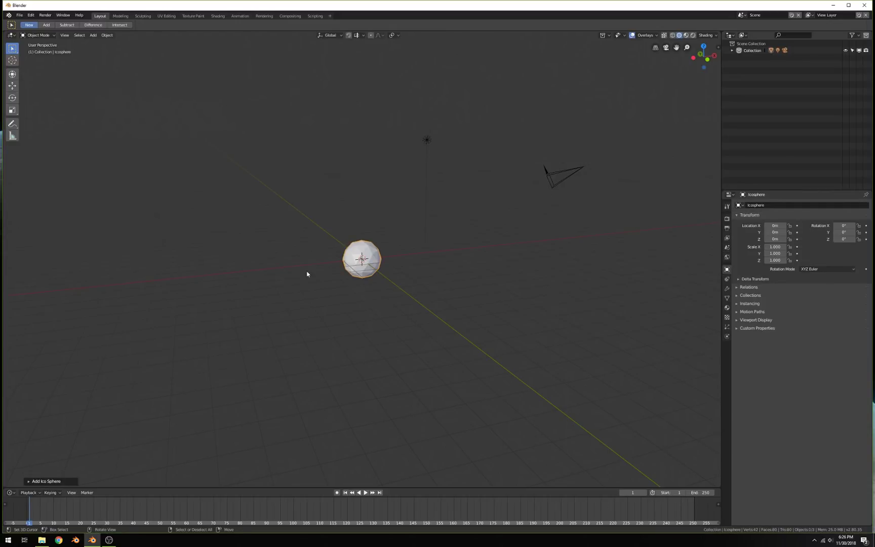
left_click(50, 482)
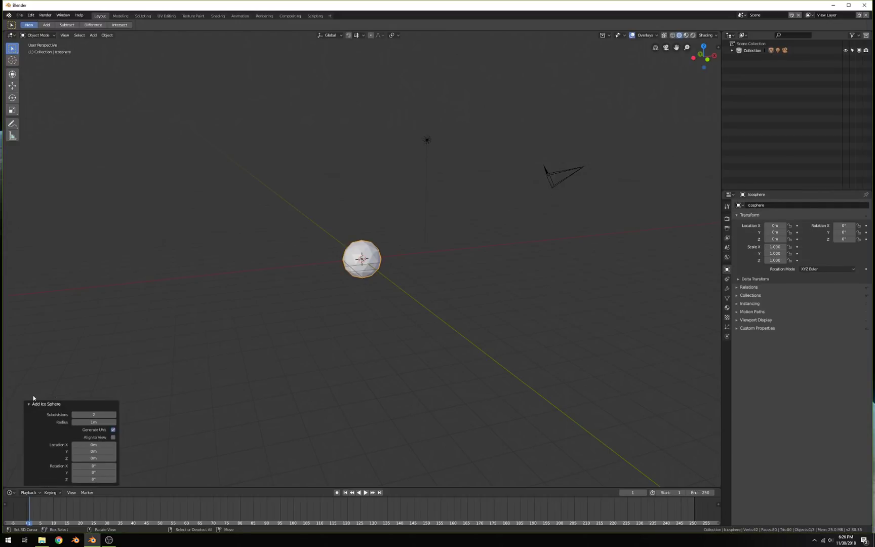
left_click(93, 414)
type("5")
key("Return")
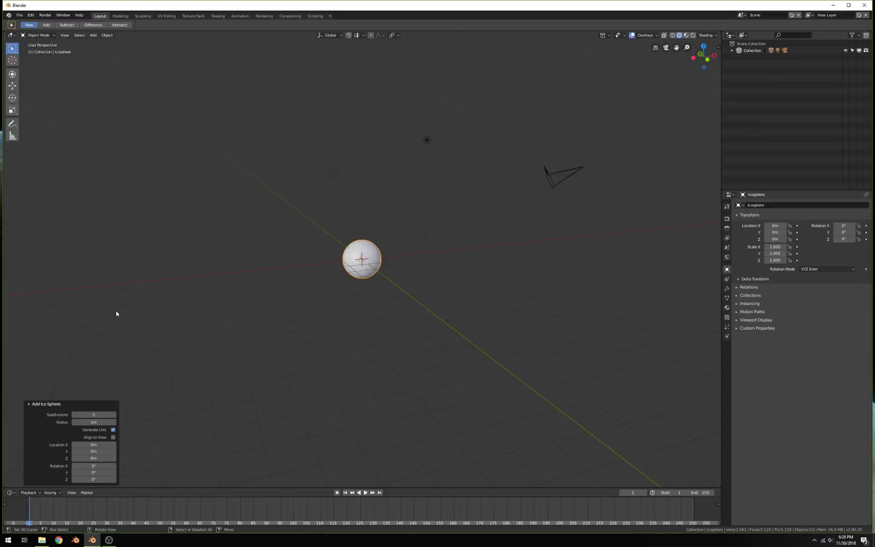
Step: Apply smooth shading to the ico sphere
scroll(393, 279, "up", 1)
scroll(394, 279, "up", 6)
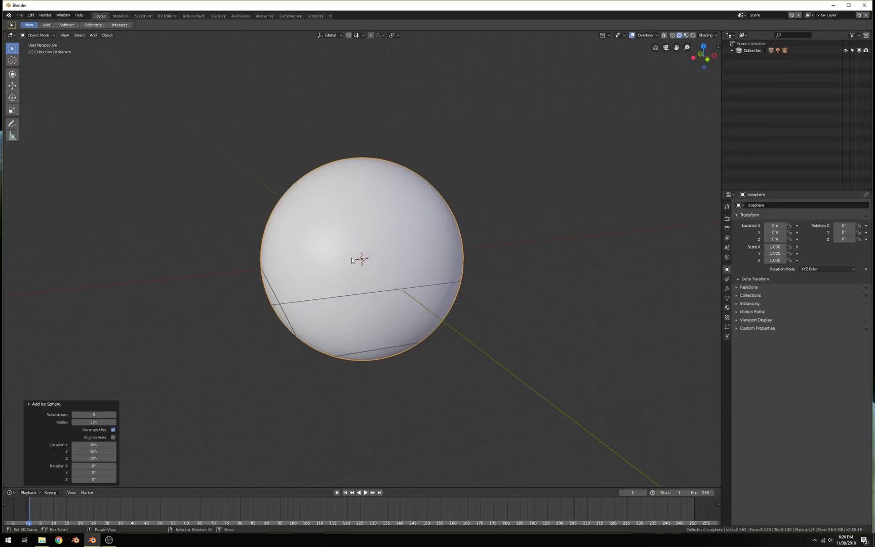
right_click(370, 270)
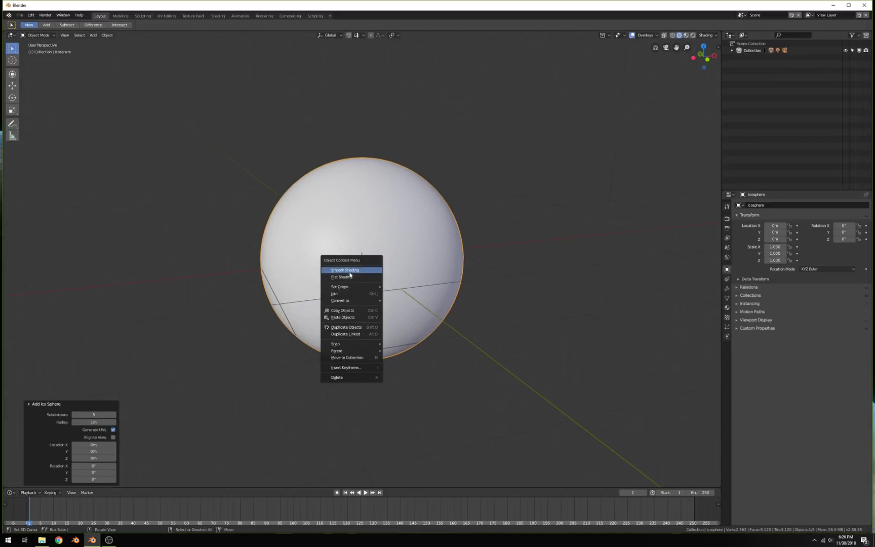
left_click(349, 272)
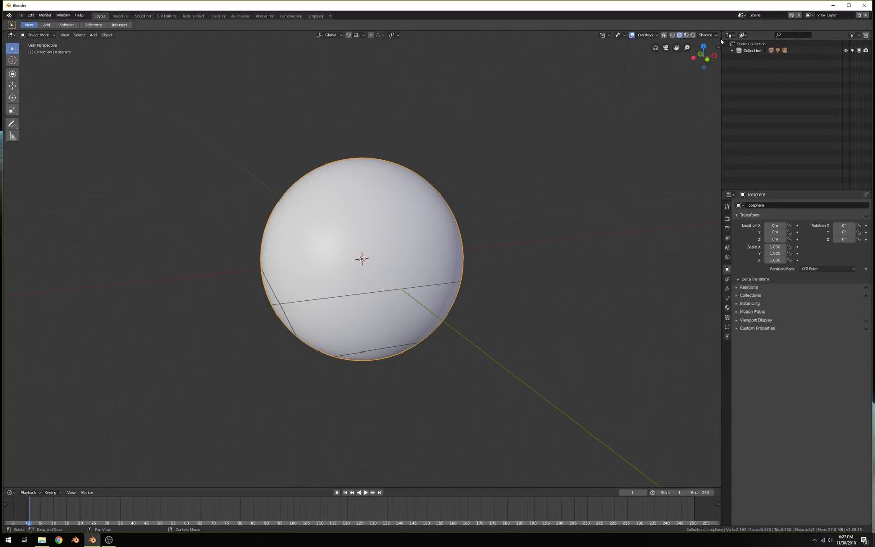
Step: Split the 3D viewport into two side-by-side views and set the new one to rendered shading
mouse_move(717, 46)
left_mouse_down()
mouse_move(596, 62)
mouse_move(405, 60)
mouse_move(716, 64)
left_mouse_up()
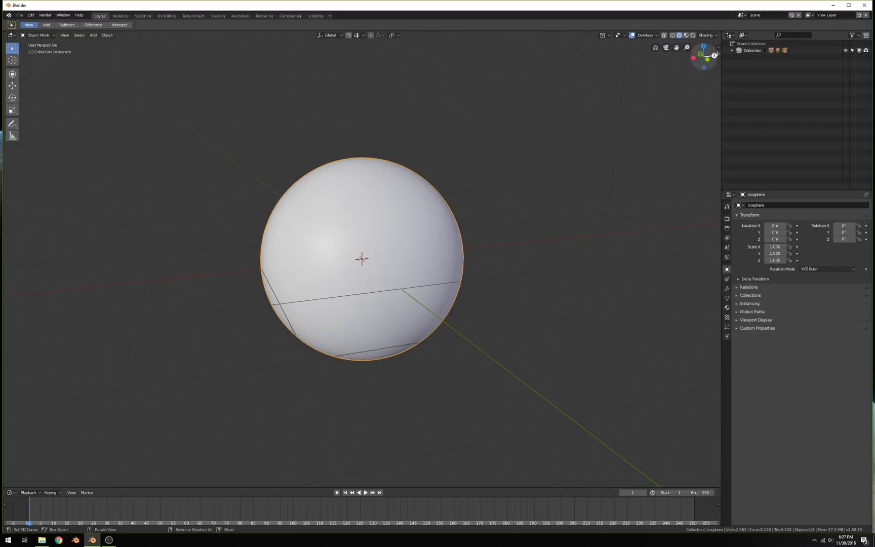
left_click_drag(720, 32, 387, 111)
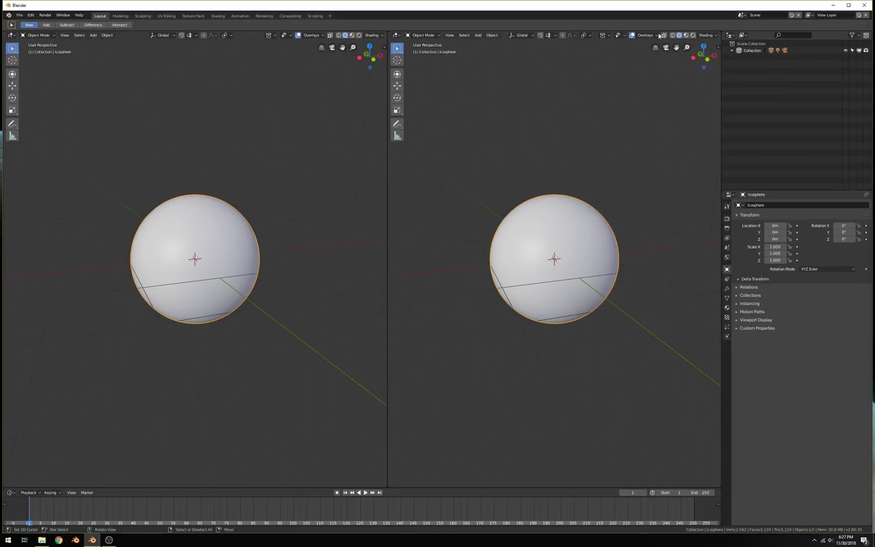
left_click(692, 35)
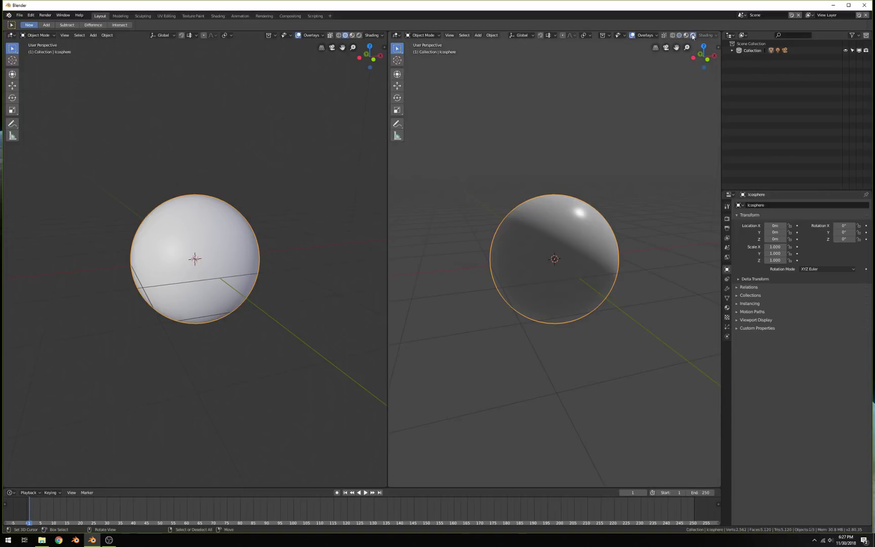
Step: Hide the overlays in the rendered view and orbit to the sphere's lit side
middle_click_drag(537, 235, 495, 247)
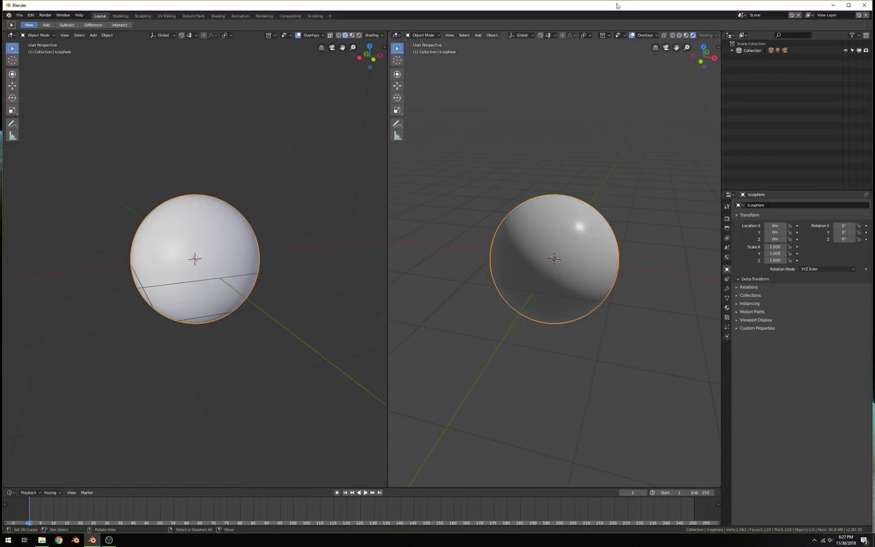
left_click(632, 35)
mouse_move(598, 102)
middle_mouse_down()
mouse_move(484, 171)
mouse_move(571, 236)
mouse_move(611, 221)
mouse_move(558, 248)
middle_mouse_up()
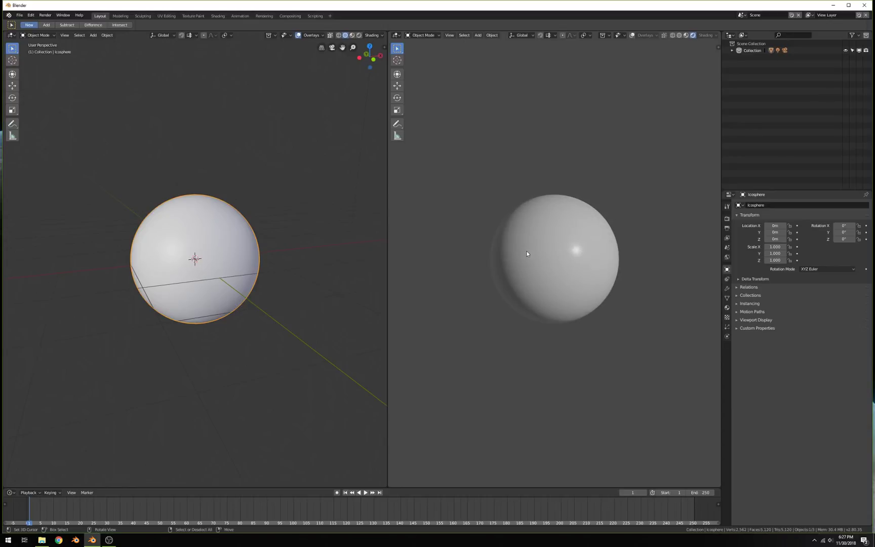
Step: Select the scene's light and change its type to Sun
scroll(152, 227, "down", 5)
left_click(277, 106)
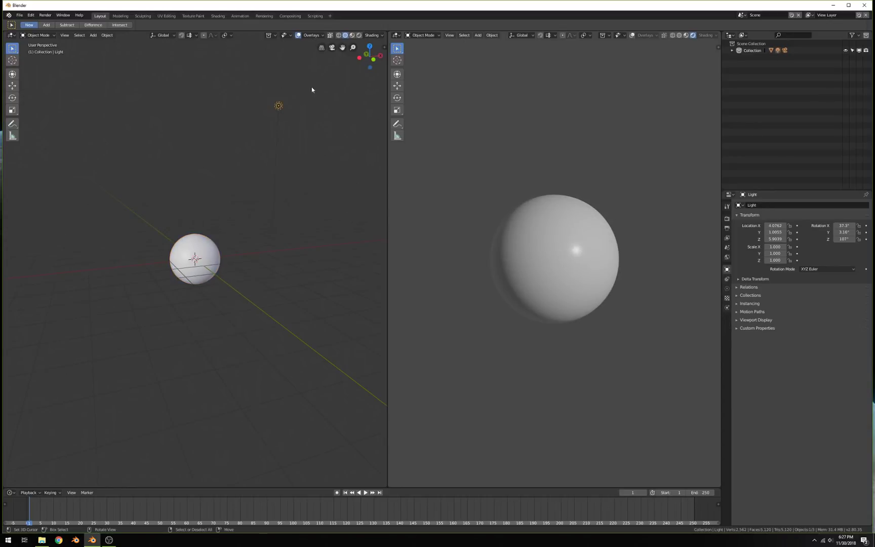
middle_click_drag(248, 161, 243, 224)
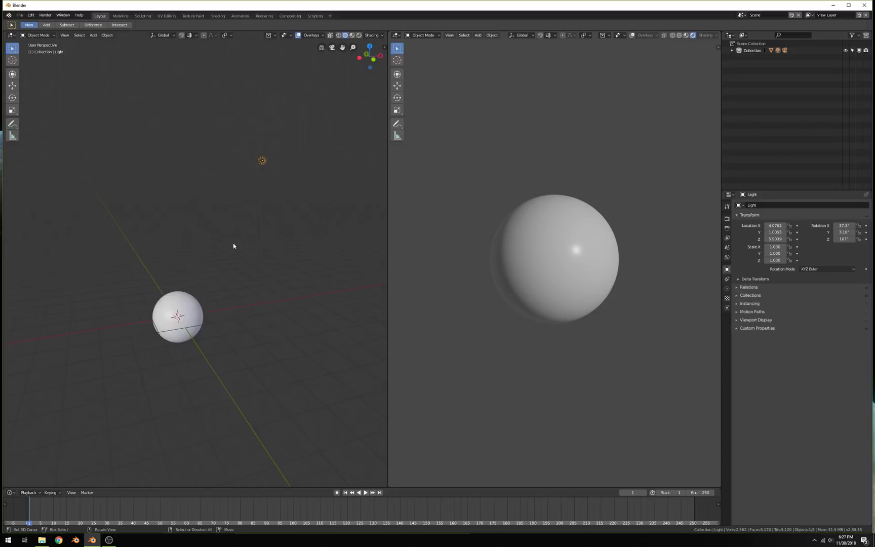
left_click(727, 288)
left_click(784, 233)
middle_click_drag(375, 277, 310, 328)
mouse_move(585, 266)
middle_mouse_down()
mouse_move(611, 240)
mouse_move(597, 256)
middle_mouse_up()
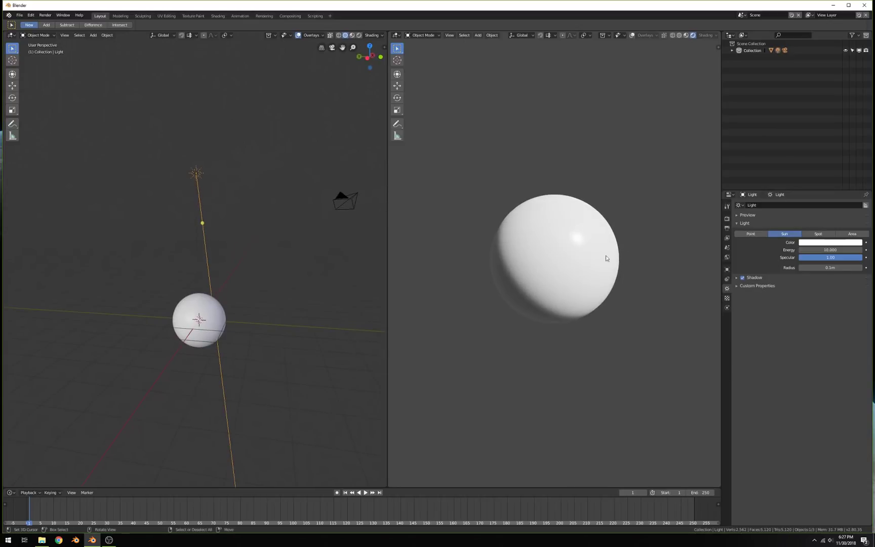
Step: Set the world background color to black
left_click(727, 257)
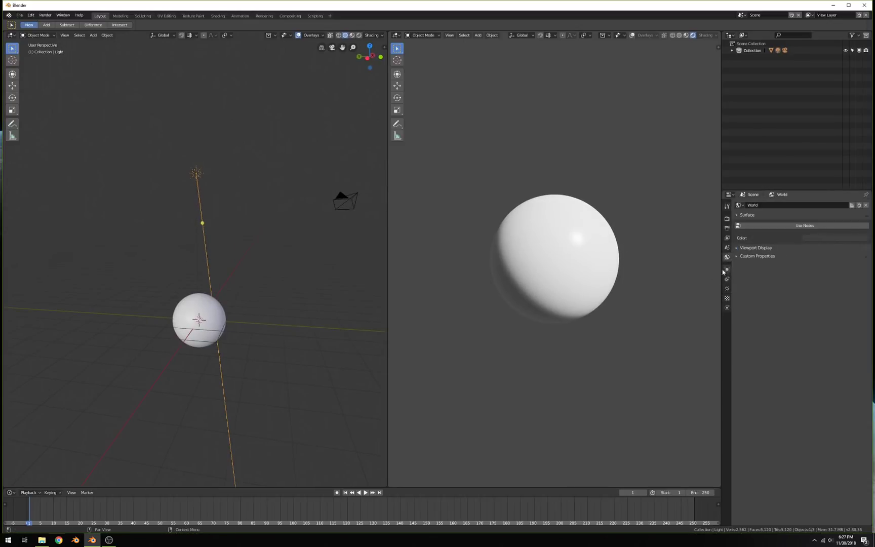
left_click(817, 242)
left_click_drag(863, 184, 864, 200)
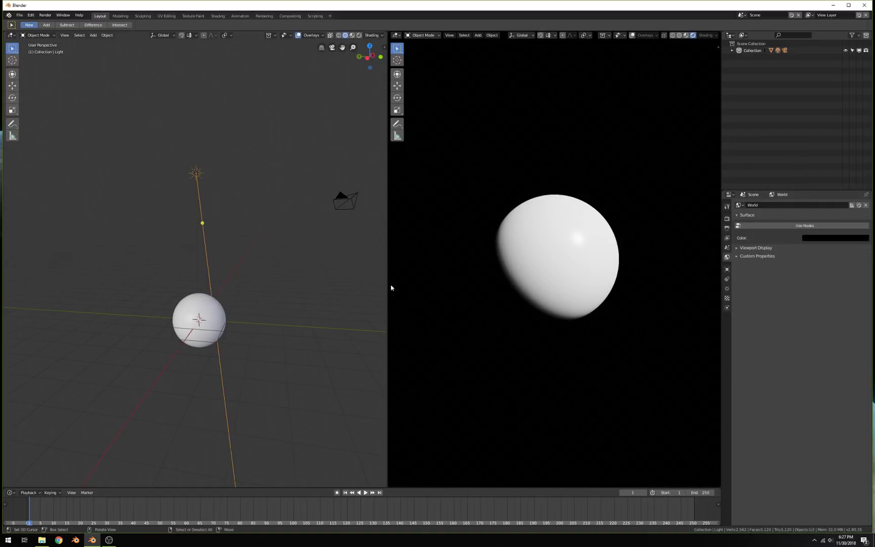
Step: Clear the sun light's rotation and rotate it 90° about the global X axis, leaving the ico sphere selected
middle_click_drag(266, 275, 185, 238)
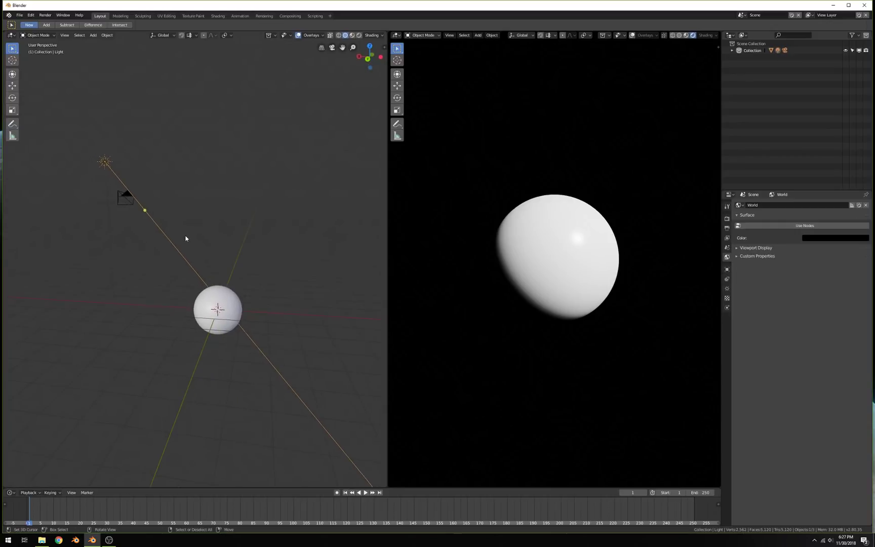
key("alt+r")
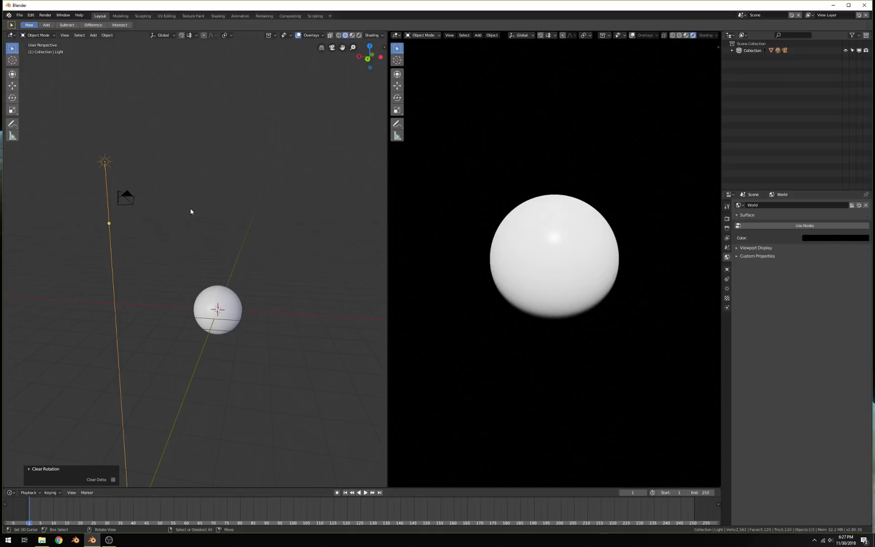
type("rx90")
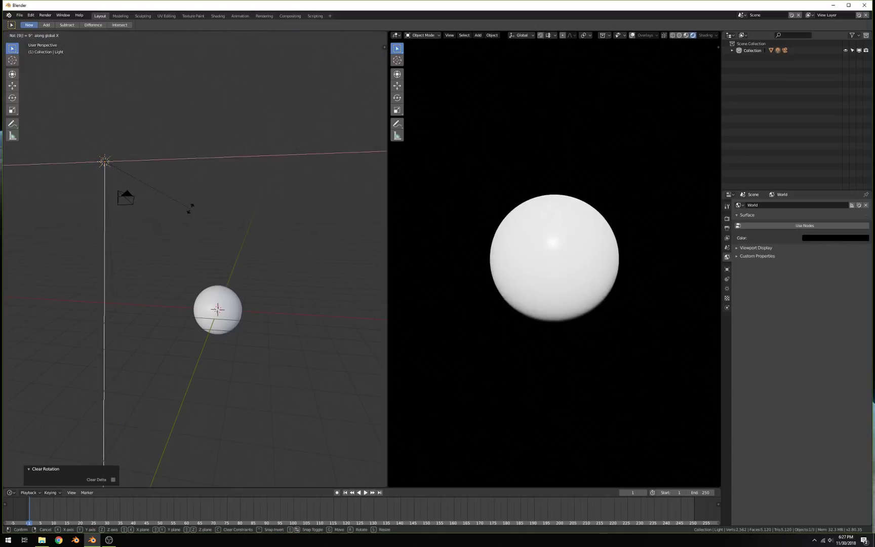
key("Return")
middle_click_drag(617, 227, 657, 229)
middle_click_drag(558, 246, 457, 258)
scroll(583, 251, "up", 5)
scroll(635, 261, "down", 3)
left_click(215, 307)
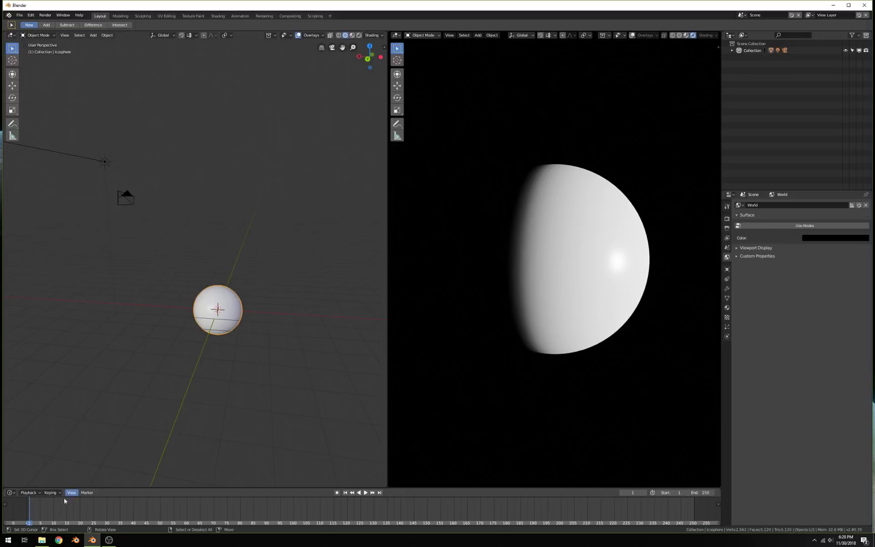
Step: Switch to File Explorer and examine the rock diffuse, normal and seamless texture images in the Textrues folder
mouse_move(41, 540)
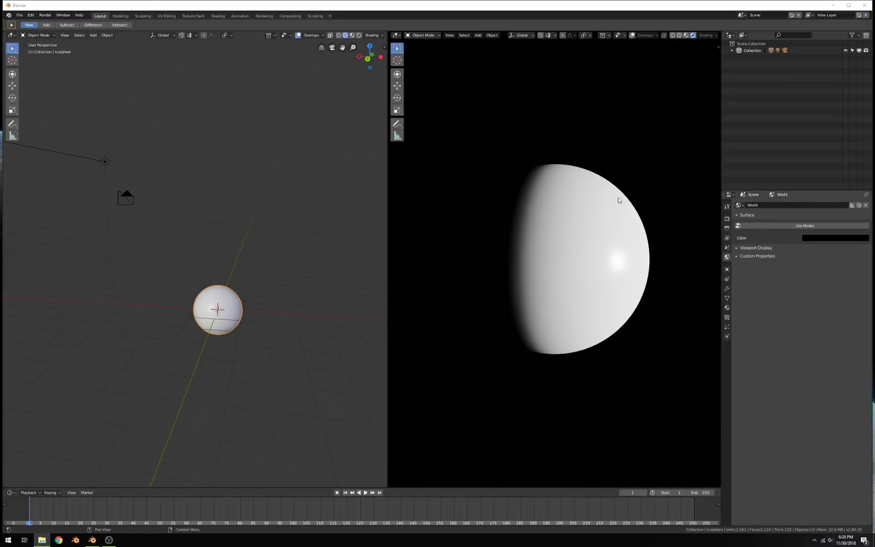
left_click_drag(874, 189, 195, 180)
left_click_drag(367, 234, 219, 222)
left_click(159, 211)
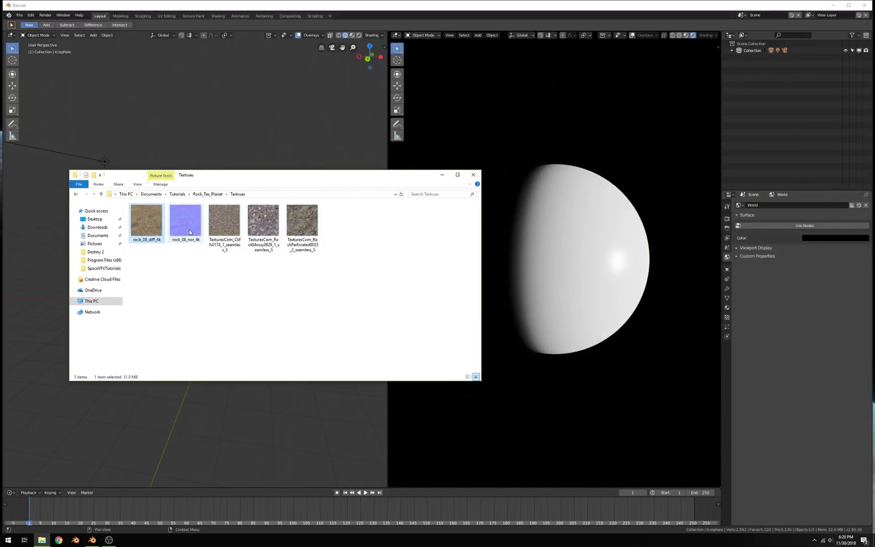
left_click(314, 304)
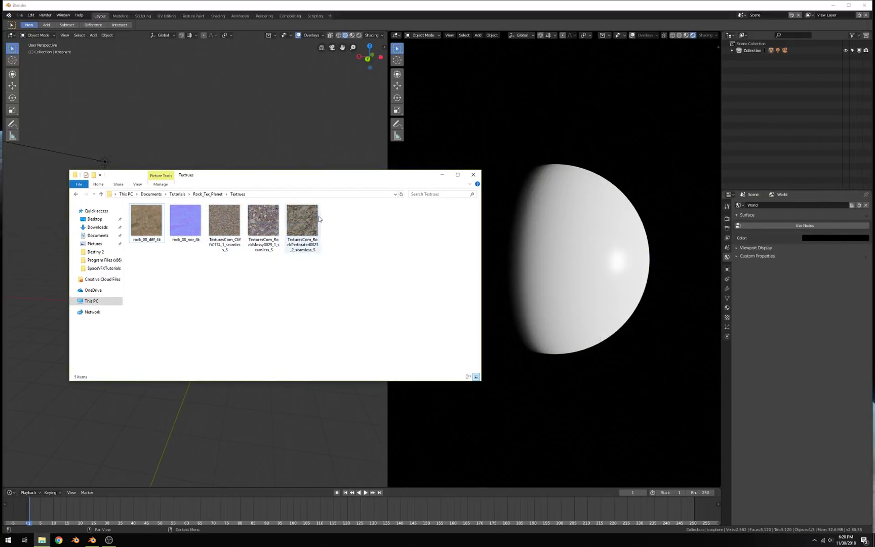
left_click_drag(357, 272, 222, 209)
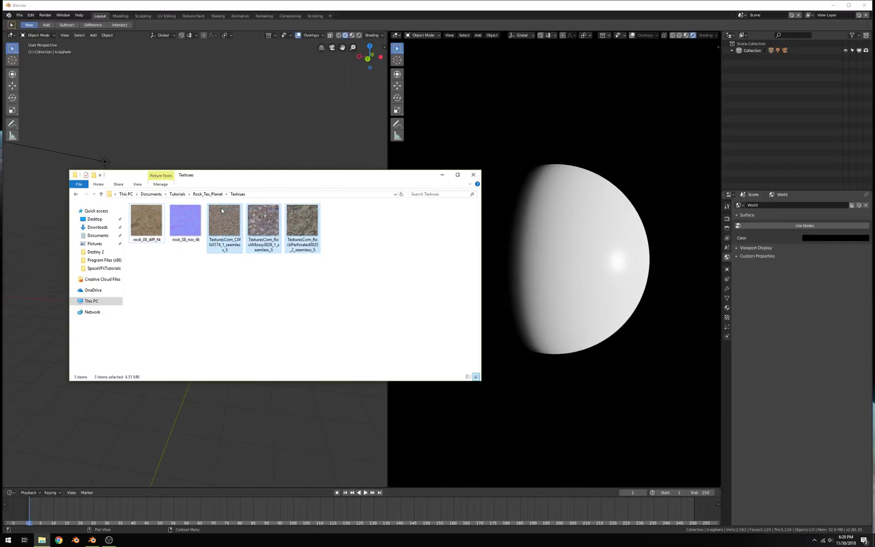
left_click(324, 329)
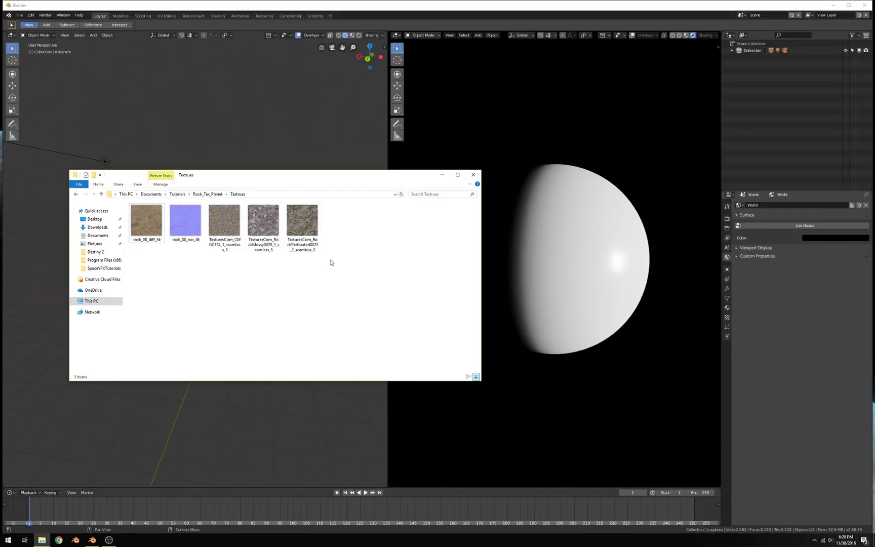
left_click_drag(370, 303, 232, 277)
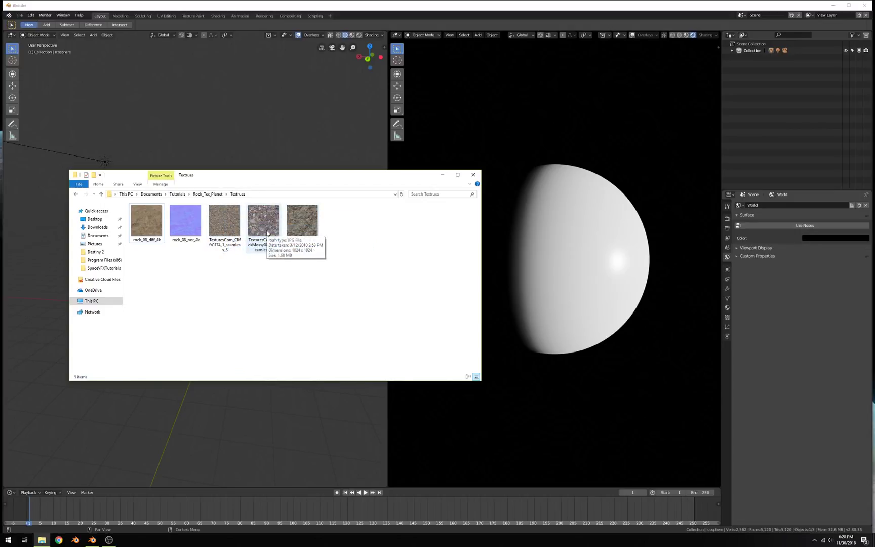
left_click(145, 218)
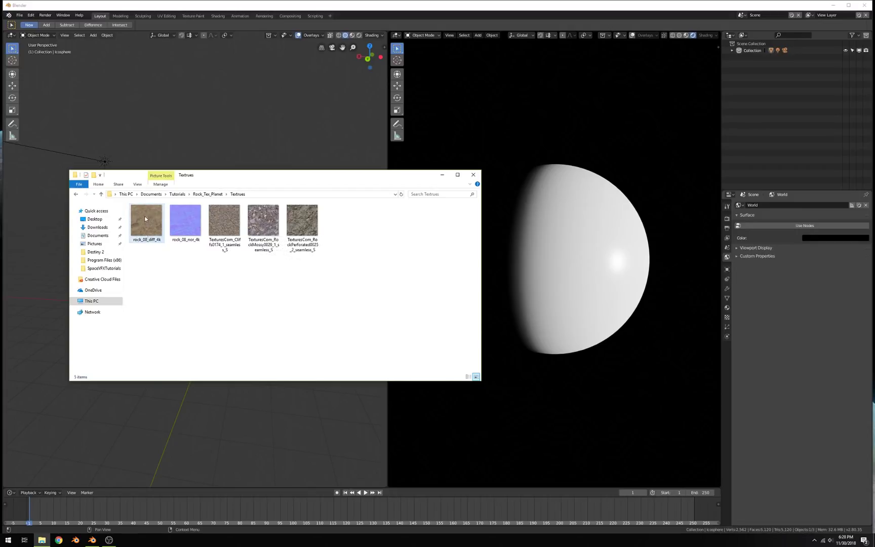
left_click_drag(143, 225, 154, 276)
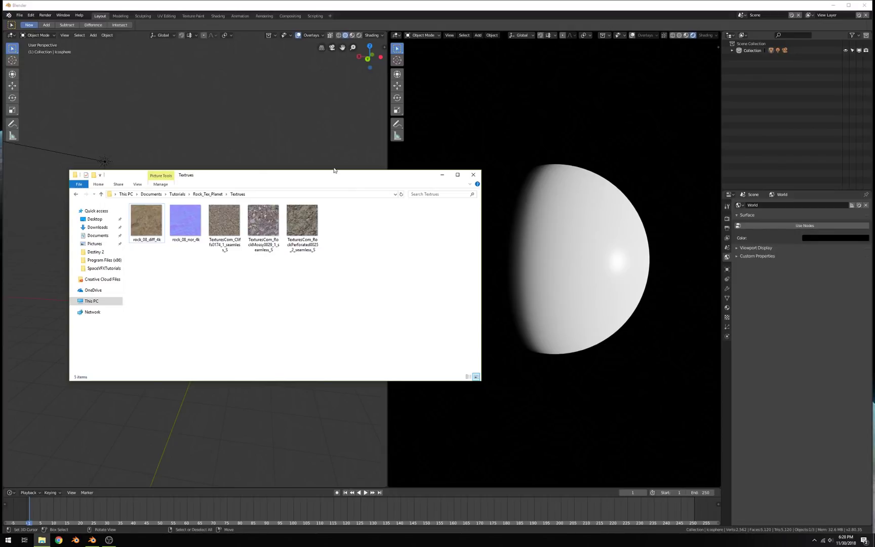
left_click_drag(311, 175, 874, 200)
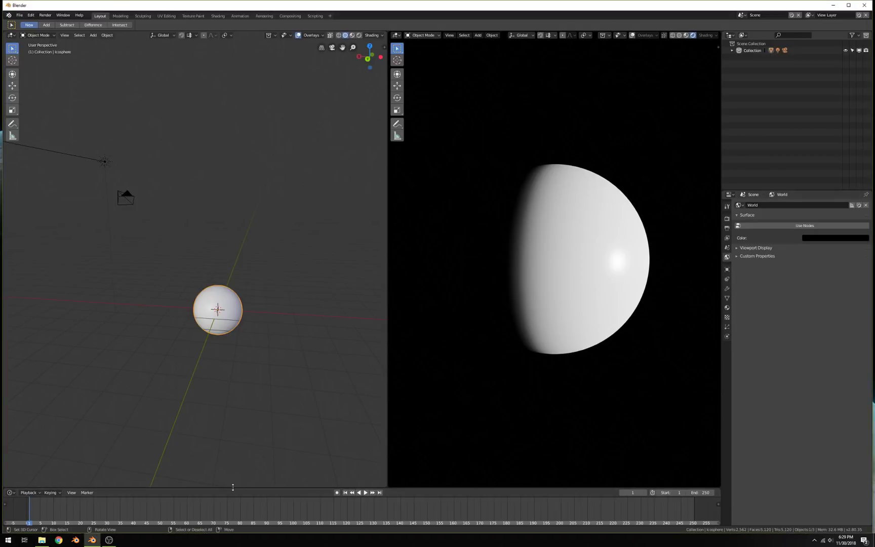
Step: Enlarge the timeline area to about half the window's height and turn it into a Shader Editor
left_click_drag(233, 487, 263, 236)
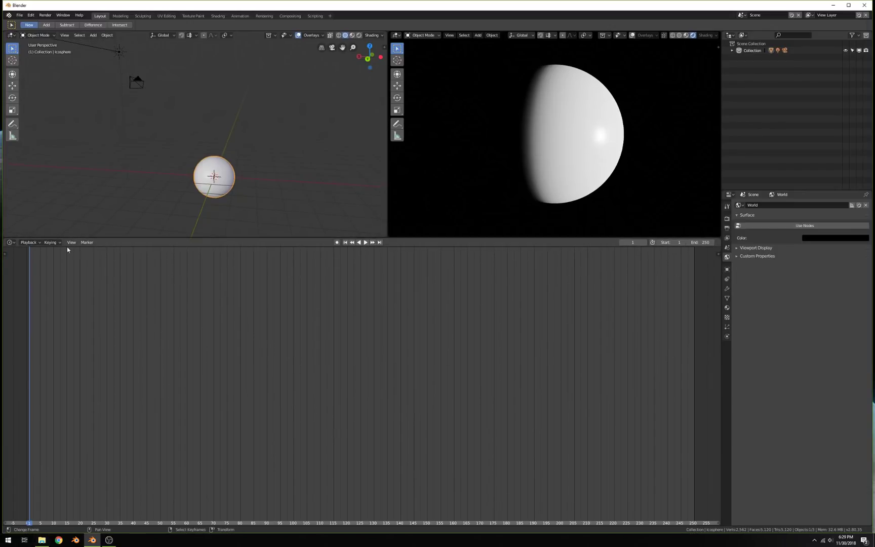
left_click(11, 243)
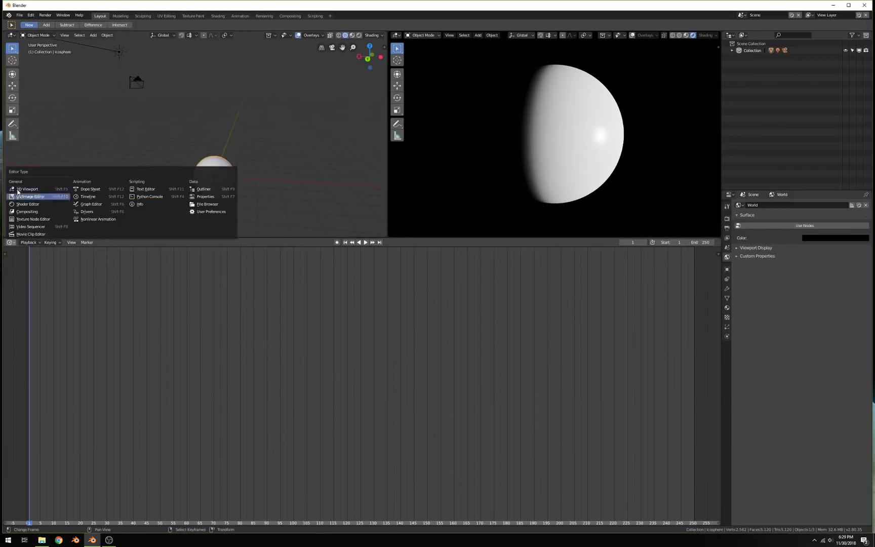
left_click(10, 243)
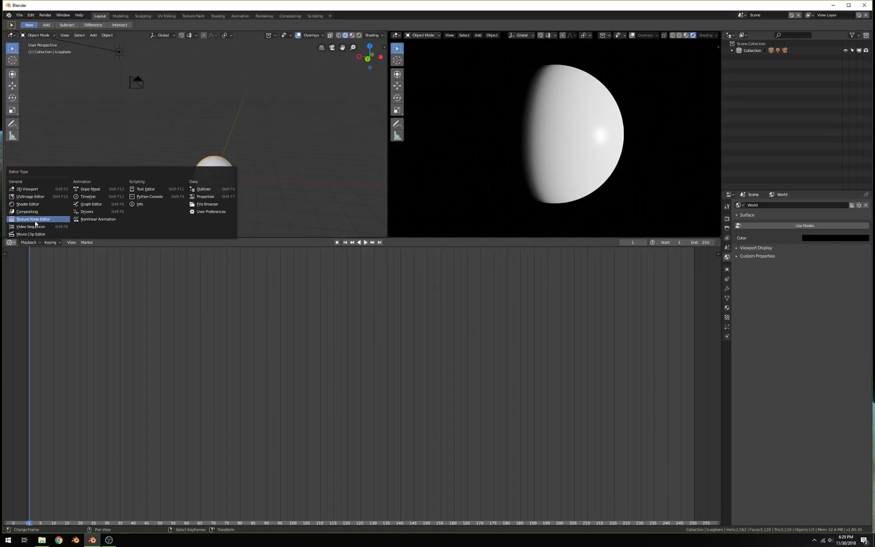
left_click(30, 204)
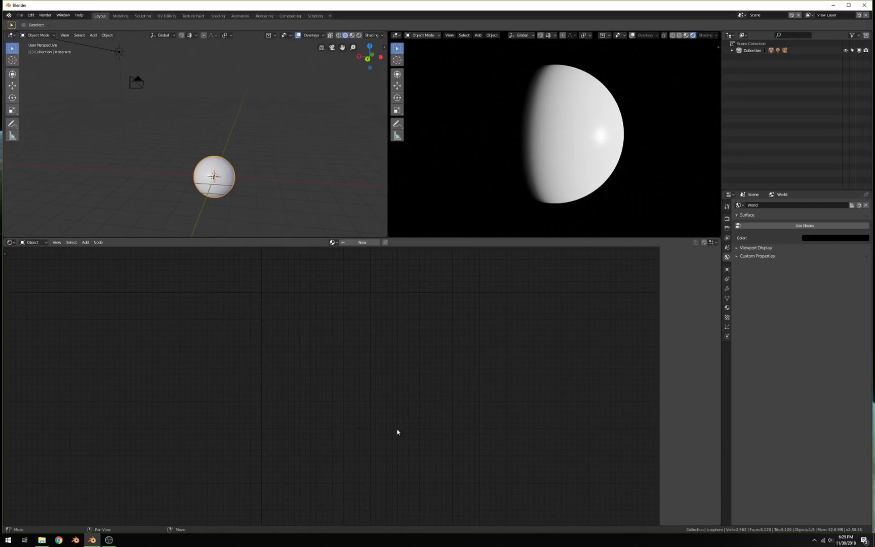
Step: Create a new node-based material for the ico sphere and bring its Principled BSDF node into close view
left_click(362, 242)
middle_click_drag(294, 292, 336, 312)
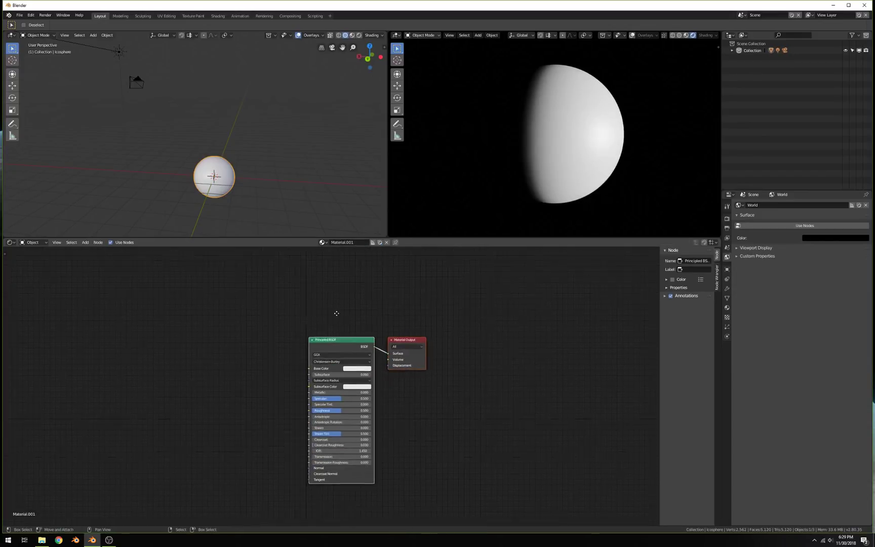
scroll(345, 354, "up", 2)
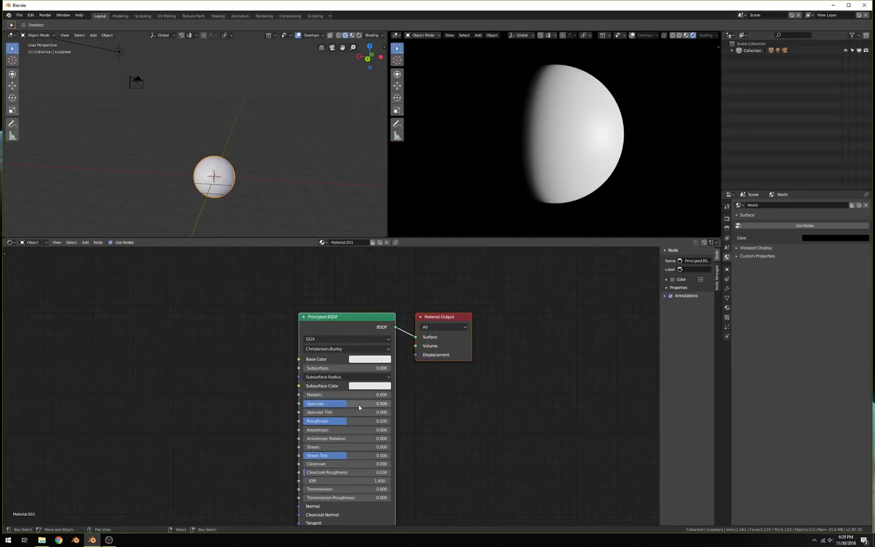
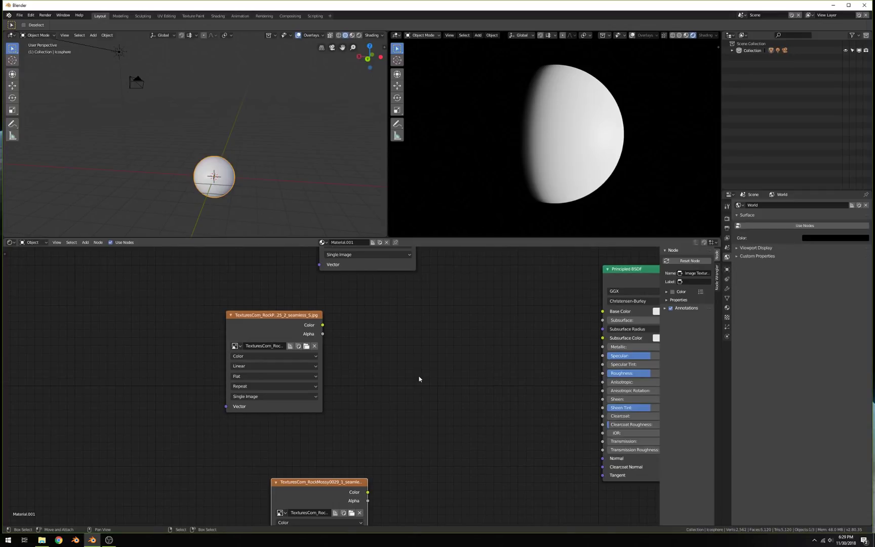
Step: Arrange the three image texture nodes in an evenly spaced column, well clear of the Principled BSDF node
scroll(398, 366, "down", 2)
left_click_drag(338, 460, 288, 465)
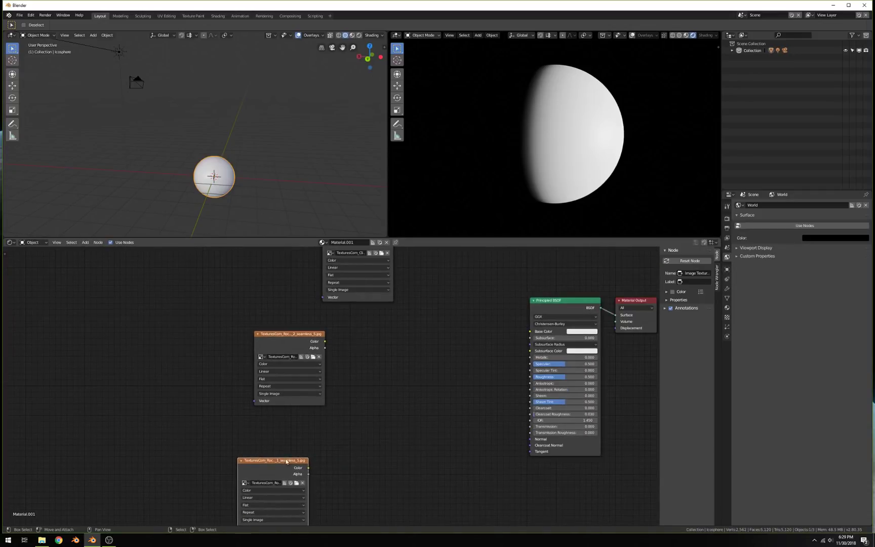
middle_click_drag(344, 354, 356, 438)
left_click_drag(343, 326, 223, 351)
middle_click_drag(367, 363, 384, 322)
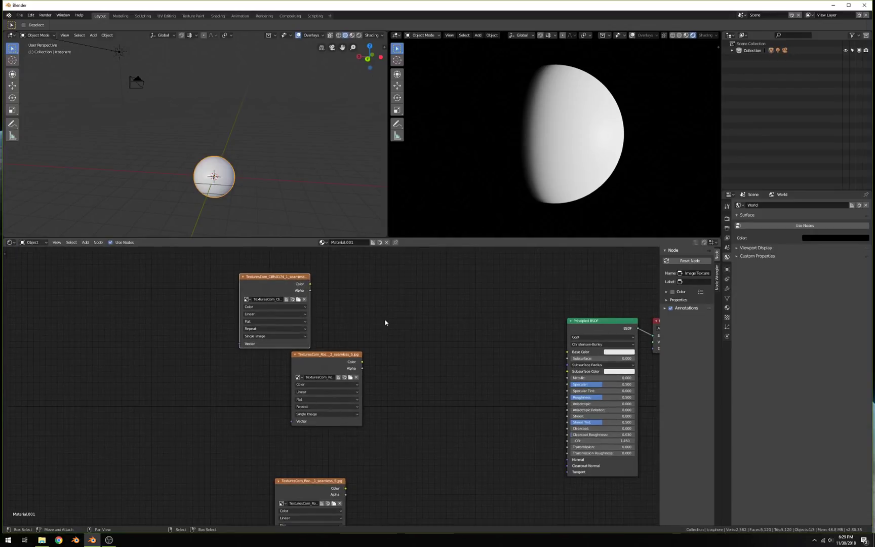
left_click_drag(316, 366, 267, 382)
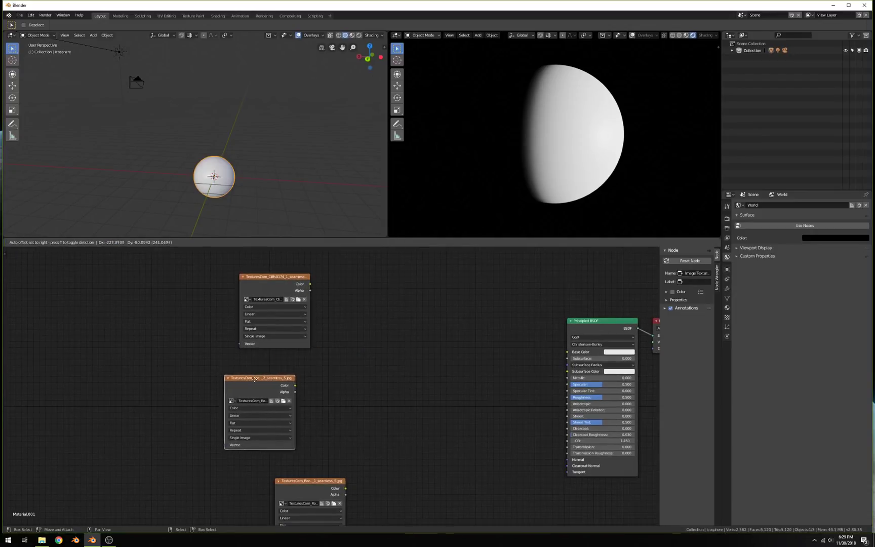
left_click_drag(304, 486, 267, 477)
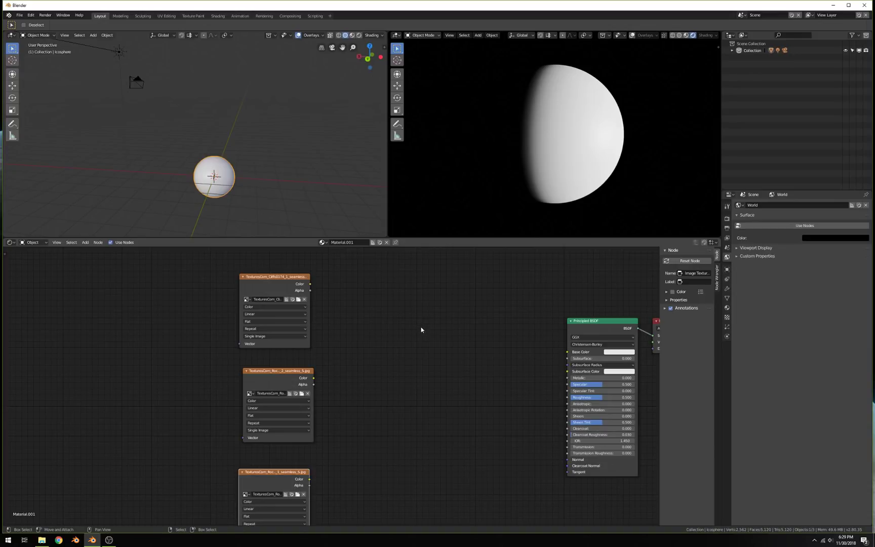
Step: Add a Texture Coordinate node beside the top image texture node, on its input side
key("shift+a")
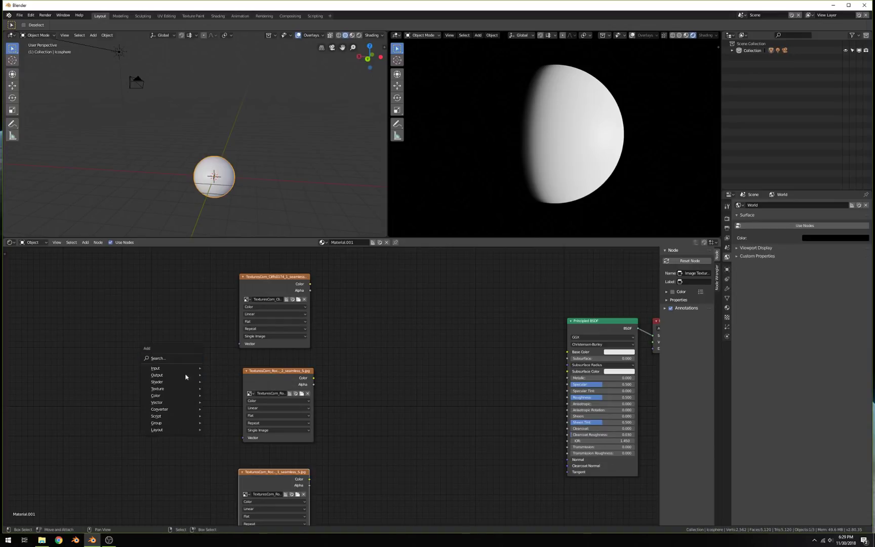
mouse_move(163, 385)
mouse_move(157, 368)
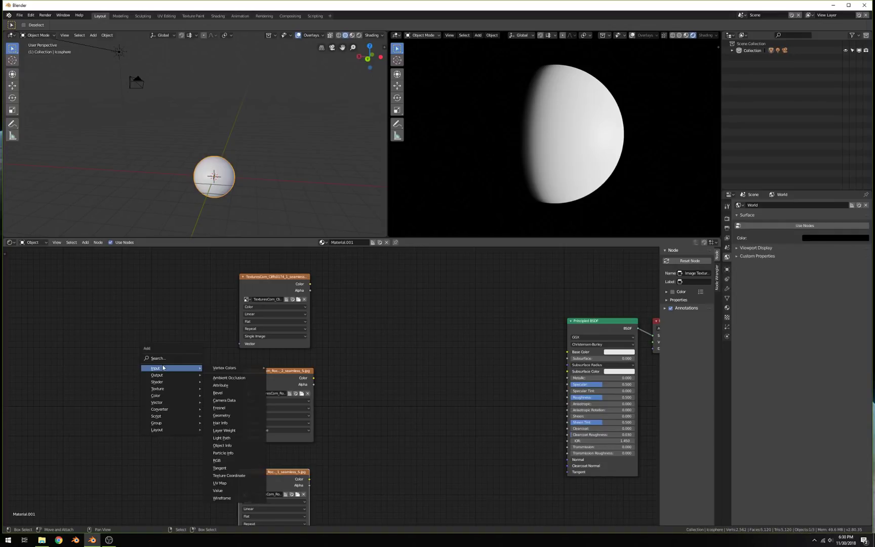
left_click(225, 469)
left_click(143, 271)
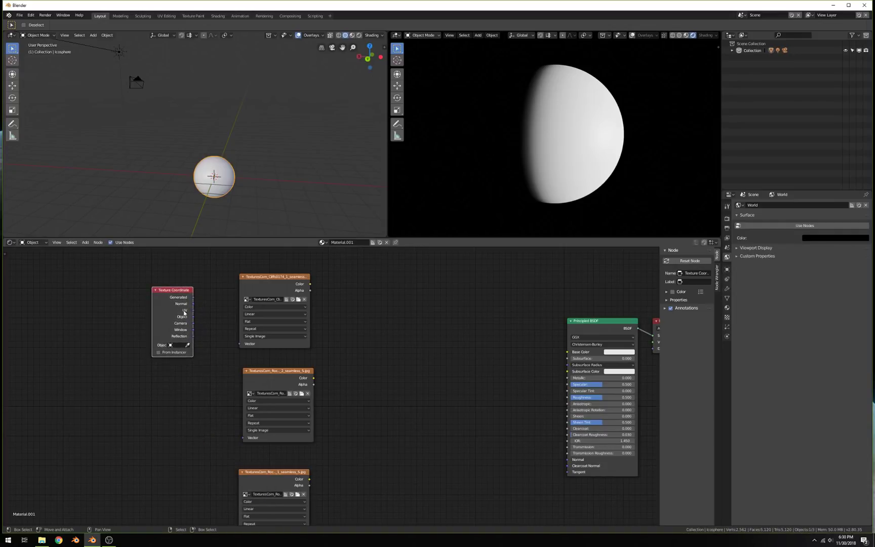
Step: Link the Generated coordinates to the top image texture's Vector, and that texture's Color to the Principled BSDF's Base Color
left_click_drag(194, 298, 242, 346)
left_click_drag(310, 284, 599, 351)
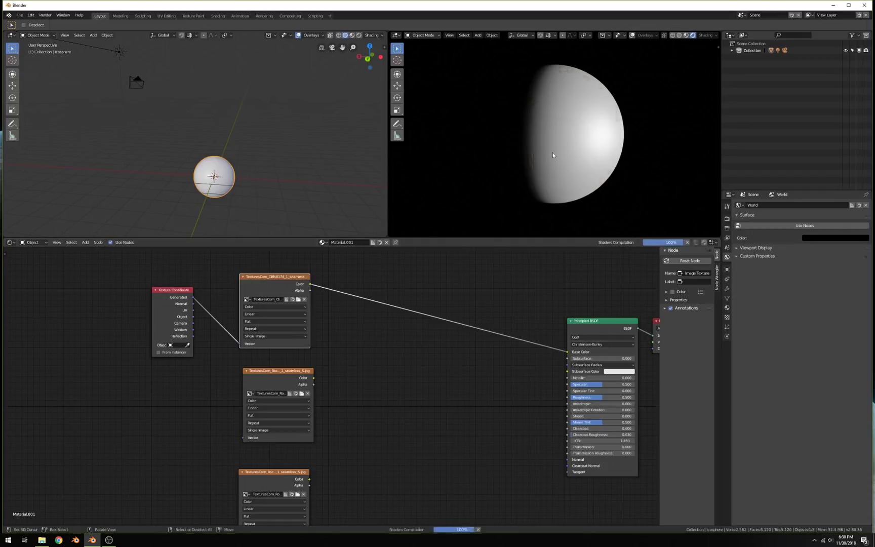
middle_click_drag(540, 142, 467, 154)
scroll(442, 153, "up", 1)
scroll(467, 153, "down", 1)
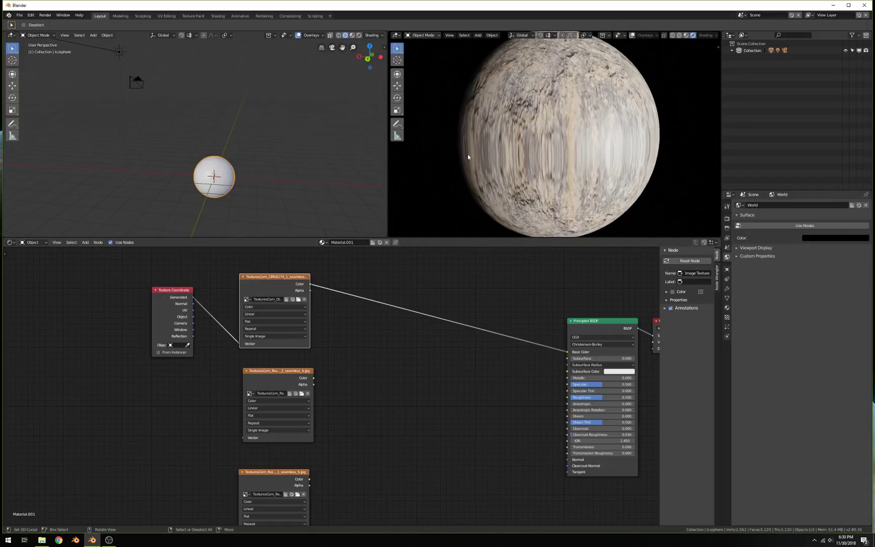
Step: Set the top image texture's projection to Box and its blend to about 0.08 to soften the seams
left_click(261, 323)
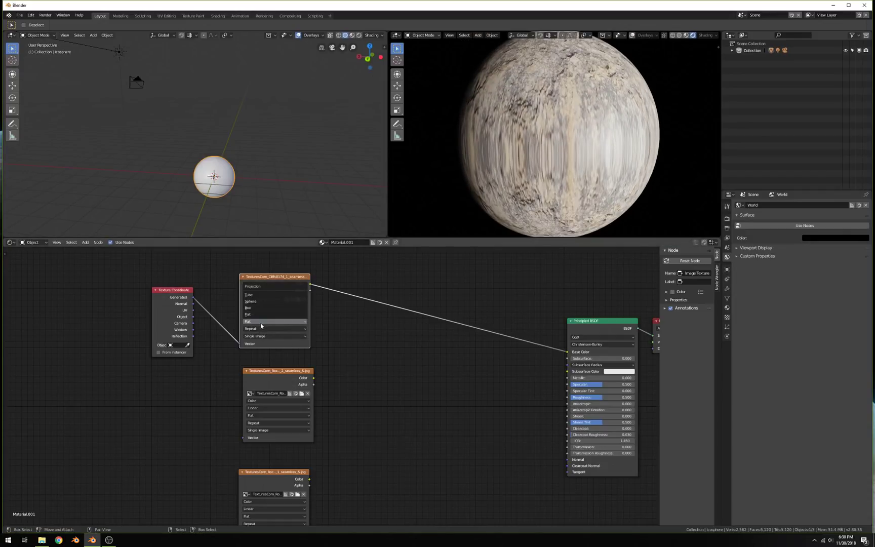
left_click(259, 309)
middle_click_drag(613, 121, 547, 108)
scroll(492, 129, "up", 1)
scroll(572, 142, "up", 3)
scroll(572, 142, "up", 2)
scroll(572, 142, "down", 2)
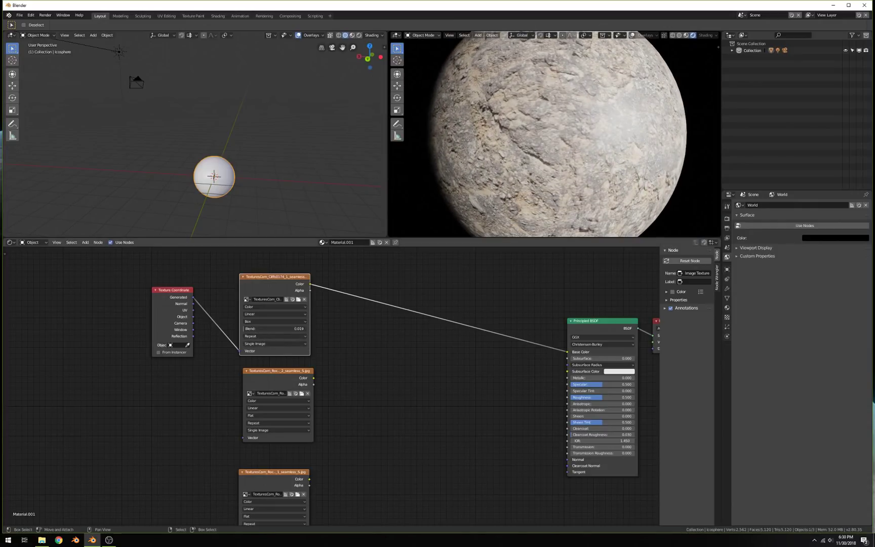
scroll(643, 153, "down", 4)
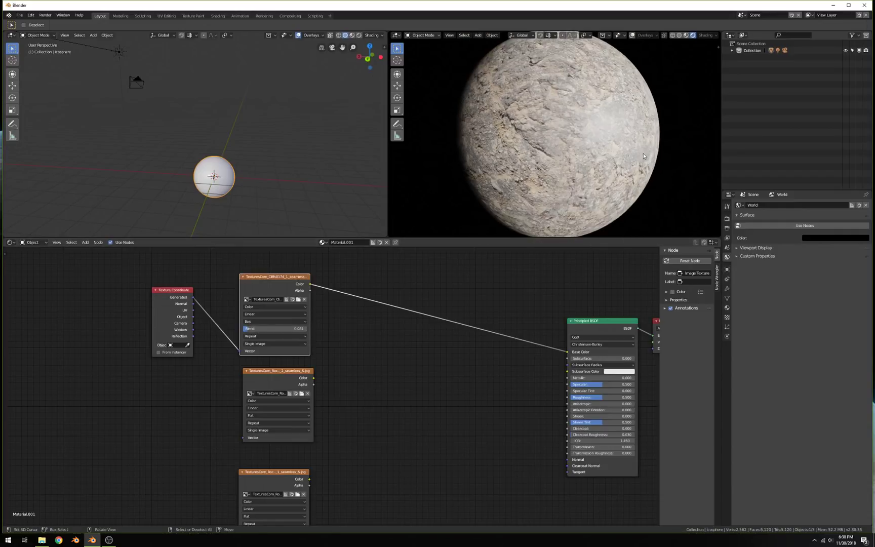
Step: Check the texture around the planet and set the Principled BSDF's roughness to 1.000
middle_click_drag(641, 157, 531, 188)
scroll(585, 168, "down", 2)
scroll(544, 143, "up", 6)
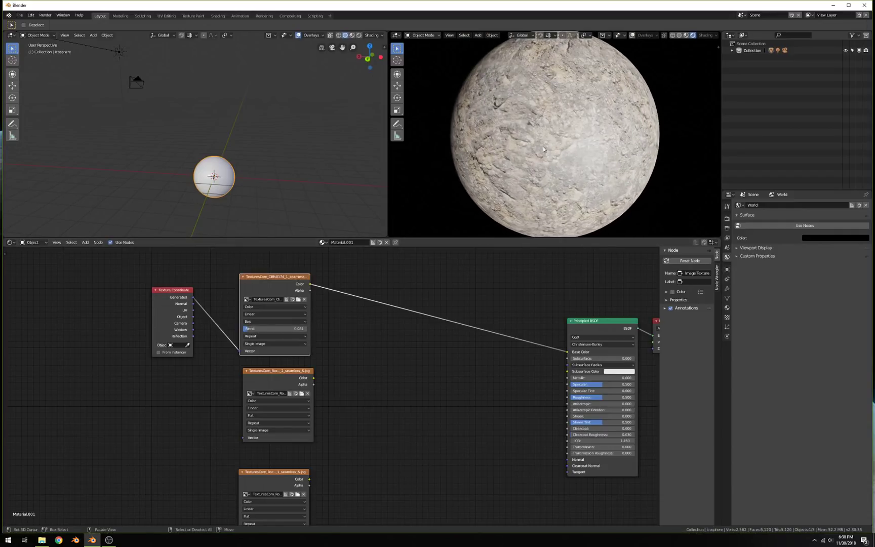
scroll(551, 142, "down", 5)
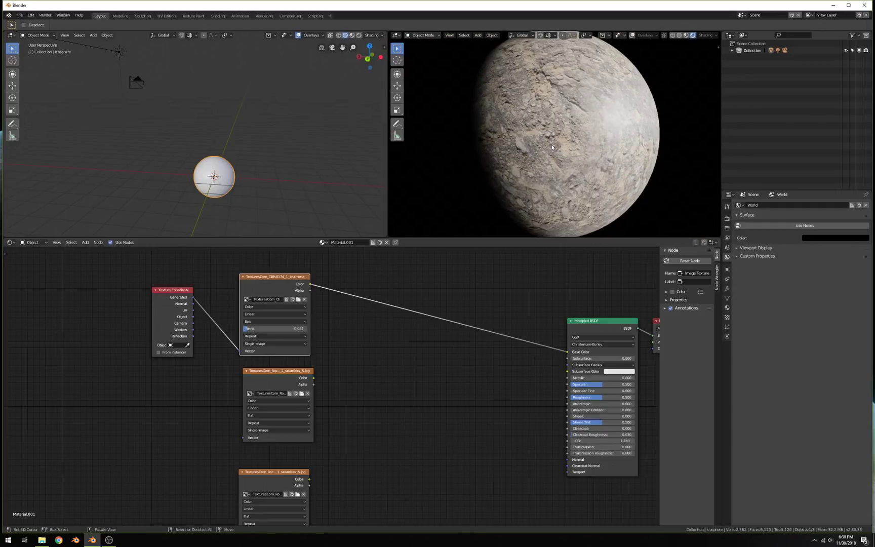
middle_click_drag(512, 270, 469, 287)
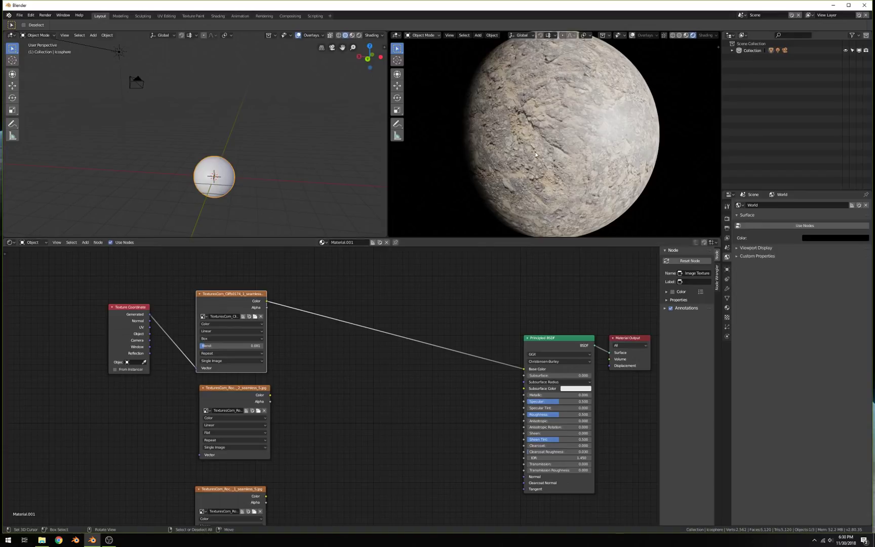
scroll(535, 157, "down", 2)
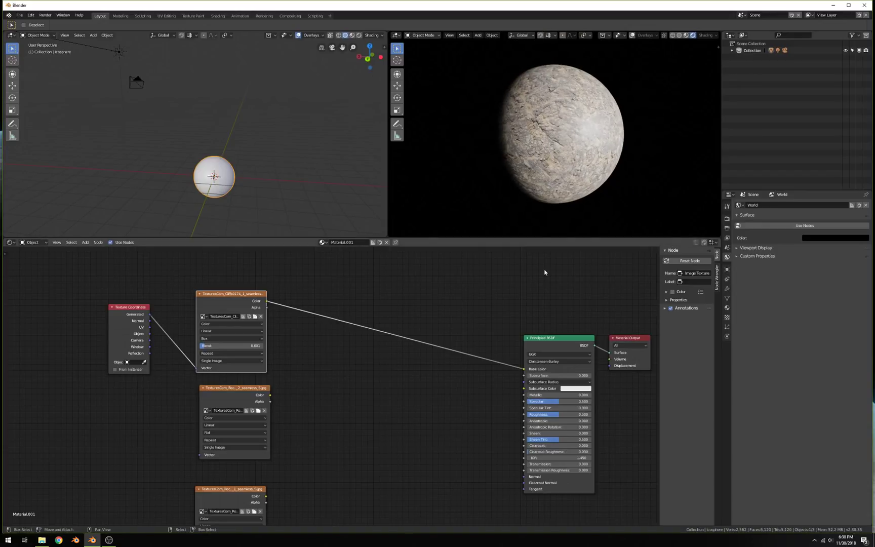
left_click_drag(556, 416, 595, 416)
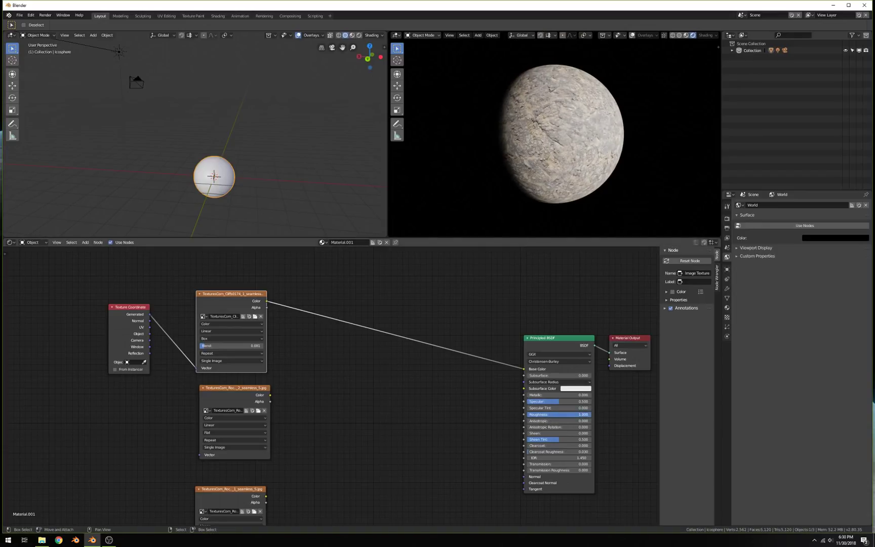
middle_click_drag(554, 145, 551, 171)
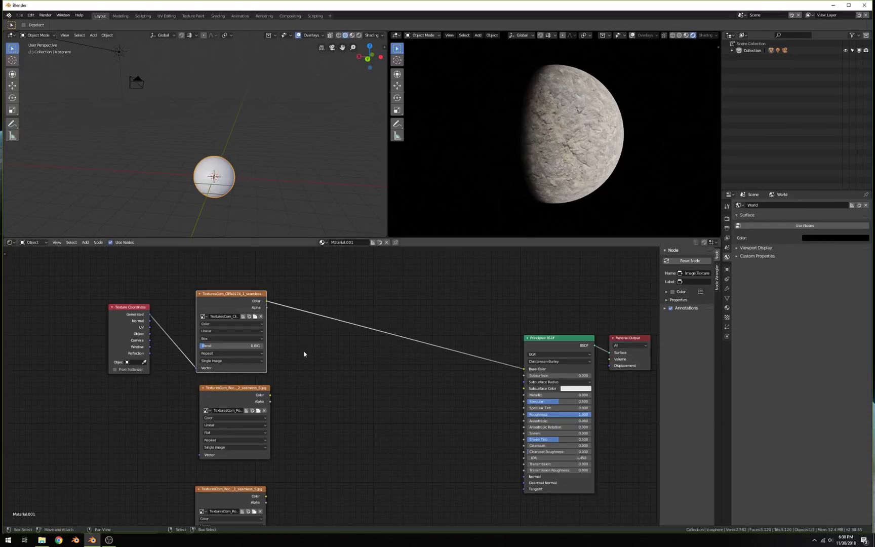
Step: Insert a MixRGB node on the link to Base Color and connect the middle image texture's Color to its Color2
middle_click_drag(344, 356, 317, 343)
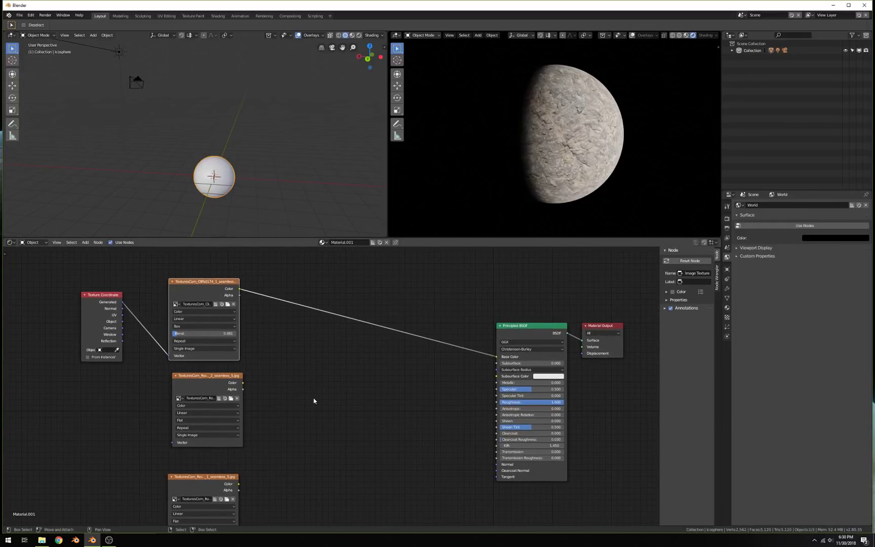
key("shift+a")
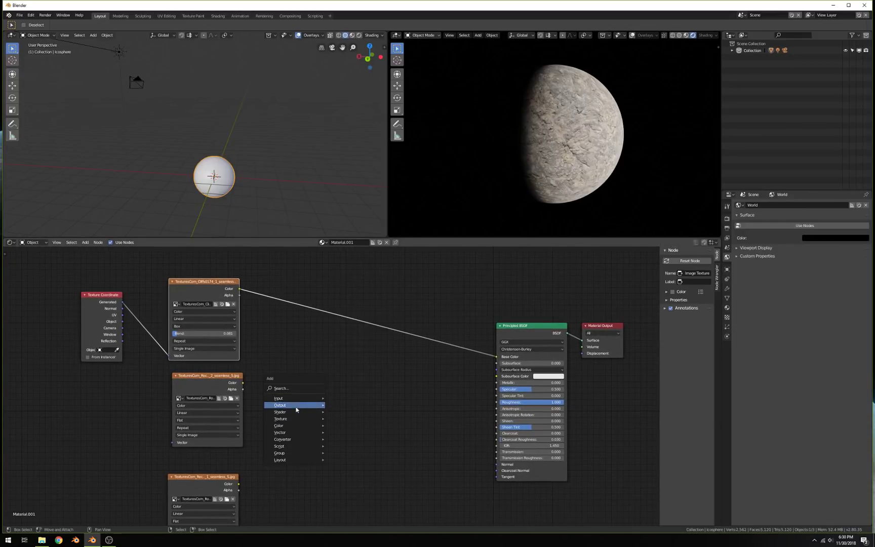
mouse_move(290, 400)
mouse_move(286, 426)
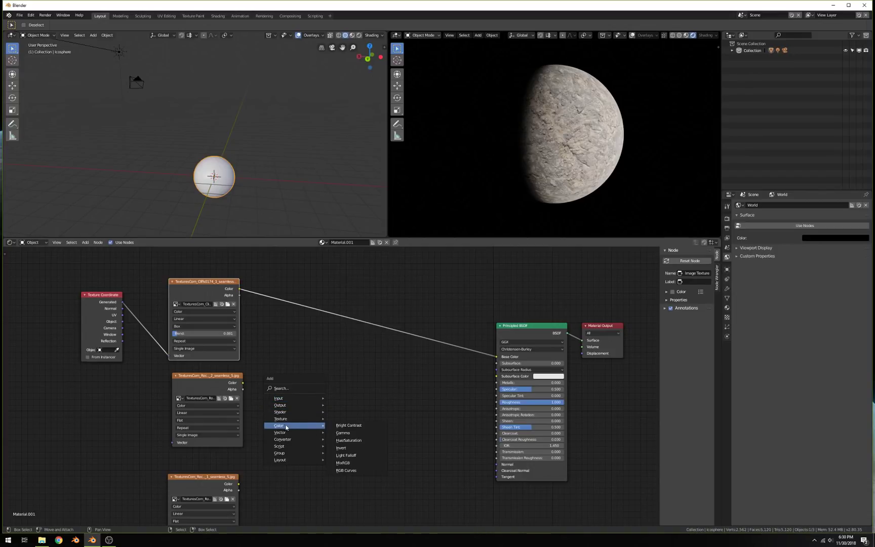
left_click(353, 462)
left_click(379, 314)
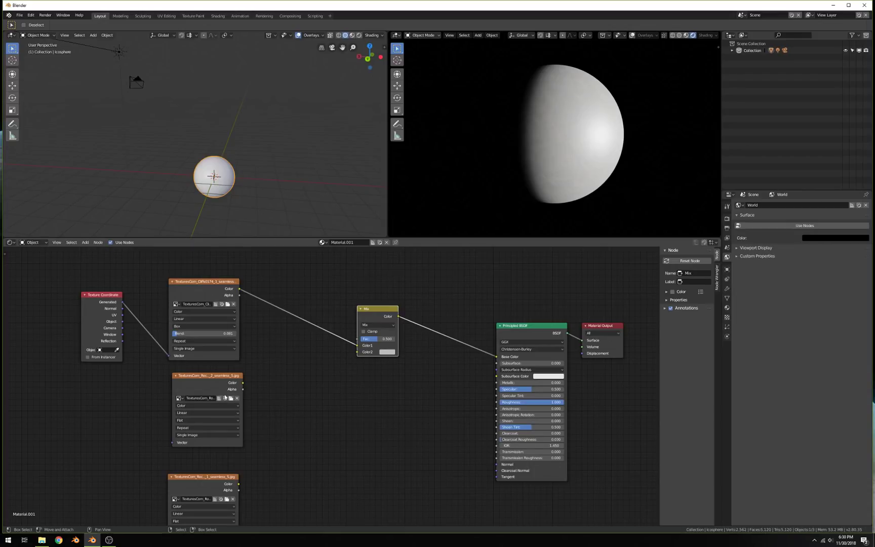
left_click_drag(243, 383, 359, 351)
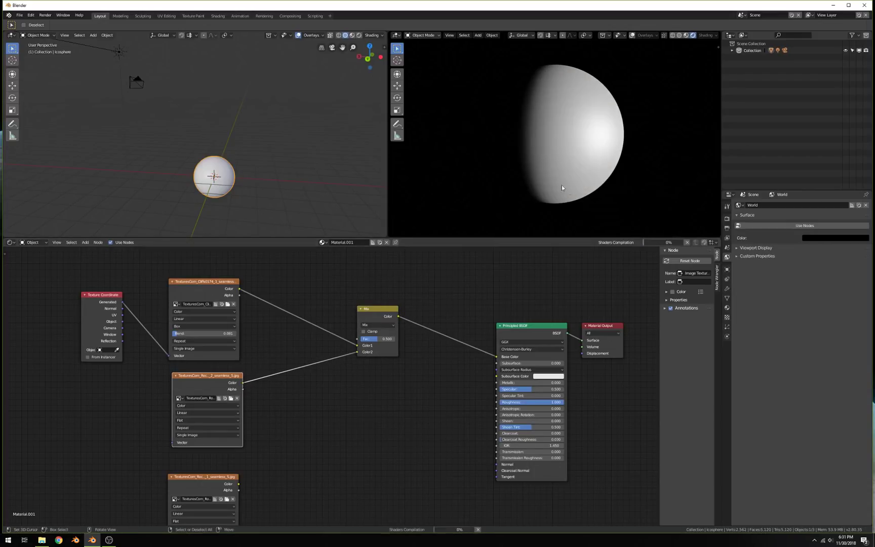
scroll(541, 176, "up", 1)
scroll(541, 176, "up", 1)
middle_click_drag(541, 176, 516, 176)
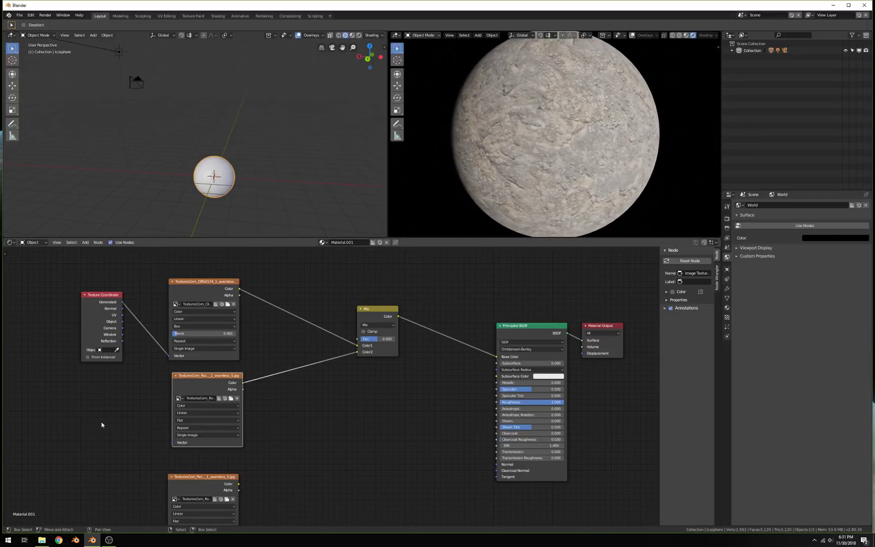
Step: Link the Generated coordinates to the middle image texture's Vector and set that texture's projection to Box
left_click_drag(122, 306, 173, 442)
left_click(194, 420)
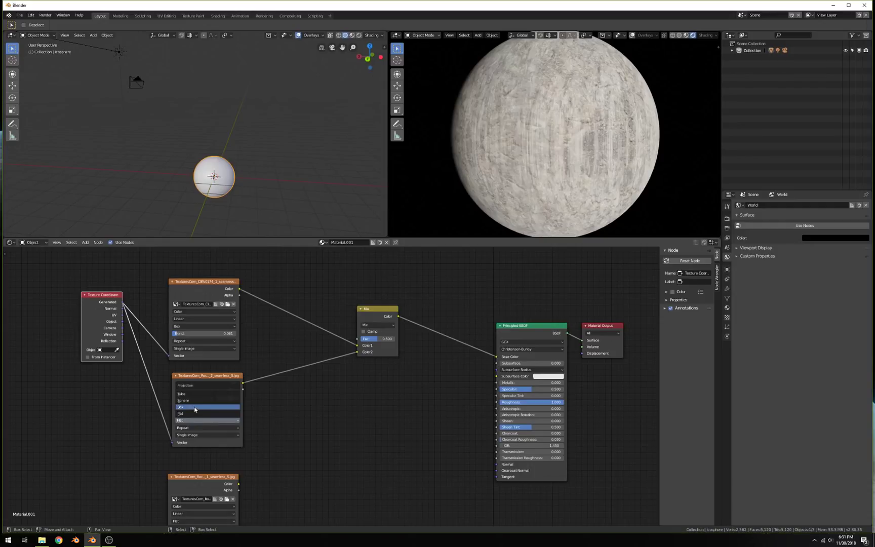
left_click(180, 406)
scroll(553, 181, "down", 1)
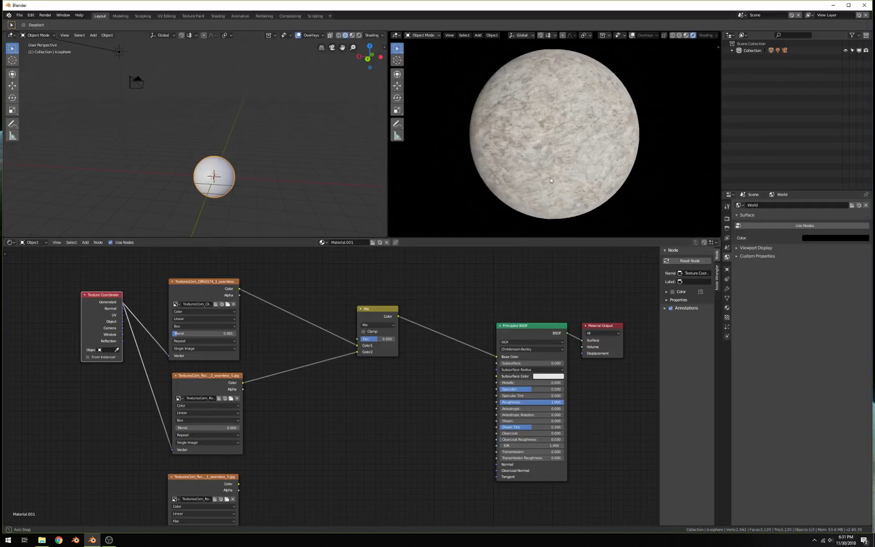
Step: Inspect the seams on the planet and set the middle image texture's blend to 0.090
scroll(549, 177, "up", 1)
scroll(567, 151, "up", 5)
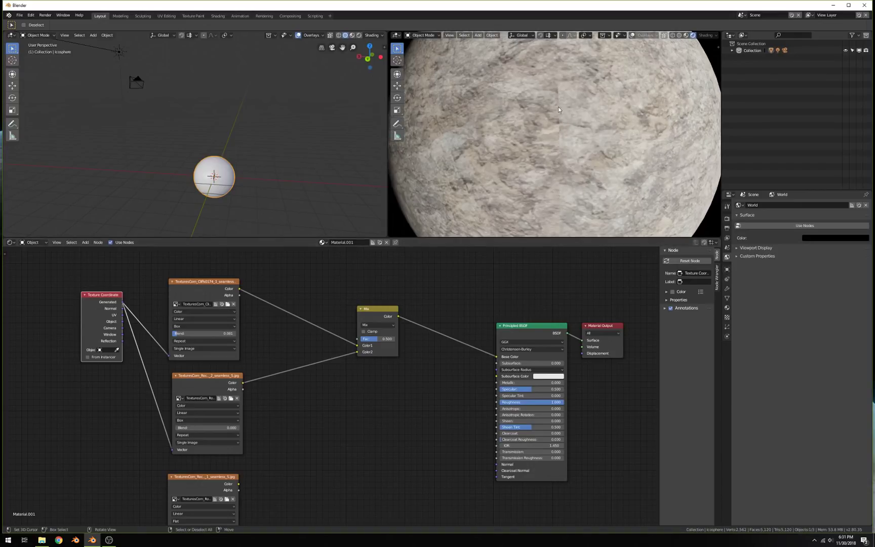
left_click_drag(194, 430, 198, 429)
scroll(488, 147, "down", 5)
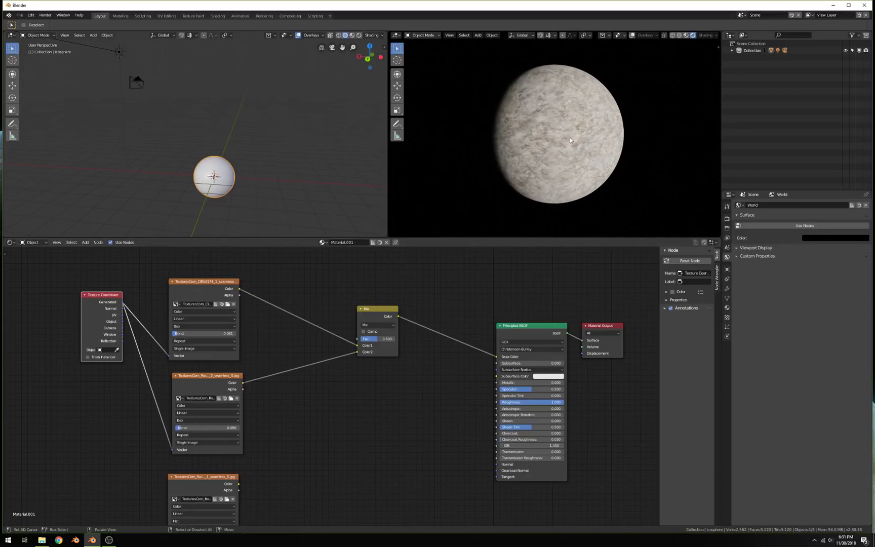
scroll(570, 137, "up", 4)
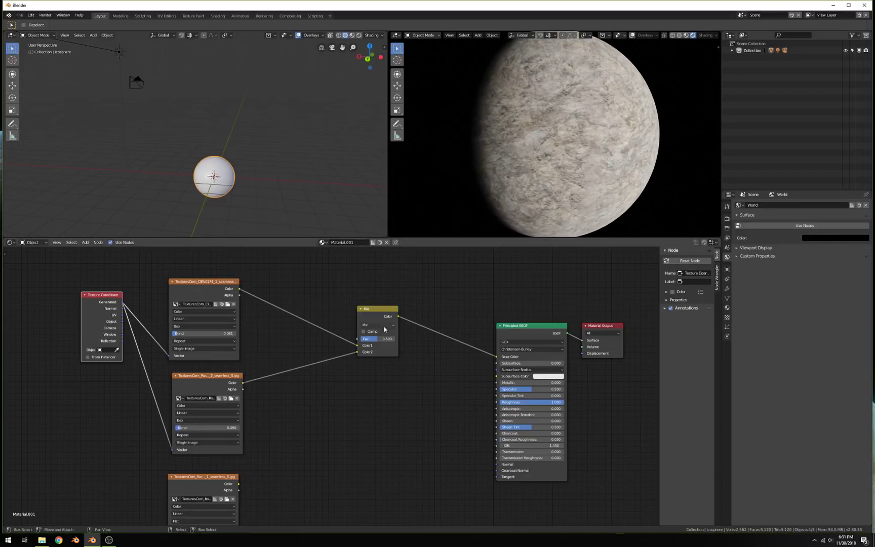
Step: Set the Mix node's factor to about 0.7 and insert a duplicate of it on the link to Base Color
left_click_drag(377, 340, 374, 267)
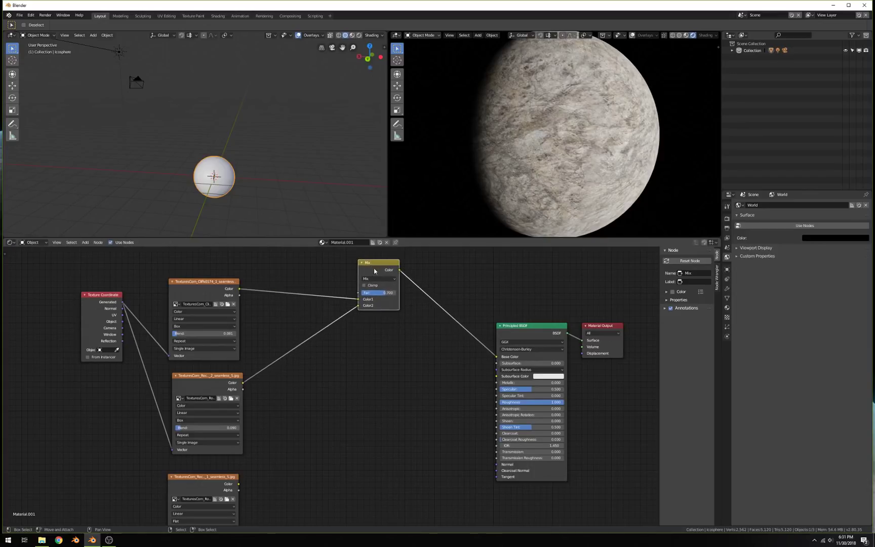
scroll(349, 326, "down", 2)
middle_click_drag(349, 325, 328, 338)
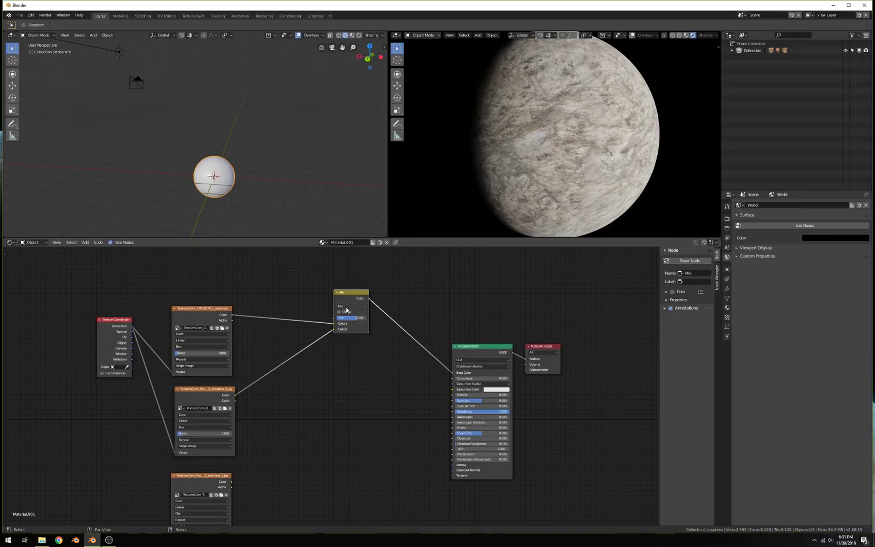
key("shift+d")
left_click(393, 378)
middle_click_drag(323, 449, 335, 423)
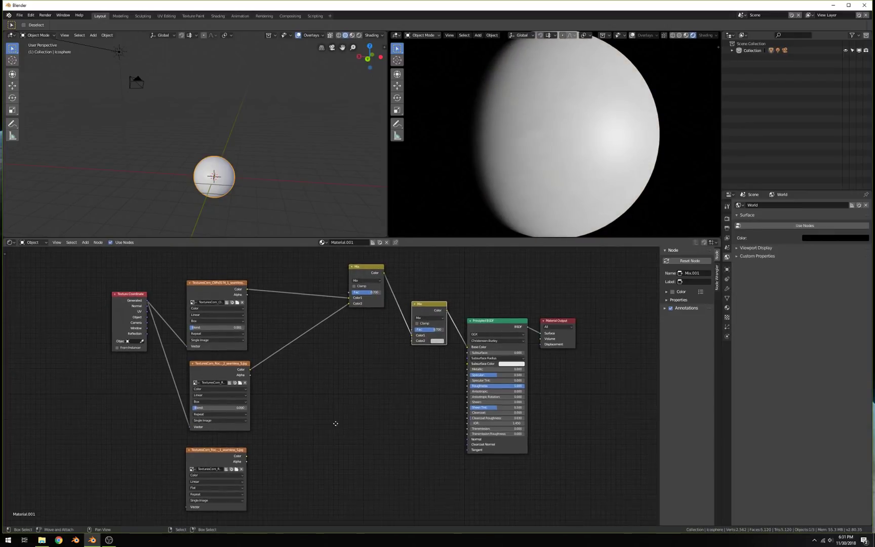
Step: Link the Generated coordinates to the bottom image texture's Vector and set that texture's projection to Box
left_click_drag(146, 305, 187, 506)
left_click(202, 490)
left_click(202, 478)
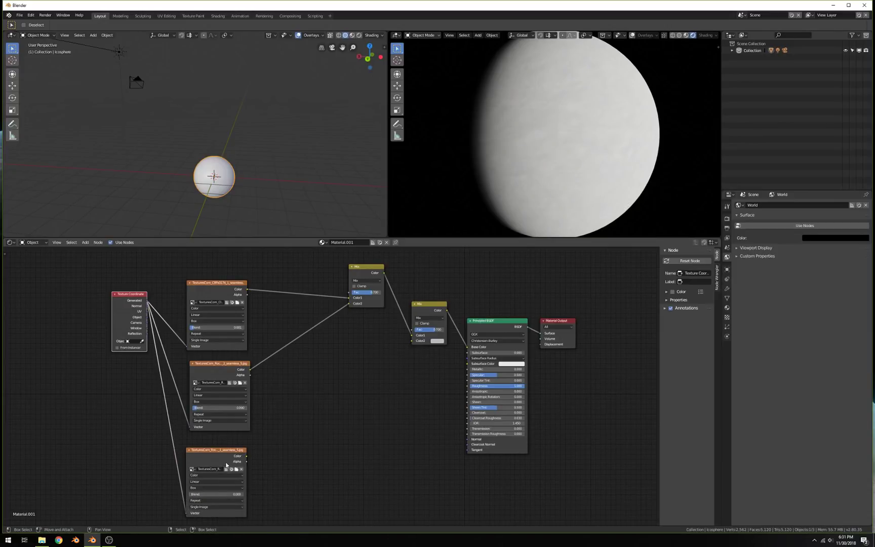
Step: Connect the bottom image texture's Color to the second Mix node's Color2 and set the texture's blend to 0.124
left_click_drag(245, 455, 413, 343)
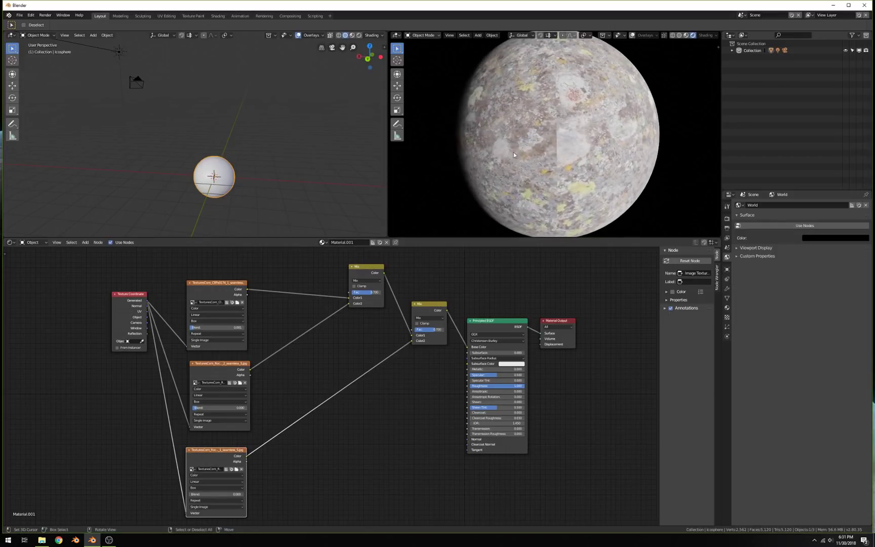
scroll(226, 458, "up", 3)
left_click_drag(227, 466, 234, 466)
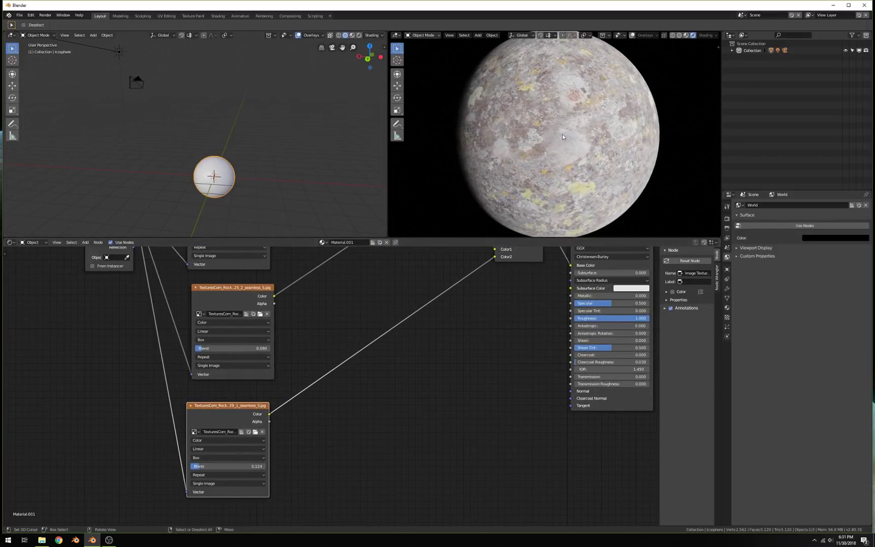
Step: Set the second Mix node's factor to 0.464 and check the mixed textures around the planet
scroll(562, 133, "down", 4)
middle_click_drag(490, 151, 560, 156)
scroll(577, 147, "up", 4)
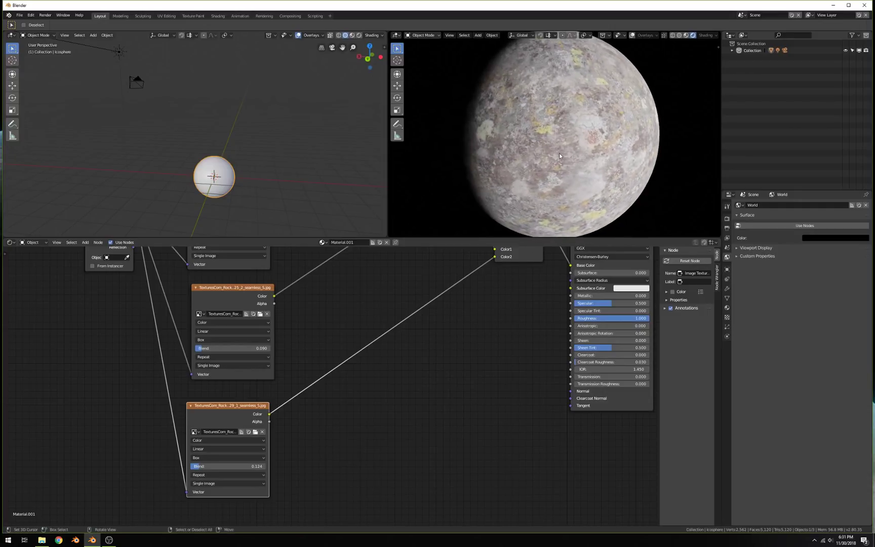
middle_click_drag(534, 249, 464, 397)
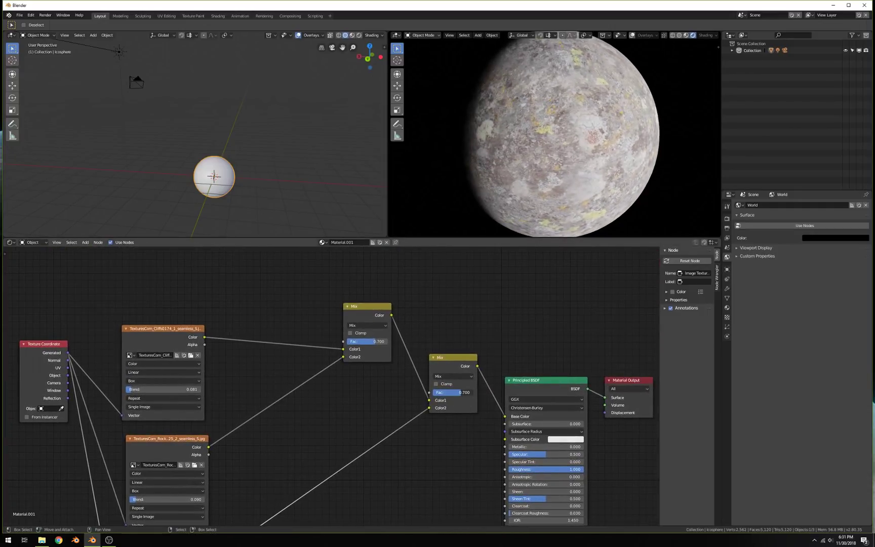
mouse_move(457, 392)
left_mouse_down()
mouse_move(440, 392)
mouse_move(469, 392)
mouse_move(451, 392)
left_mouse_up()
scroll(525, 158, "down", 3)
mouse_move(521, 159)
middle_mouse_down()
mouse_move(540, 151)
mouse_move(533, 148)
mouse_move(570, 150)
mouse_move(524, 129)
mouse_move(545, 158)
middle_mouse_up()
scroll(570, 150, "up", 5)
scroll(541, 132, "down", 5)
middle_click_drag(345, 391, 408, 348)
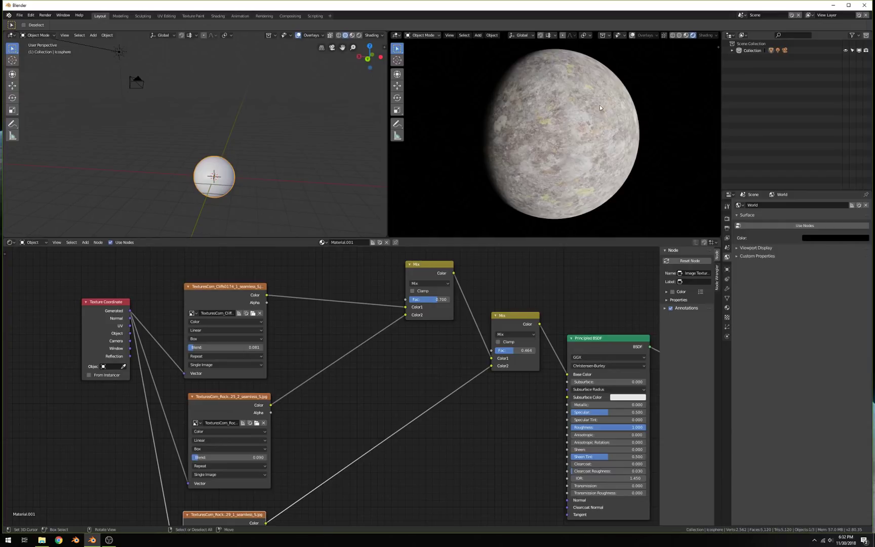
mouse_move(578, 132)
middle_mouse_down()
mouse_move(507, 130)
mouse_move(595, 137)
middle_mouse_up()
middle_click_drag(472, 279, 460, 282)
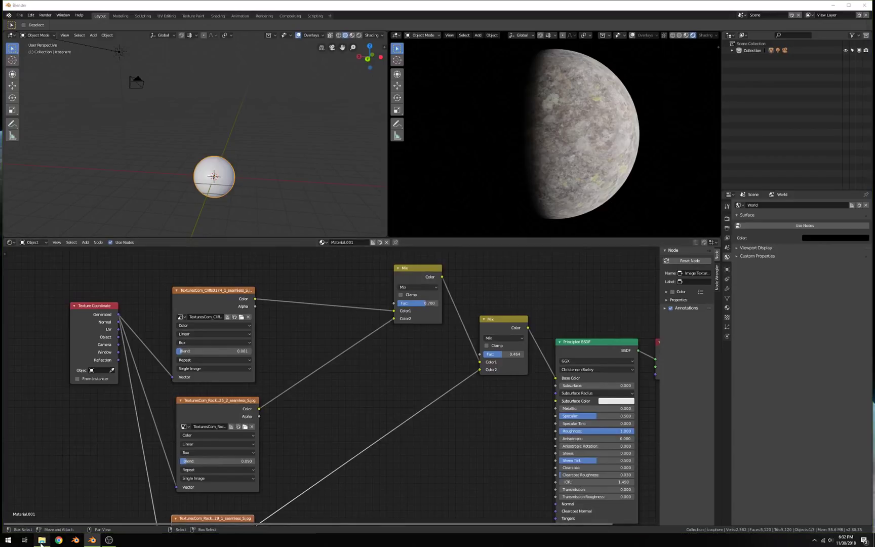
Step: View the reference renders Red and Terran in the Rock_Tex_Planet folder, then return to Blender
key("alt+Tab")
left_click(394, 300)
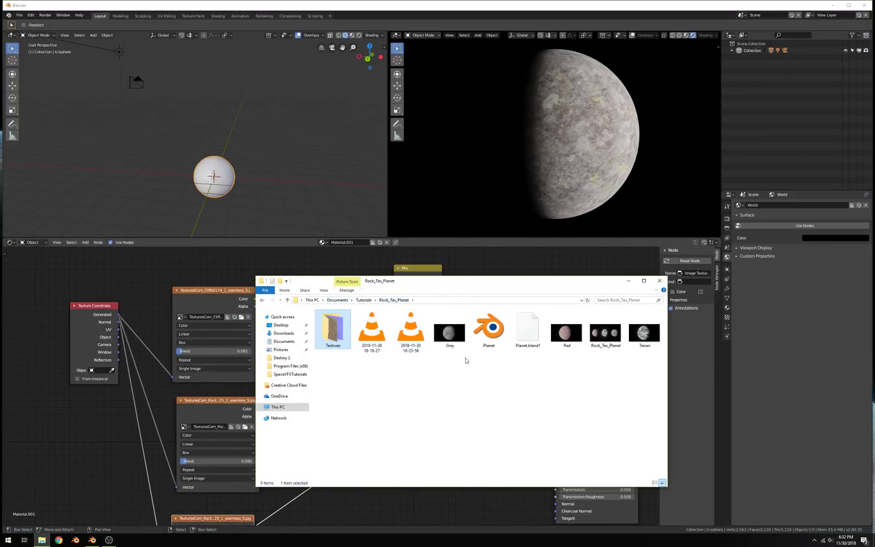
double_click(561, 336)
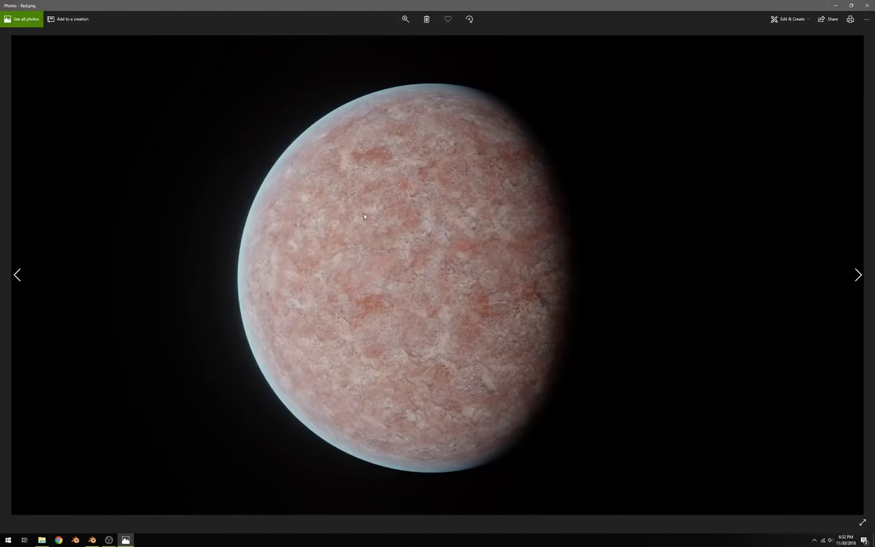
left_click(870, 7)
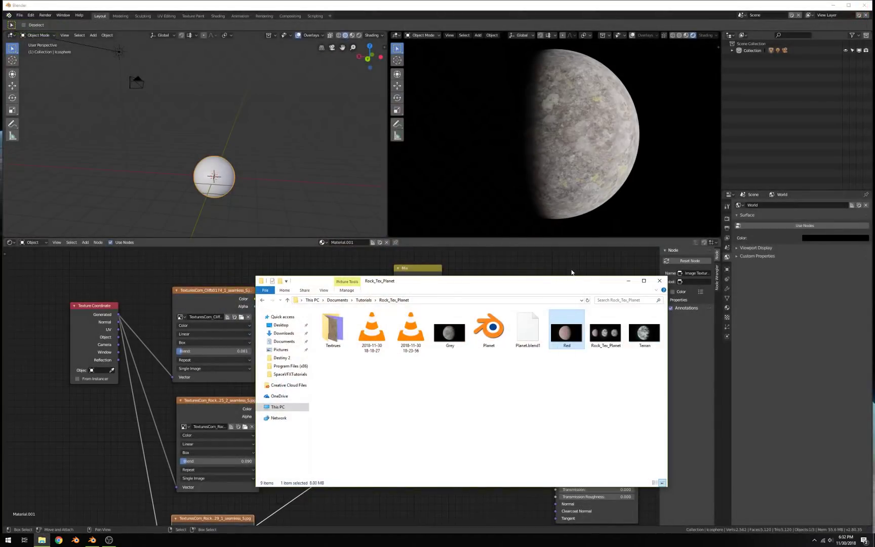
double_click(644, 330)
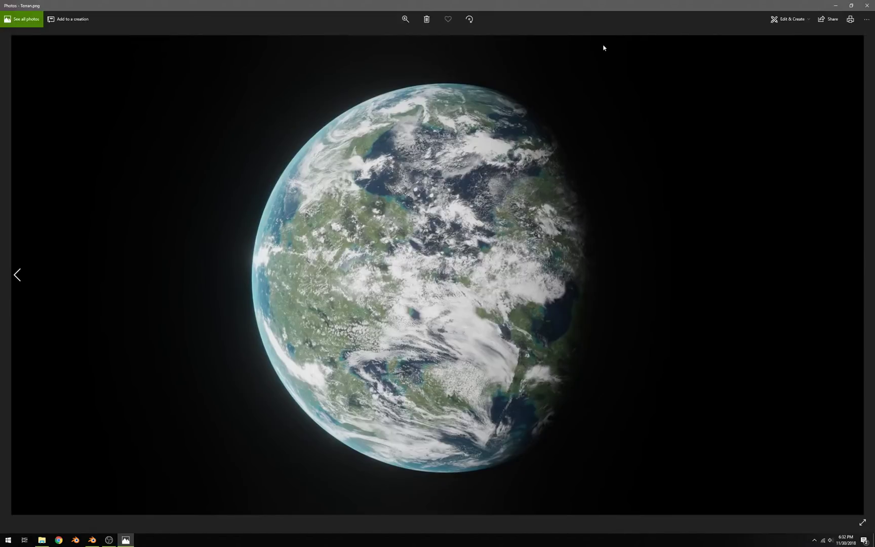
left_click(860, 8)
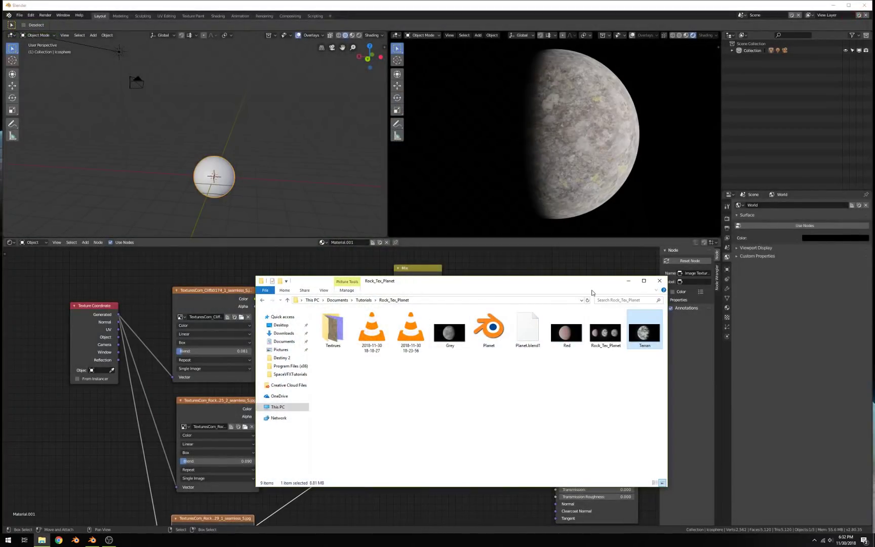
middle_click_drag(517, 267, 494, 274)
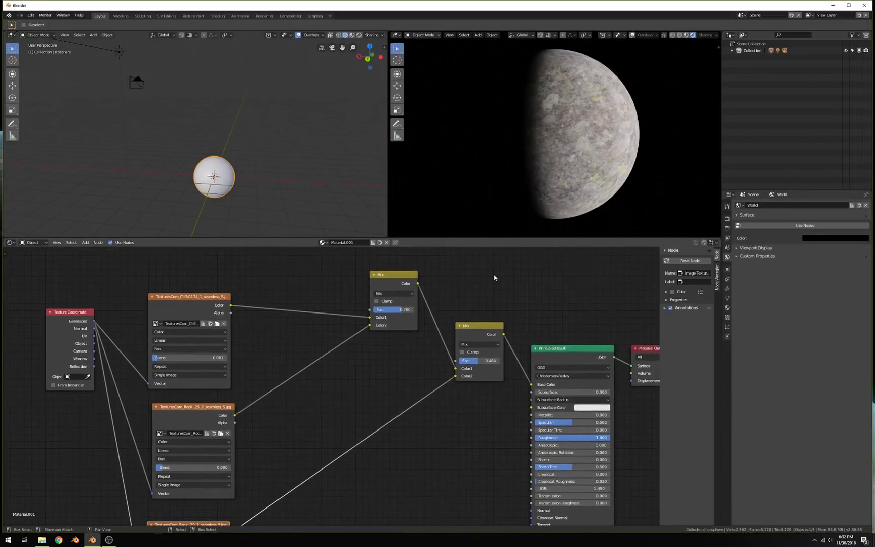
Step: Insert a ColorRamp node between the cliff image texture's Color and the first Mix node's Color1, and move that Mix node aside
scroll(494, 278, "down", 4)
middle_click_drag(455, 323, 536, 273)
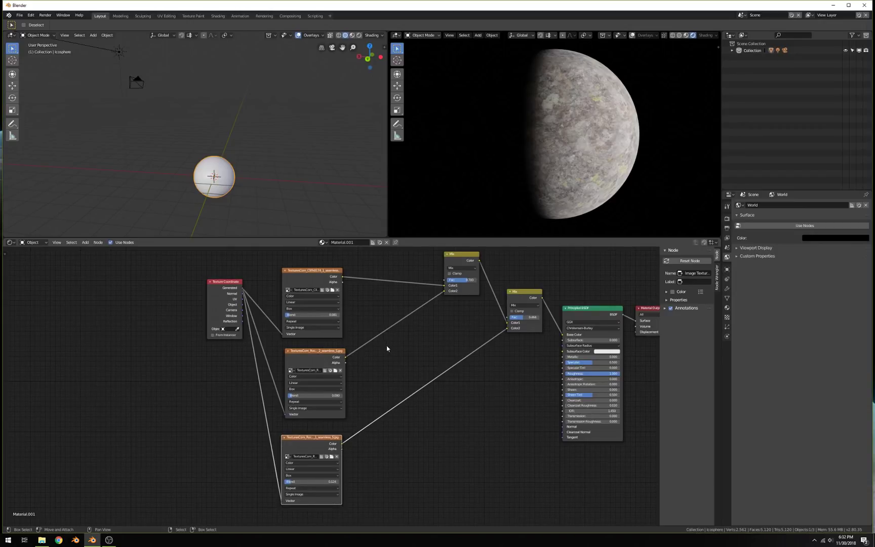
middle_click_drag(516, 322, 441, 369)
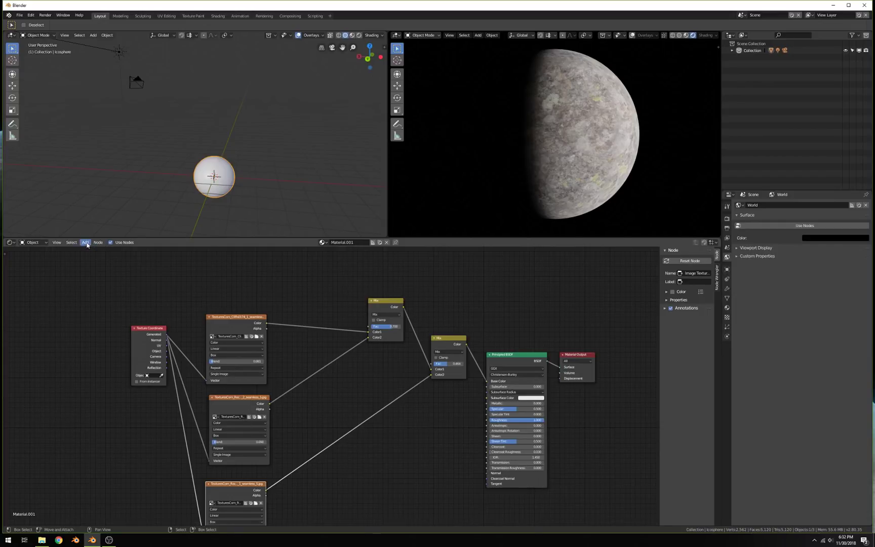
key("shift+a")
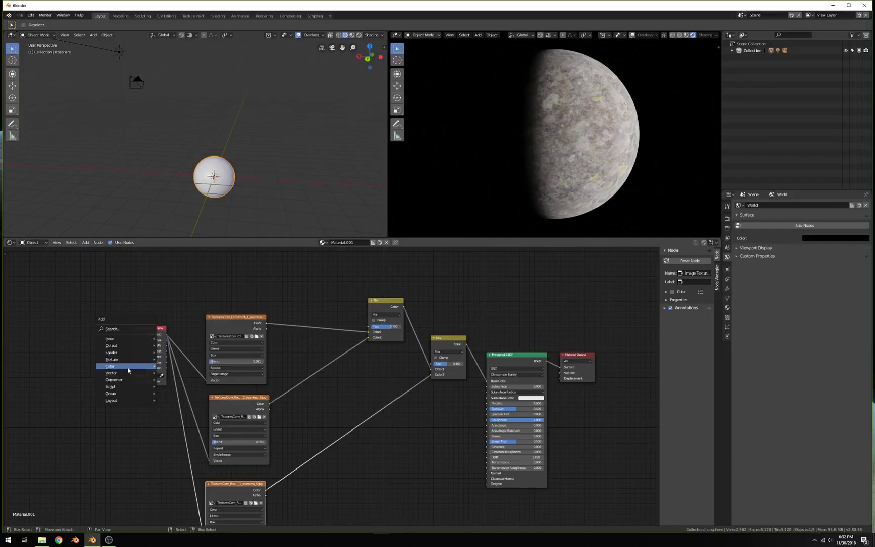
mouse_move(123, 378)
left_click(177, 387)
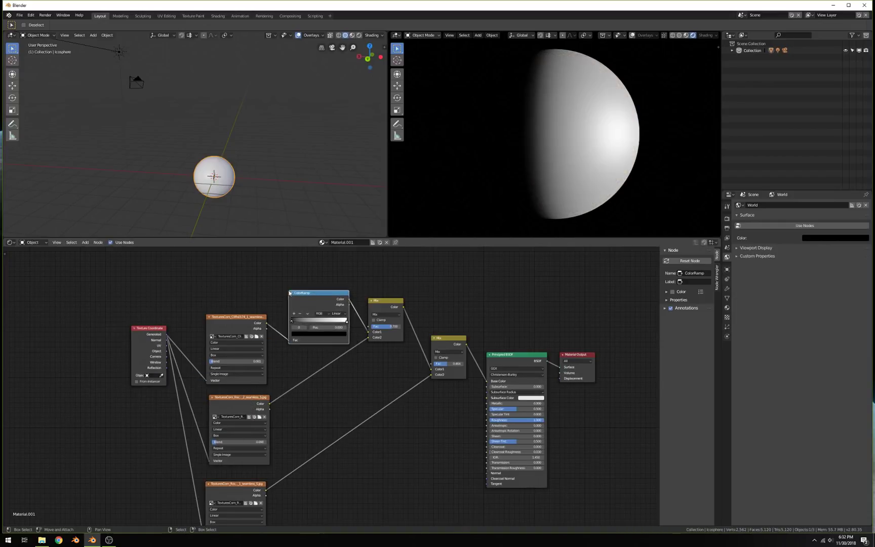
left_click(335, 282)
middle_click_drag(322, 283, 295, 332)
scroll(304, 334, "up", 5)
left_click_drag(373, 338, 400, 342)
Step: Move the ColorRamp's black stop to position 0.318 and change its color to a bright orange
left_click_drag(231, 364, 259, 374)
left_click(260, 384)
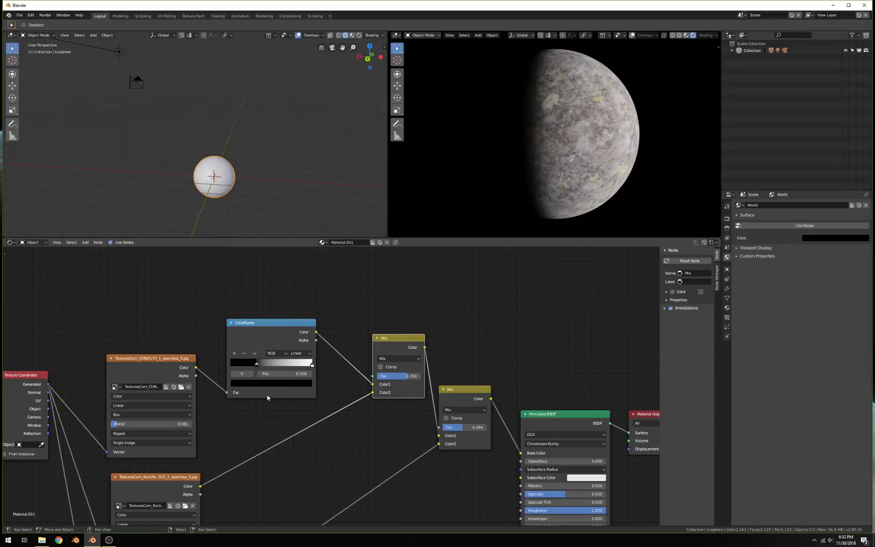
left_click(255, 384)
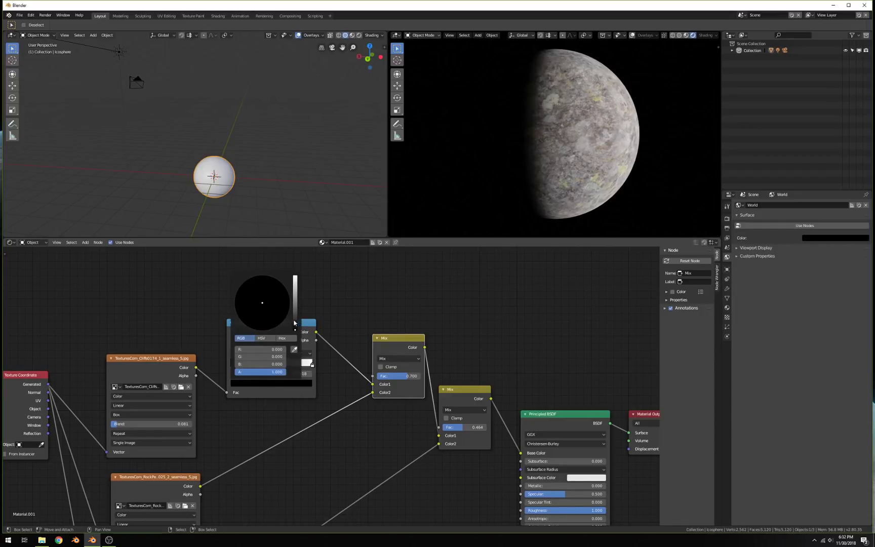
mouse_move(294, 323)
left_mouse_down()
mouse_move(294, 301)
mouse_move(250, 327)
left_mouse_up()
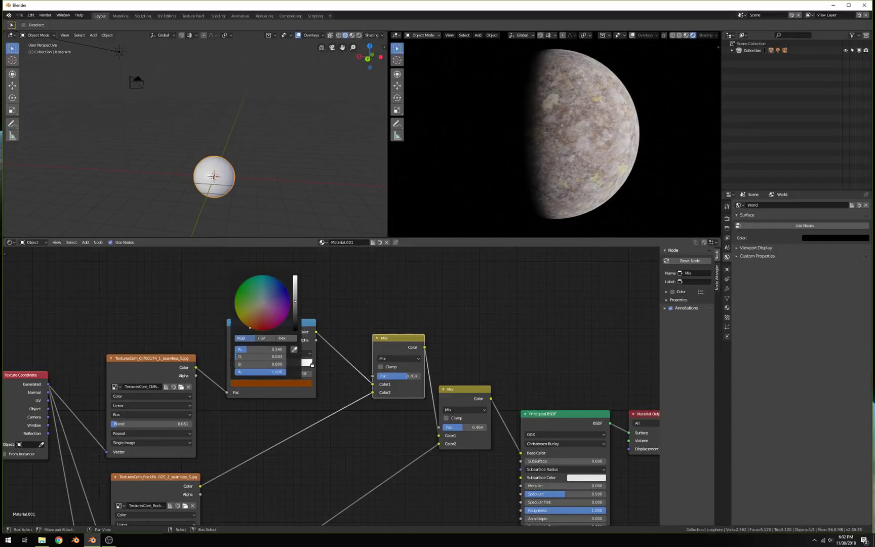
mouse_move(295, 301)
left_mouse_down()
mouse_move(295, 277)
mouse_move(295, 305)
left_mouse_up()
left_click_drag(294, 293, 294, 282)
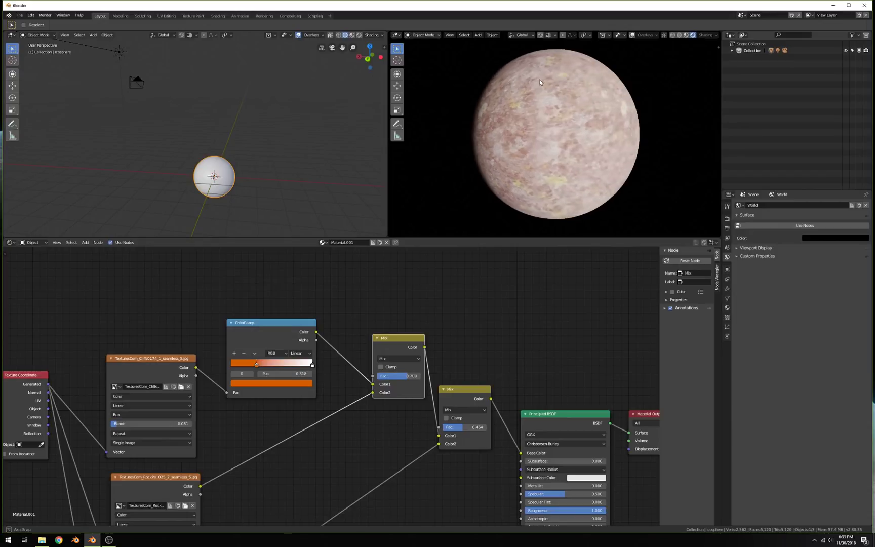
Step: Change the ColorRamp's white end stop to a dark reddish brown and check the planet's tint
left_click(311, 365)
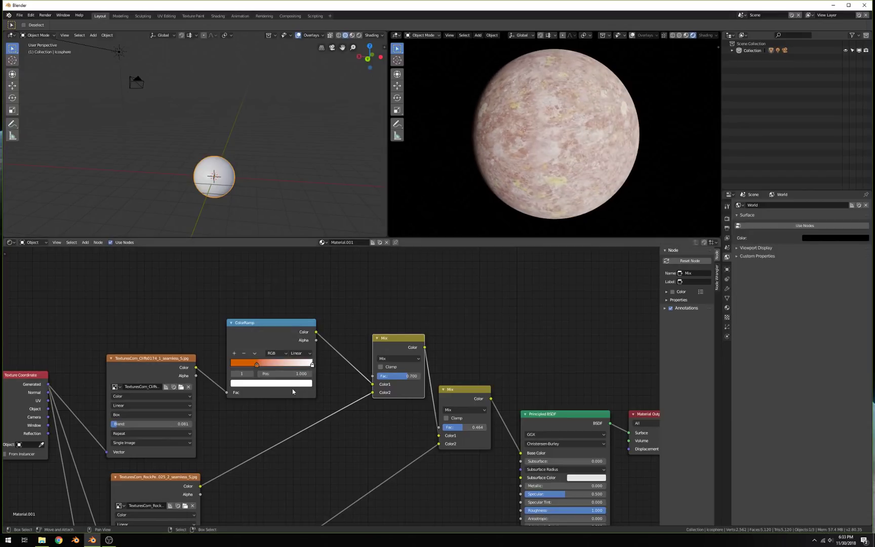
left_click(291, 384)
mouse_move(265, 303)
left_mouse_down()
mouse_move(251, 293)
mouse_move(253, 316)
mouse_move(271, 320)
mouse_move(256, 318)
left_mouse_up()
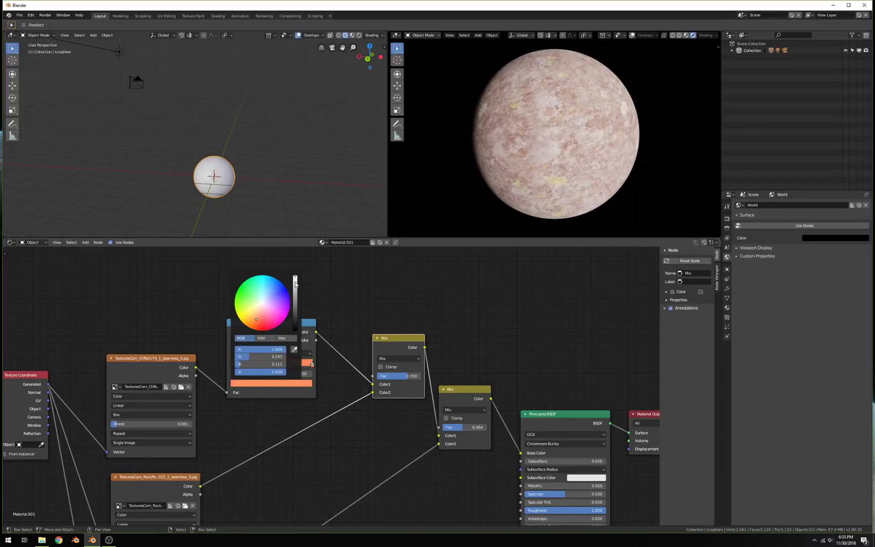
left_click_drag(296, 284, 295, 315)
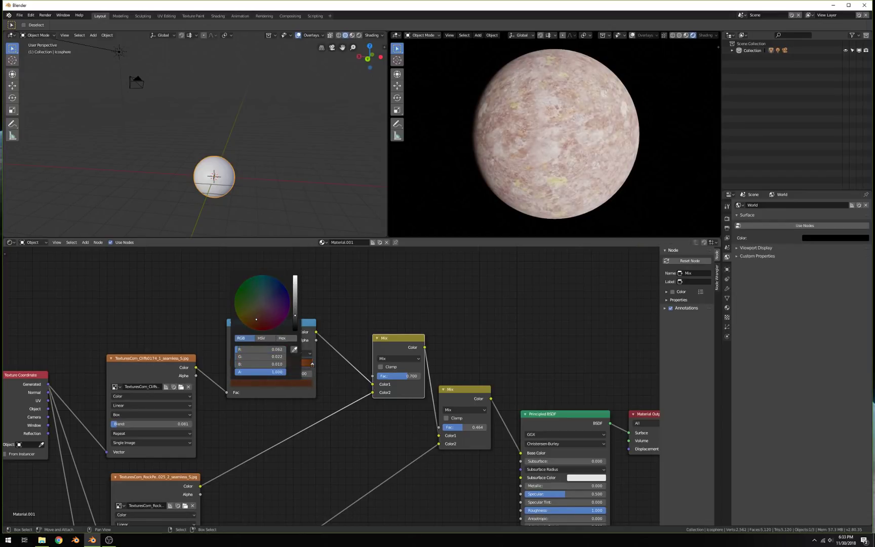
middle_click_drag(521, 155, 562, 140)
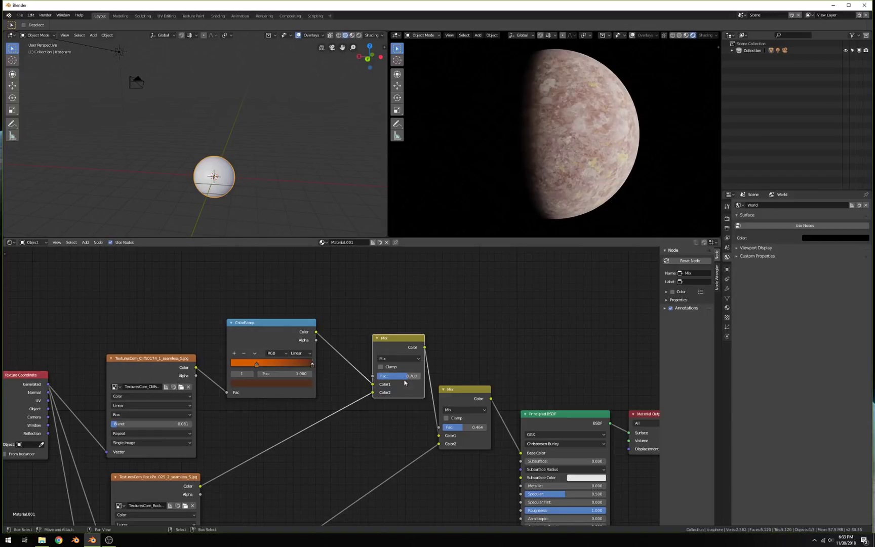
Step: Move the first Mix node up, away from the second one, and set its factor to 0.609
mouse_move(405, 378)
left_mouse_down()
mouse_move(420, 377)
mouse_move(375, 375)
mouse_move(399, 376)
left_mouse_up()
middle_click_drag(382, 301, 390, 336)
left_click_drag(393, 386, 406, 348)
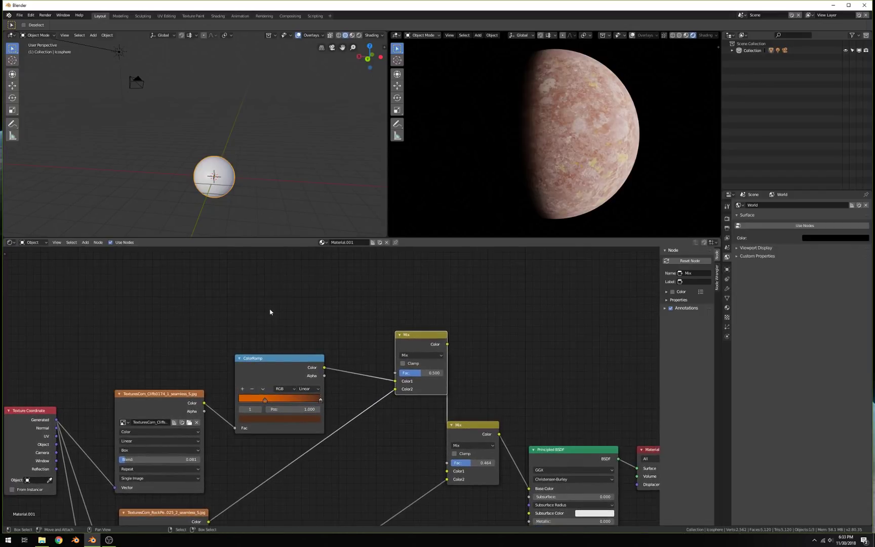
middle_click_drag(335, 329, 359, 361)
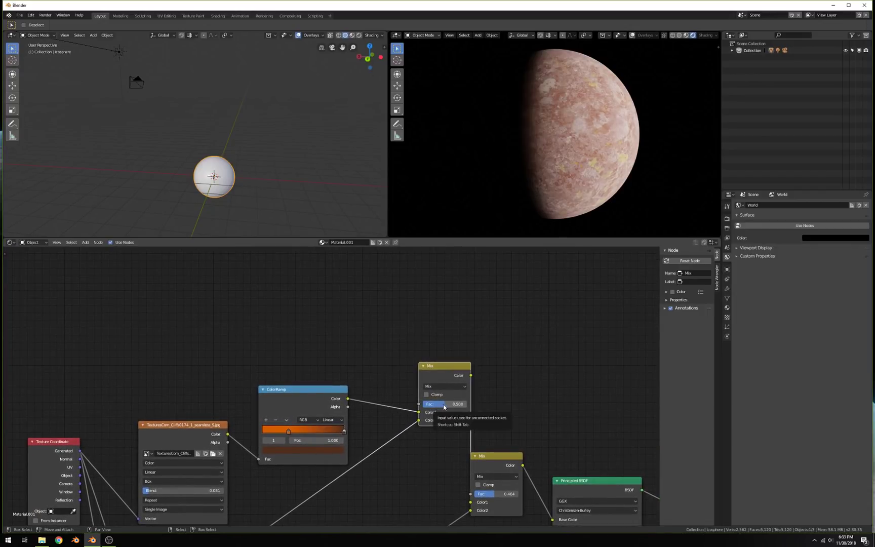
left_click_drag(444, 407, 474, 404)
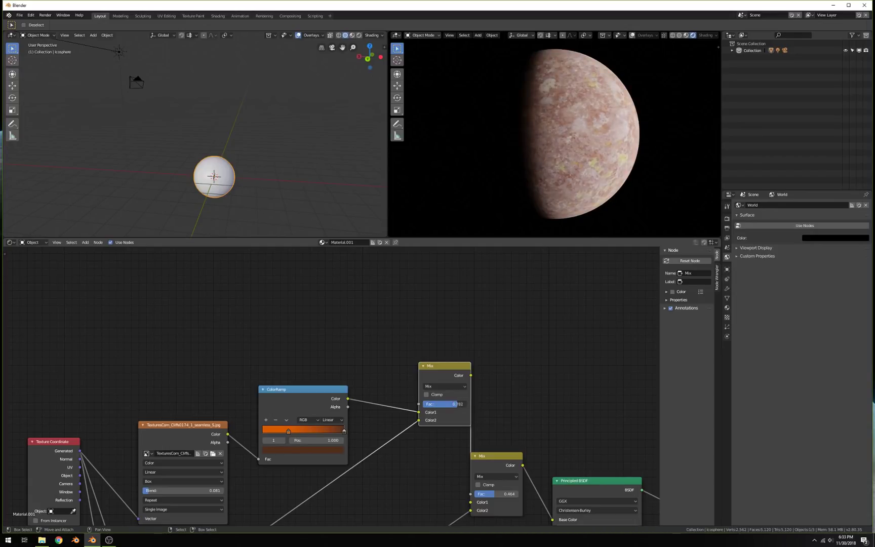
middle_click_drag(362, 347, 373, 351)
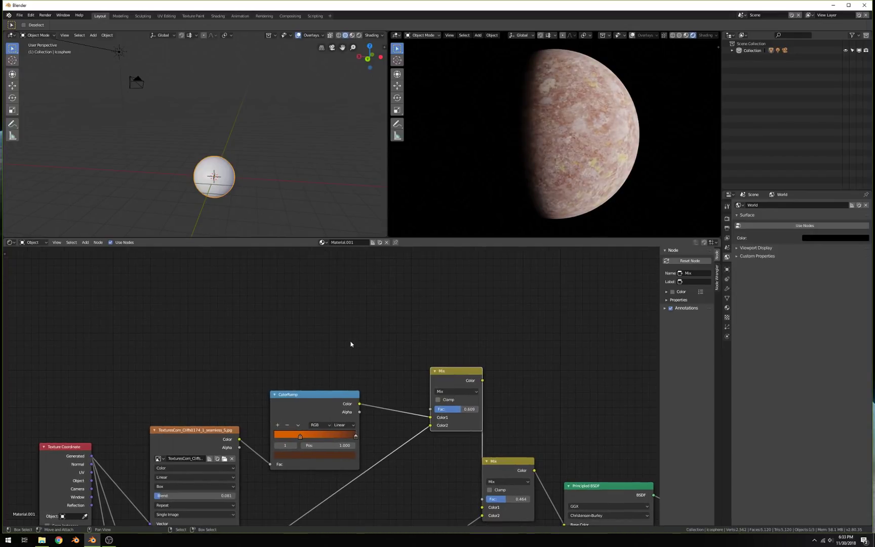
Step: Add a Noise Texture above the ColorRamp with scale 9.1 and detail 16, and connect its Color to the first Mix node's Fac
middle_click_drag(269, 314, 278, 339)
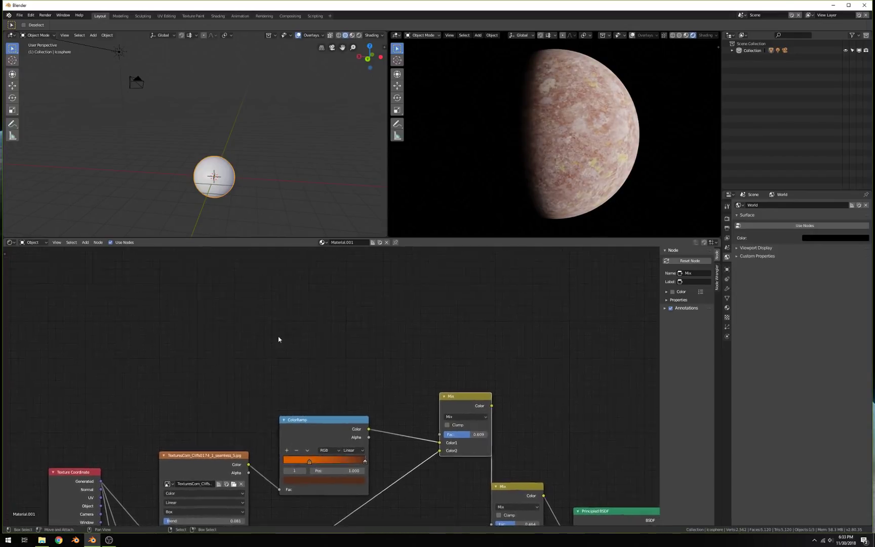
key("shift+a")
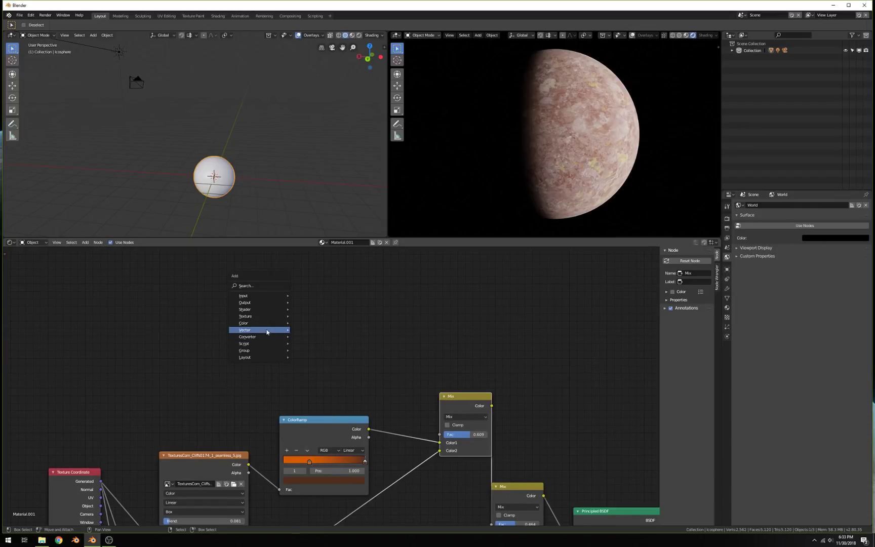
mouse_move(264, 317)
left_click(319, 392)
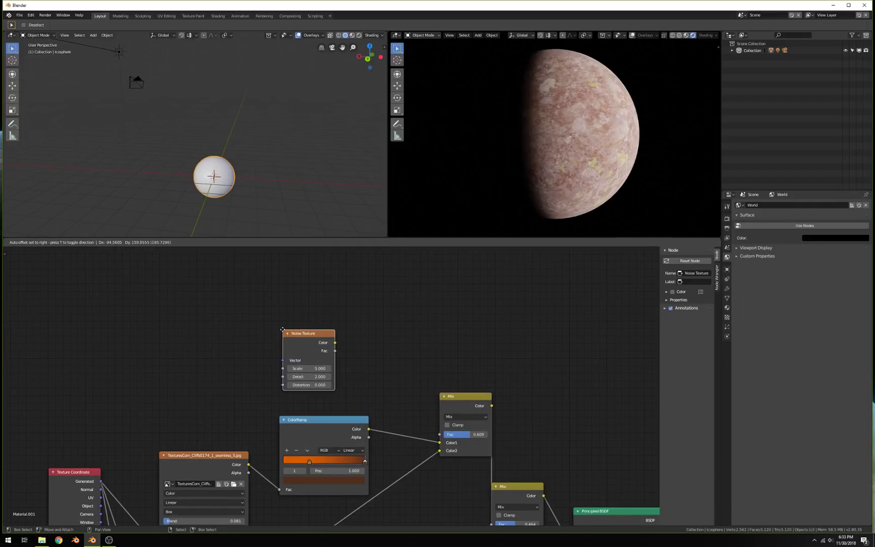
left_click(341, 347)
left_click_drag(335, 343, 439, 434)
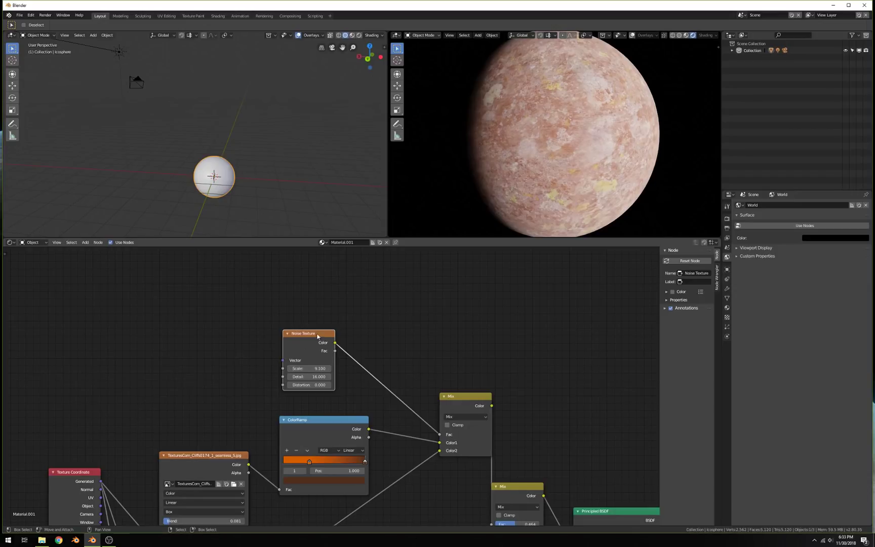
Step: Move the Noise Texture aside and insert a second ColorRamp between its Color and the first Mix node's Fac
left_click_drag(317, 335, 246, 308)
key("shift+a")
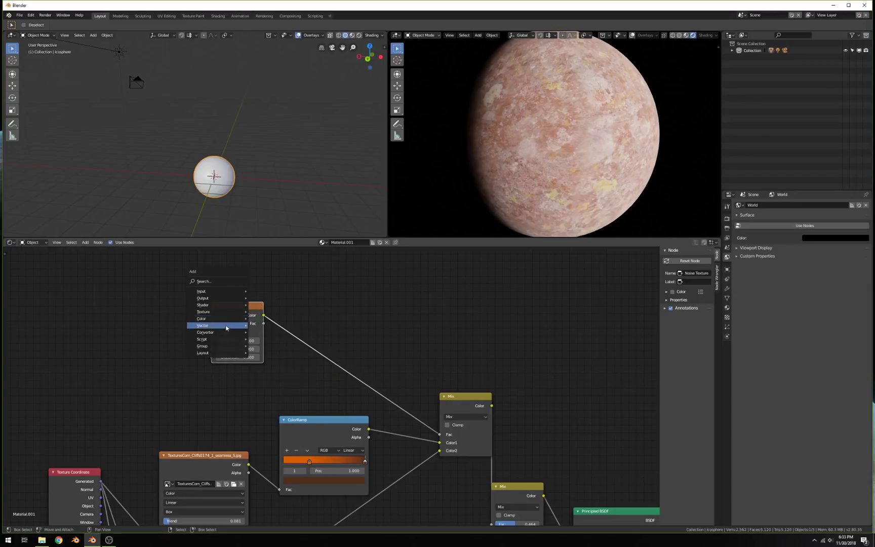
mouse_move(218, 332)
left_click(273, 339)
left_click(308, 361)
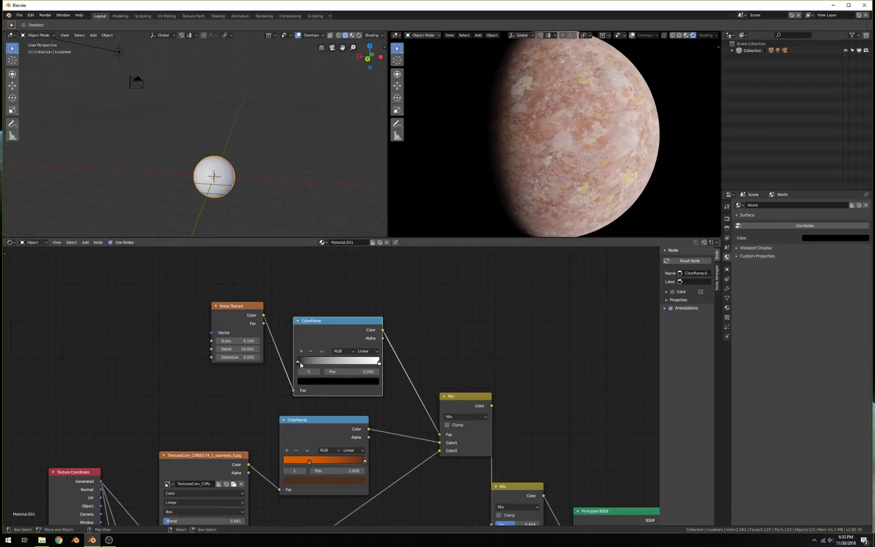
Step: Increase the noise mask's contrast by moving the new ColorRamp's black stop inward and its white stop to 0.650
left_click_drag(312, 363, 324, 360)
left_click_drag(379, 362, 351, 364)
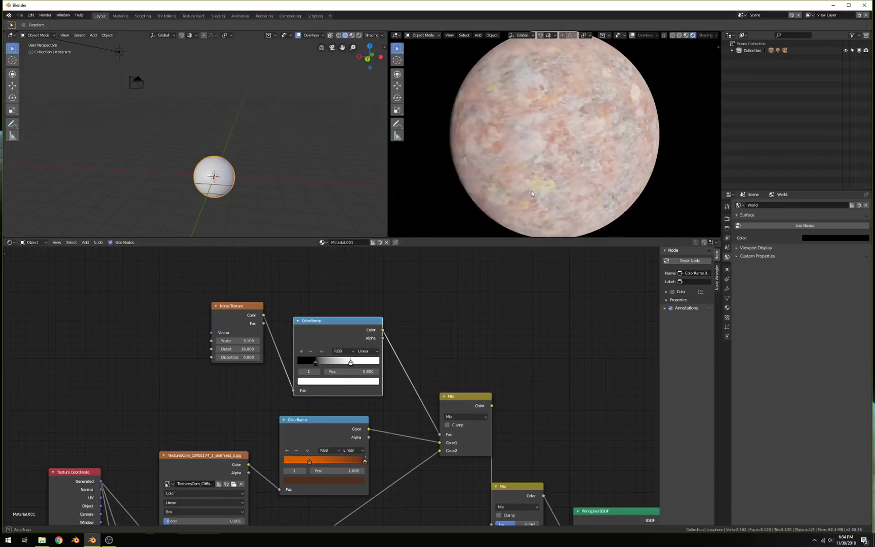
scroll(536, 192, "down", 2)
middle_click_drag(334, 354, 295, 244)
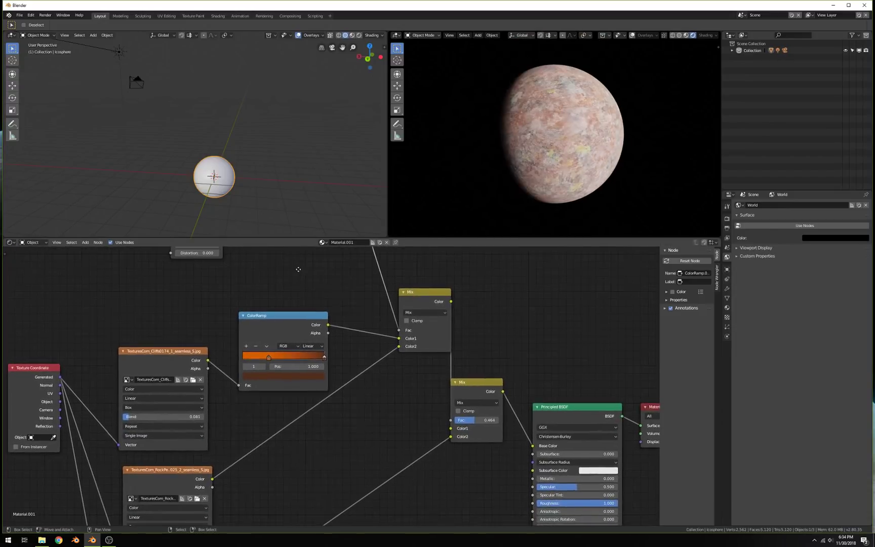
middle_click_drag(415, 521, 405, 475)
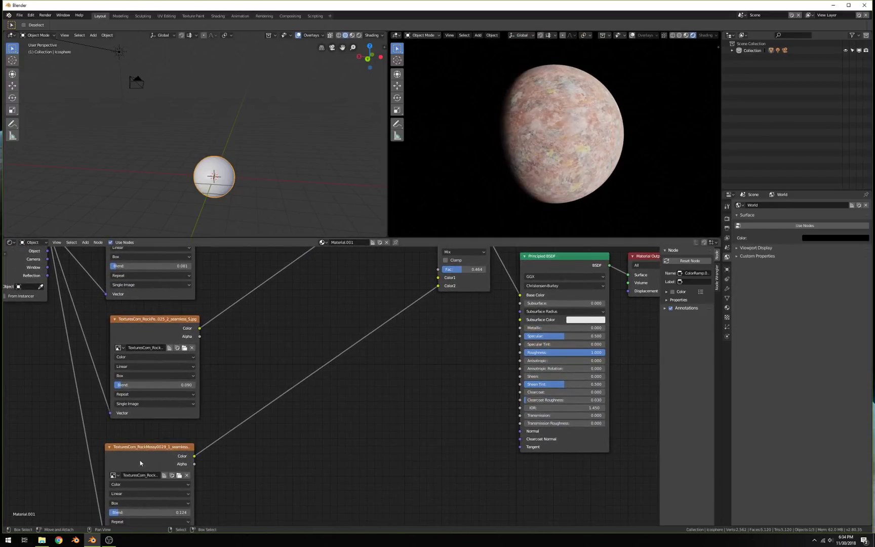
Step: Set the second Mix node's factor to 0.582 and check the blend on the planet
left_click_drag(140, 461, 139, 466)
middle_click_drag(304, 382, 255, 494)
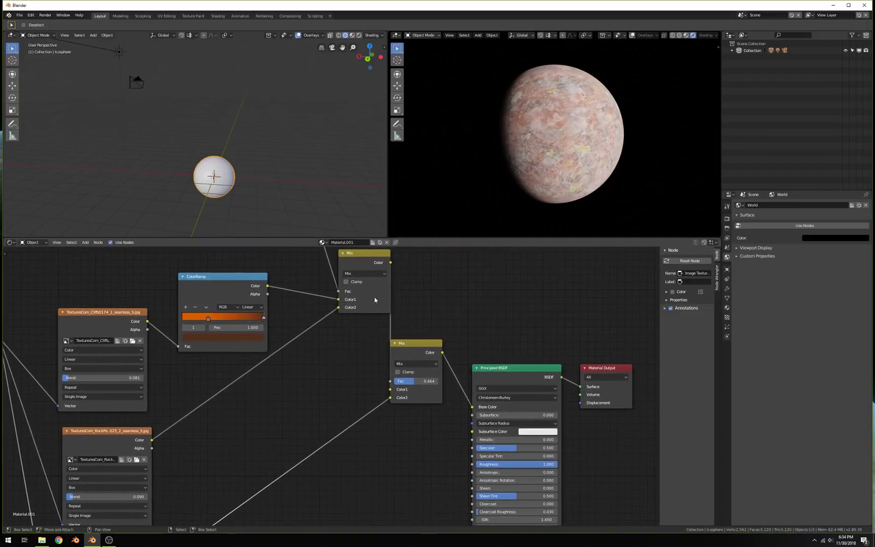
mouse_move(411, 383)
left_mouse_down()
mouse_move(446, 383)
mouse_move(397, 381)
mouse_move(423, 380)
left_mouse_up()
middle_click_drag(281, 403, 345, 303)
middle_click_drag(262, 427, 316, 352)
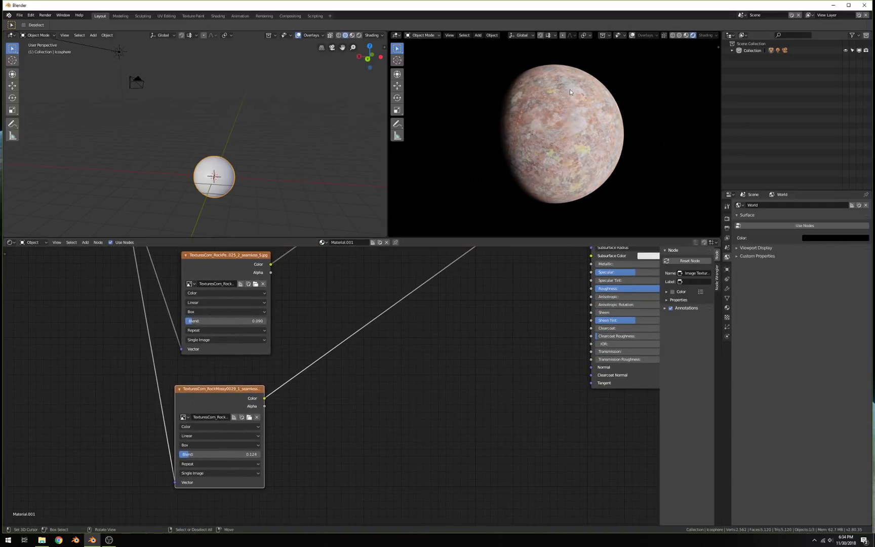
scroll(561, 132, "up", 2)
Step: Insert a ColorRamp between the RockMossy texture's Color and the second Mix node's Color2, placing it beside the texture
middle_click_drag(429, 363, 390, 404)
key("shift+a")
mouse_move(360, 419)
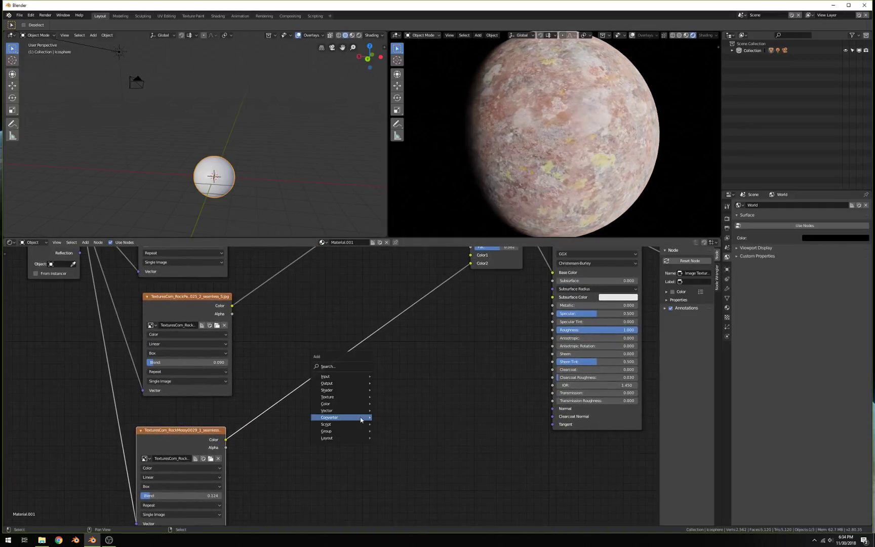
left_click(392, 424)
left_click(361, 337)
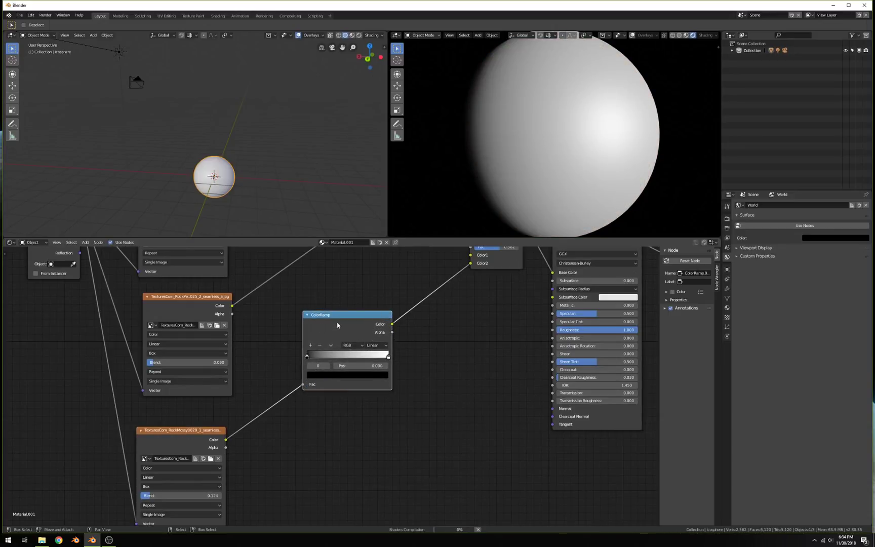
left_click_drag(337, 317, 337, 398)
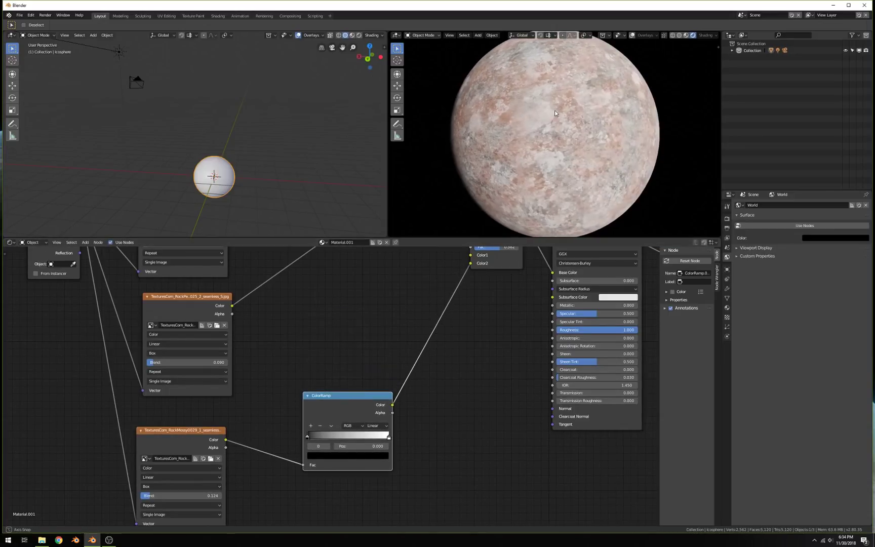
Step: Move the white stop of the RockMossy texture's ColorRamp to 0.973, keeping its black stop at the start
mouse_move(555, 113)
middle_mouse_down()
mouse_move(599, 109)
mouse_move(572, 107)
mouse_move(552, 122)
middle_mouse_up()
scroll(581, 111, "up", 1)
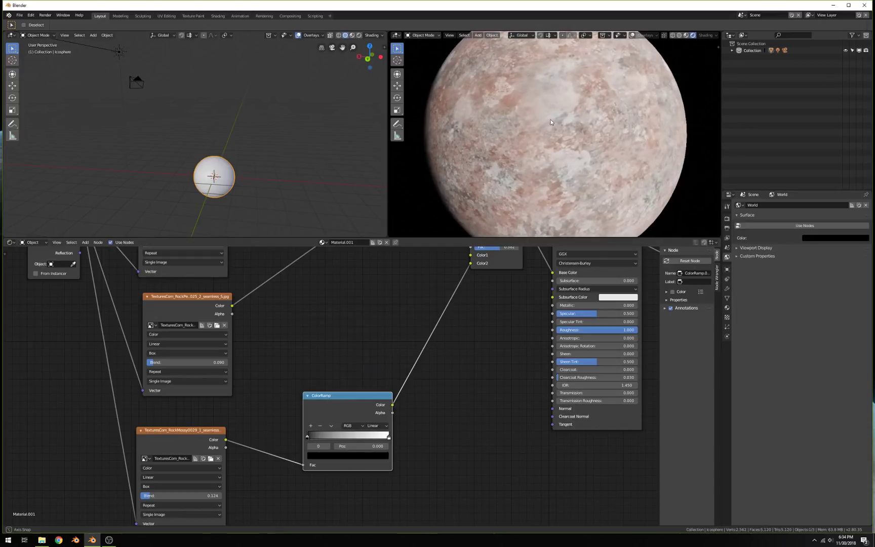
left_click_drag(308, 437, 275, 431)
mouse_move(379, 435)
left_mouse_down()
mouse_move(319, 437)
mouse_move(377, 440)
left_mouse_up()
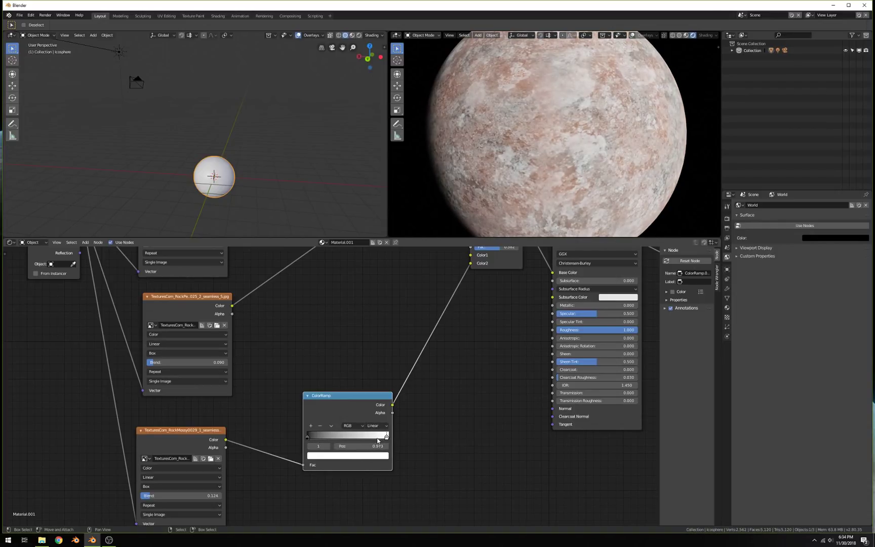
scroll(538, 169, "down", 4)
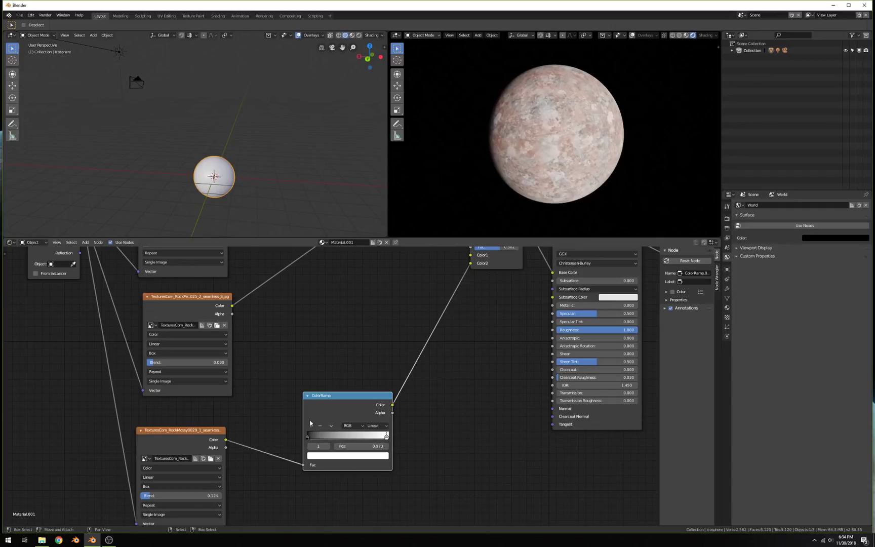
Step: Inspect the planet's surface and move the black stop of the noise mask's ColorRamp inward to 0.250
middle_click_drag(369, 322, 334, 365)
middle_click_drag(511, 124, 541, 131)
scroll(607, 143, "up", 1)
middle_click_drag(608, 144, 545, 179, "shift")
scroll(565, 187, "up", 1)
middle_click_drag(545, 180, 602, 78, "shift")
scroll(229, 310, "down", 1)
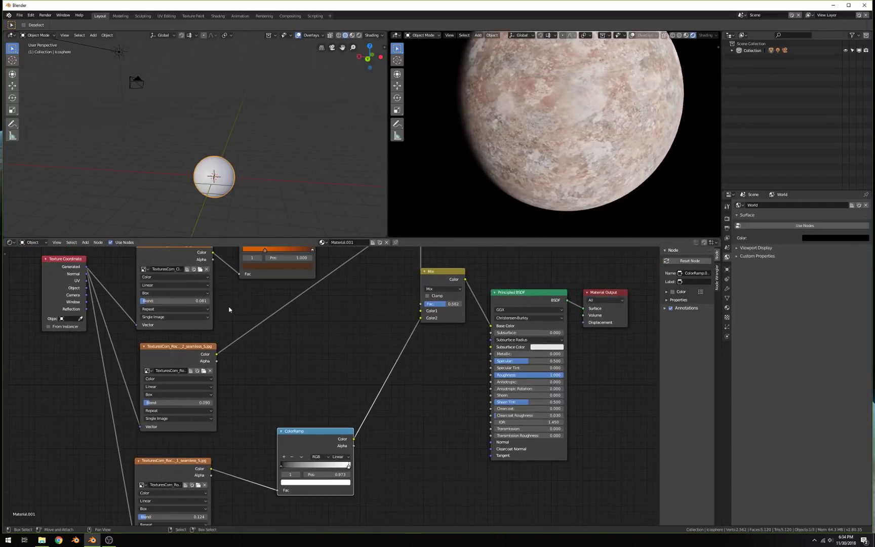
middle_click_drag(354, 279, 289, 386)
middle_click_drag(249, 262, 252, 309)
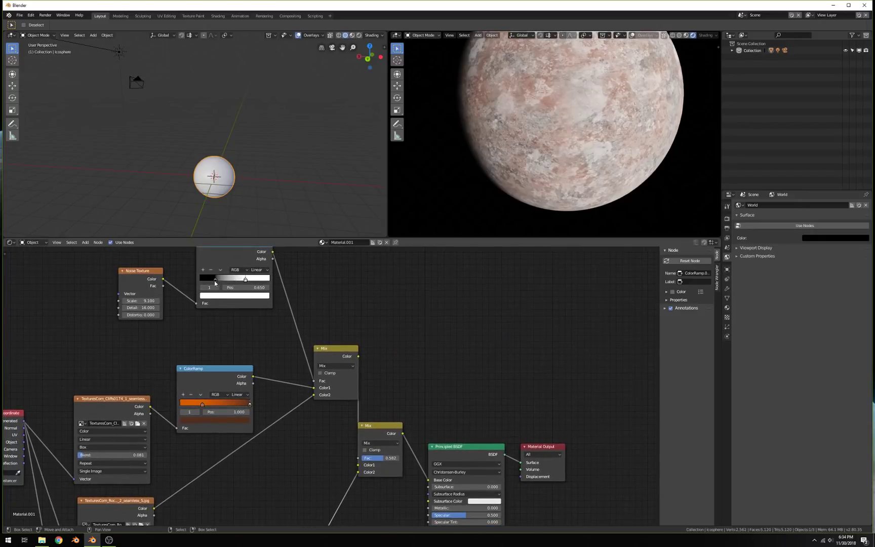
mouse_move(214, 281)
left_mouse_down()
mouse_move(235, 280)
mouse_move(222, 283)
left_mouse_up()
scroll(317, 385, "down", 2)
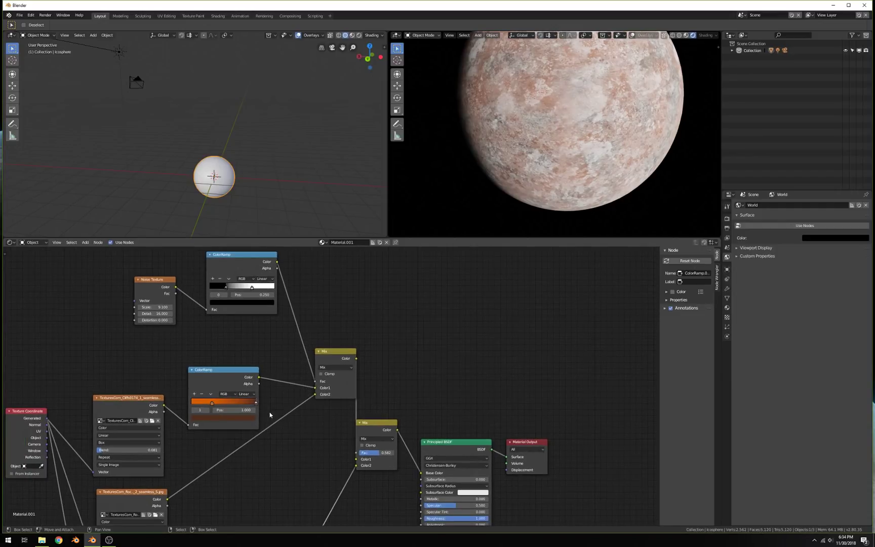
Step: Move the Principled BSDF and Material Output nodes away from the second Mix node to make room for more nodes
middle_click_drag(270, 414, 425, 289)
middle_click_drag(501, 126, 531, 158)
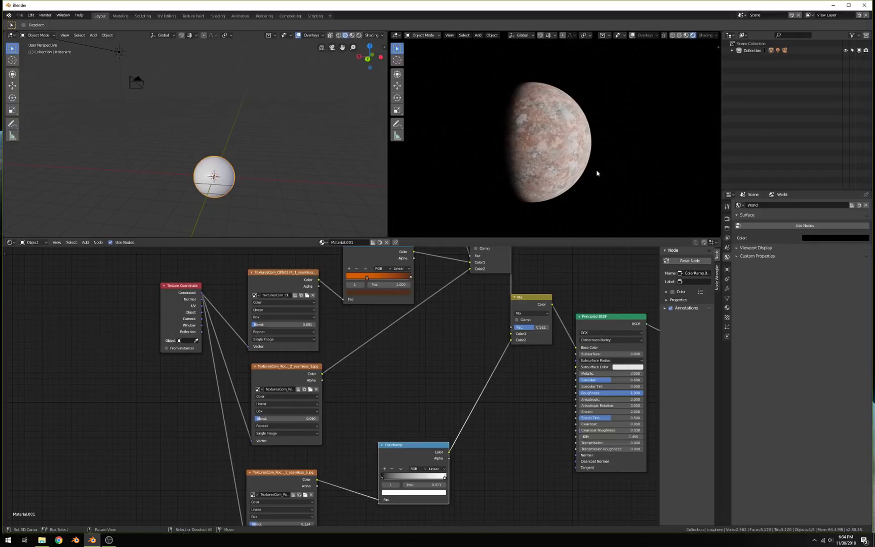
middle_click_drag(521, 135, 565, 150)
scroll(577, 140, "up", 3)
scroll(561, 144, "down", 2)
scroll(565, 150, "down", 4)
middle_click_drag(561, 295, 313, 287)
left_click(445, 319)
left_click(383, 310, "shift")
left_click_drag(384, 309, 566, 308)
Step: Import rock_08_diff_4k from the project's texture folder into the node editor as an image texture below the second Mix node
left_click(44, 541)
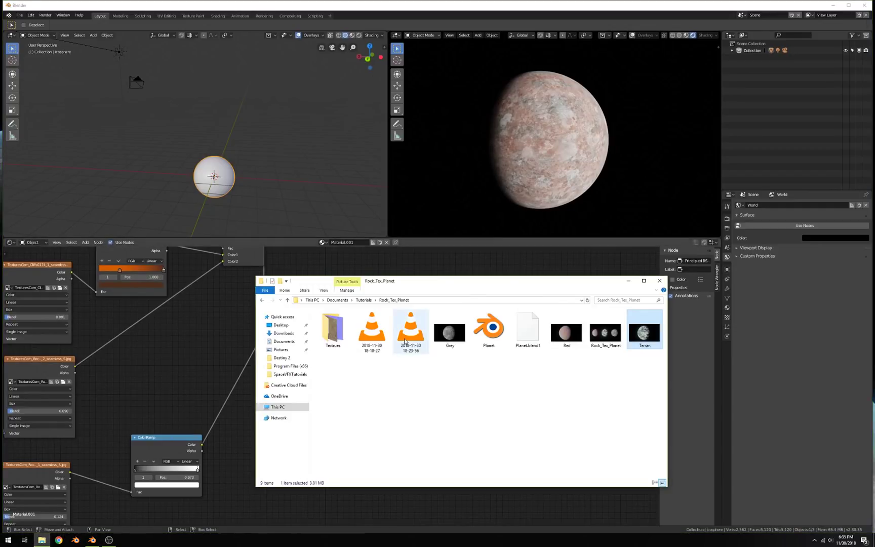
double_click(333, 328)
left_click_drag(406, 287, 659, 281)
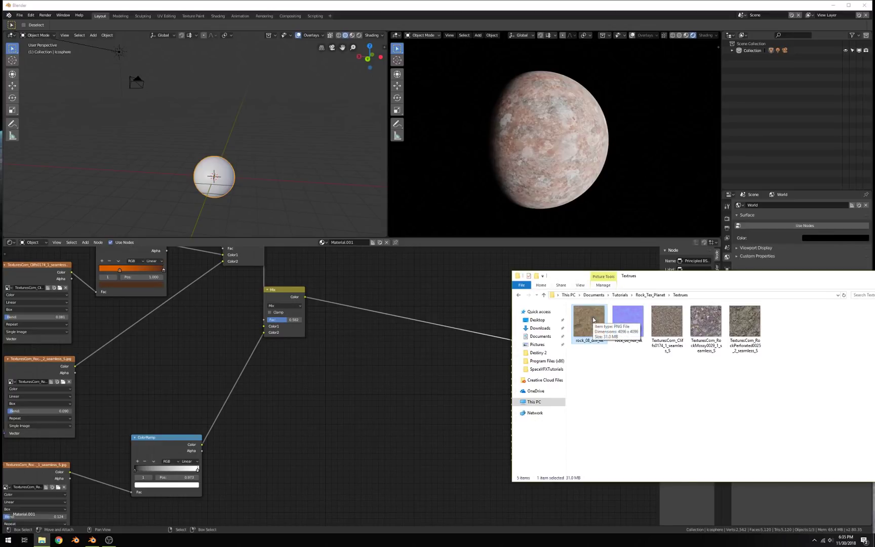
left_click(586, 354)
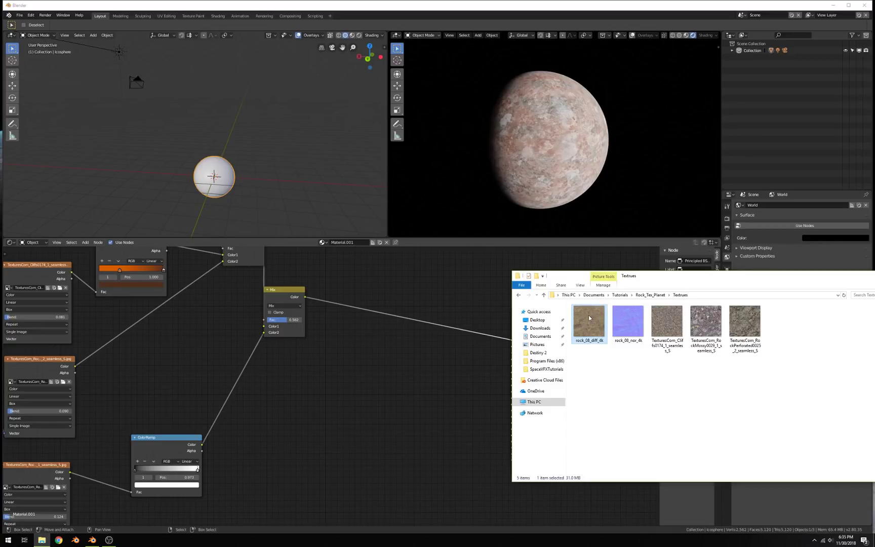
left_click_drag(587, 318, 583, 319)
left_click_drag(422, 372, 421, 372)
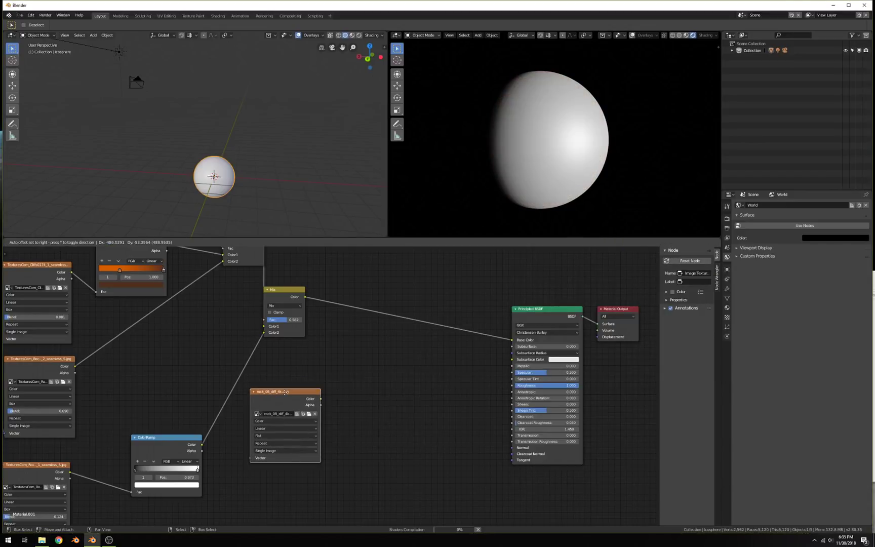
left_click(314, 391)
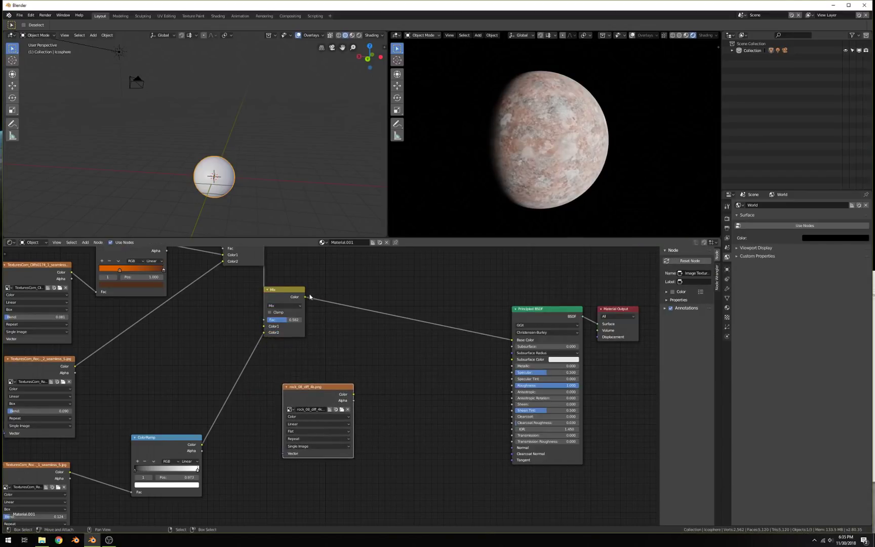
Step: Duplicate the Mix node, insert the copy before the Principled BSDF, and connect the rock_08_diff_4k texture's Color to its Color2
left_click_drag(279, 292, 294, 289)
key("shift+d")
left_click(408, 333)
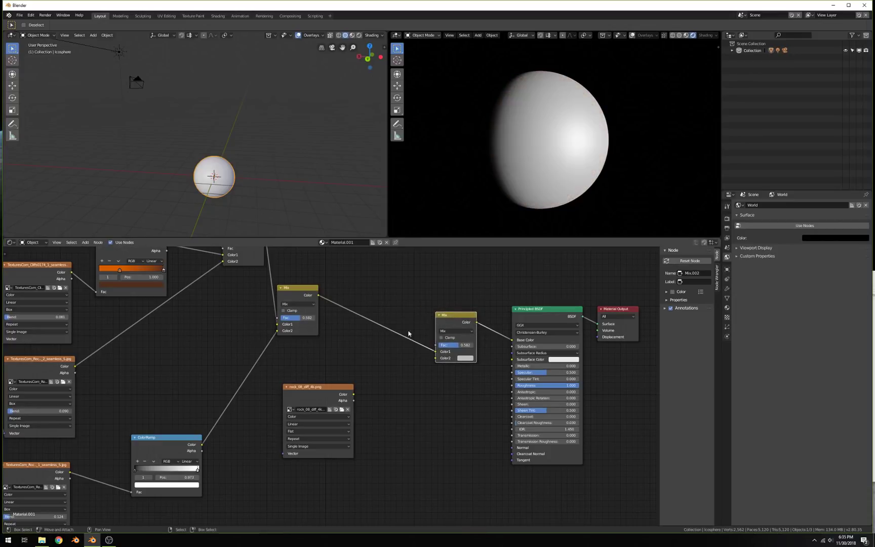
left_click_drag(348, 395, 435, 358)
scroll(289, 362, "down", 1)
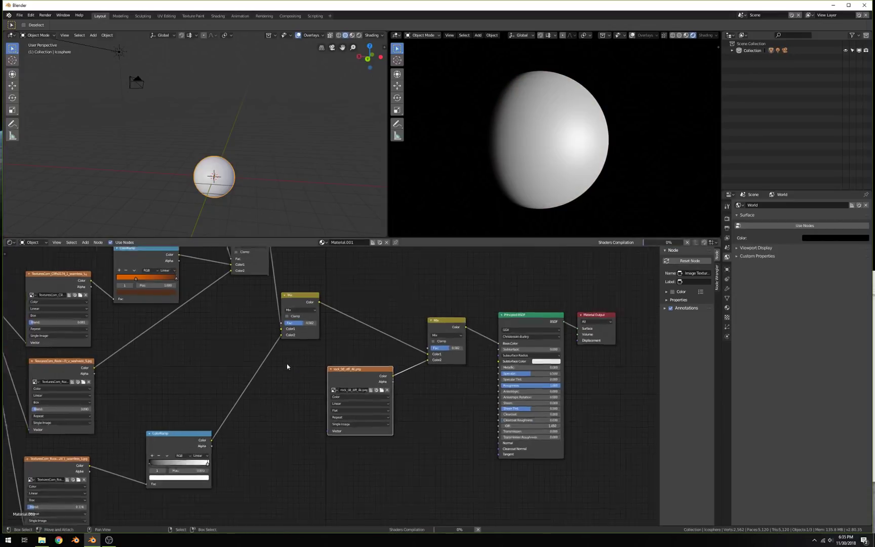
Step: Connect the Texture Coordinate node to the rock_08_diff_4k texture's Vector and set its projection to Box
middle_click_drag(373, 328, 455, 290)
left_click_drag(93, 264, 413, 390)
middle_click_drag(493, 395, 406, 396)
scroll(340, 377, "up", 5)
left_click(345, 371)
left_click(342, 354)
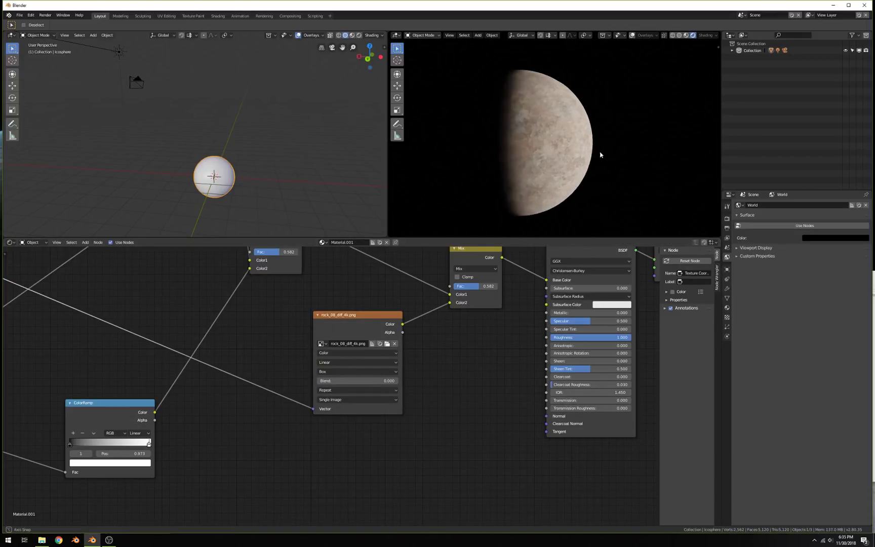
Step: Inspect the box projection on the planet and set the rock_08_diff_4k texture's Blend to 0.043
scroll(562, 157, "up", 4)
scroll(587, 151, "down", 3)
middle_click_drag(564, 157, 541, 168)
scroll(541, 168, "up", 4)
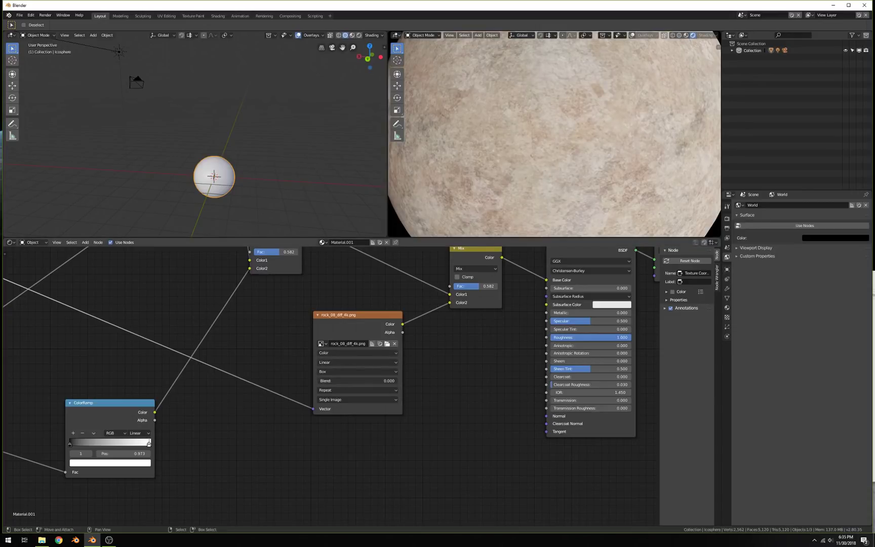
scroll(486, 154, "down", 3)
middle_click_drag(487, 154, 538, 148)
scroll(421, 266, "down", 3)
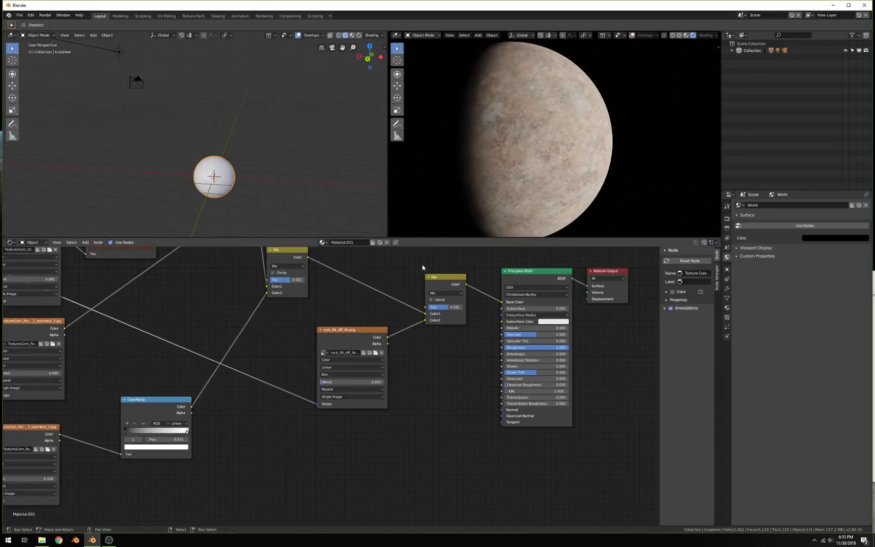
scroll(494, 156, "up", 3)
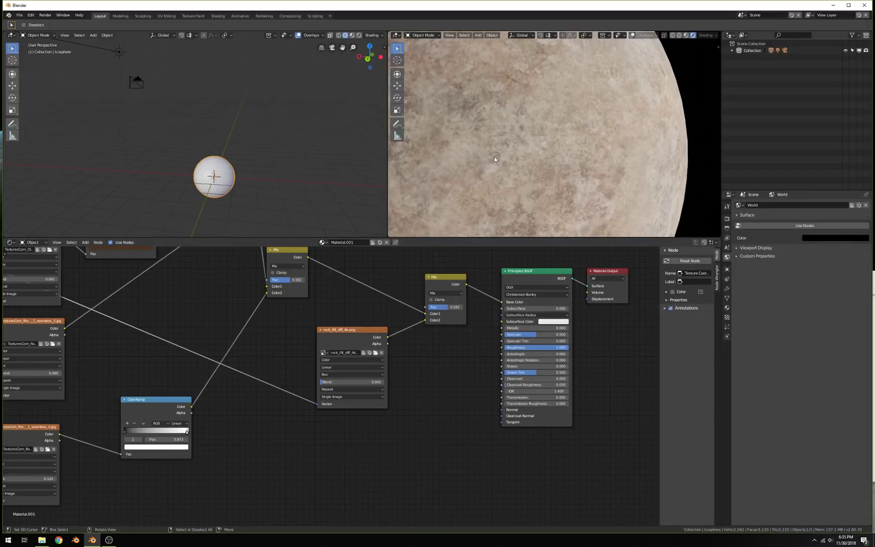
Step: Move the rock_08_diff_4k texture aside and insert a Mapping node into the link feeding its Vector
left_click_drag(354, 332, 368, 344)
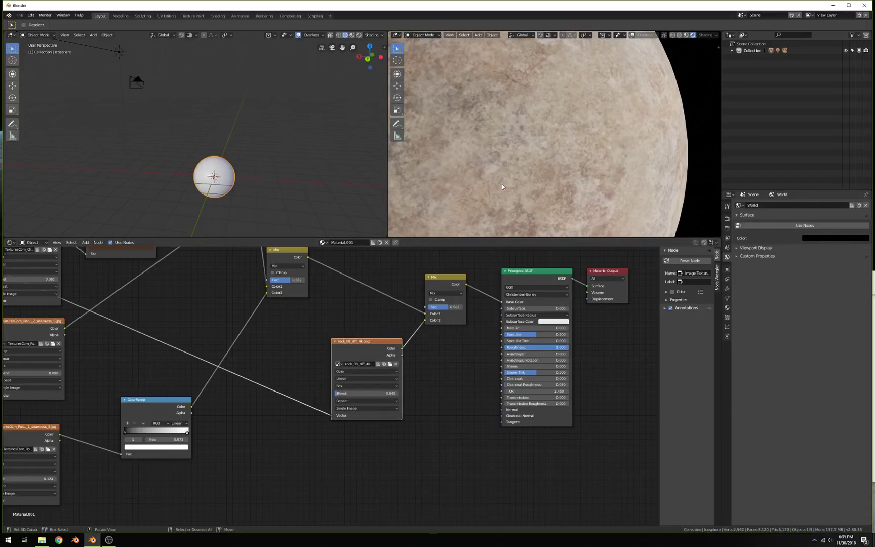
scroll(513, 151, "up", 2)
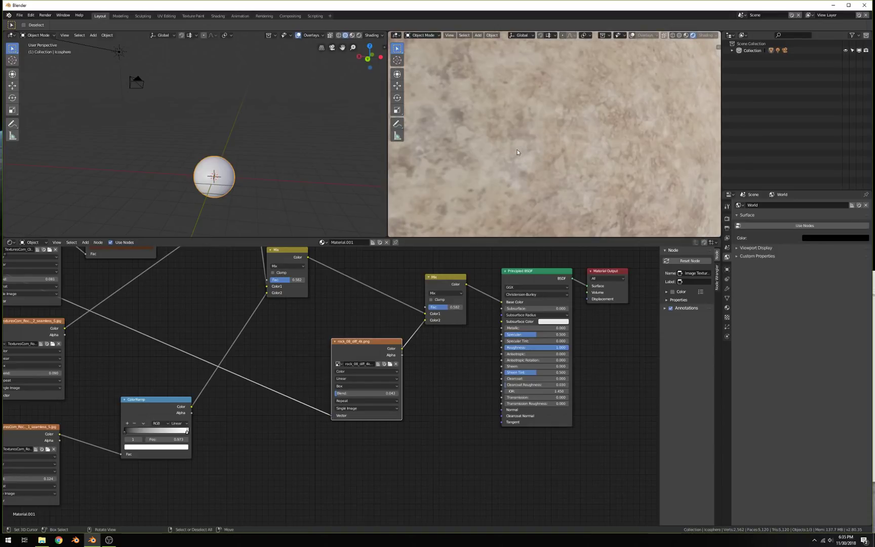
scroll(568, 151, "down", 1)
scroll(567, 150, "down", 1)
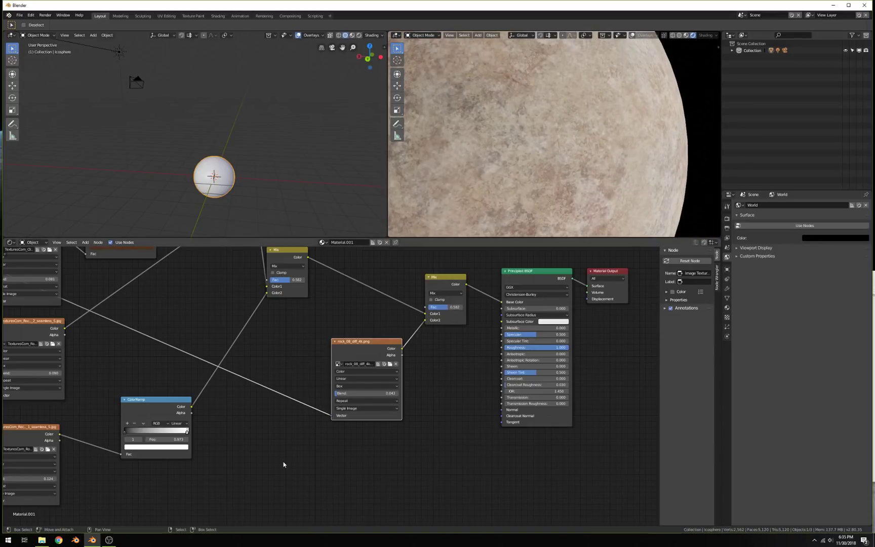
key("shift+a")
mouse_move(284, 462)
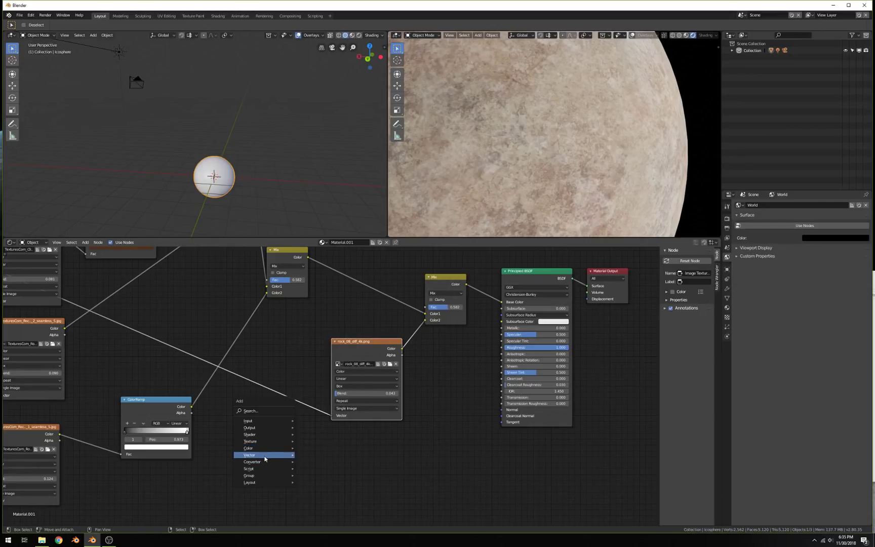
left_click(355, 463)
left_click(307, 376)
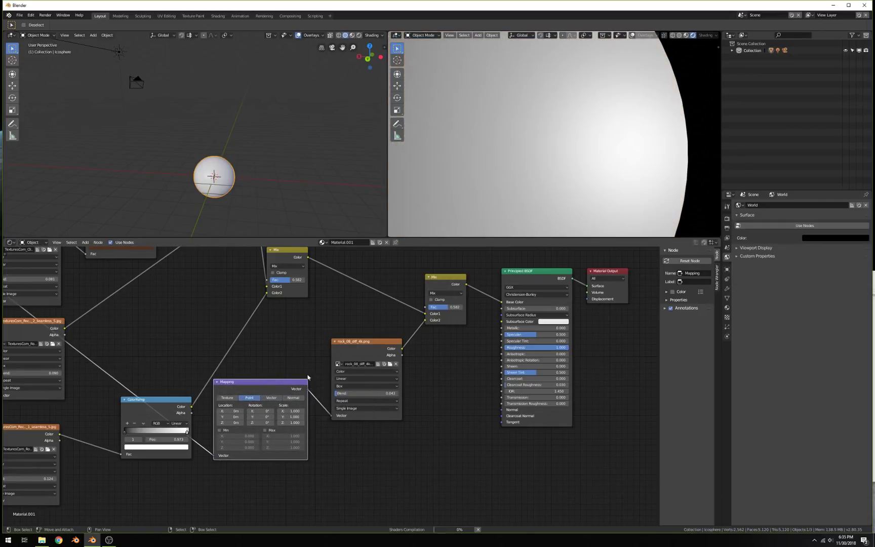
Step: Set the Mapping node's X, Y and Z scale to 6.9 and check the finer texture on the planet
scroll(307, 376, "up", 3)
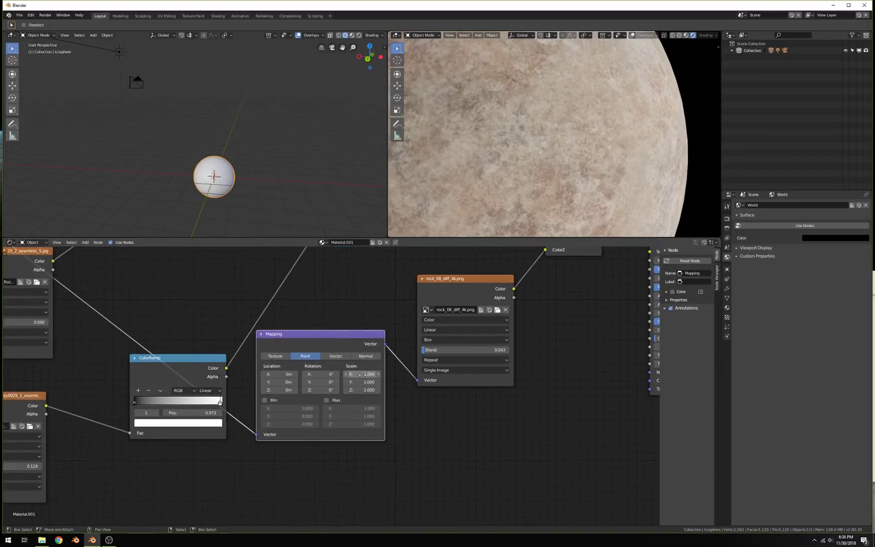
left_click_drag(361, 389, 874, 390)
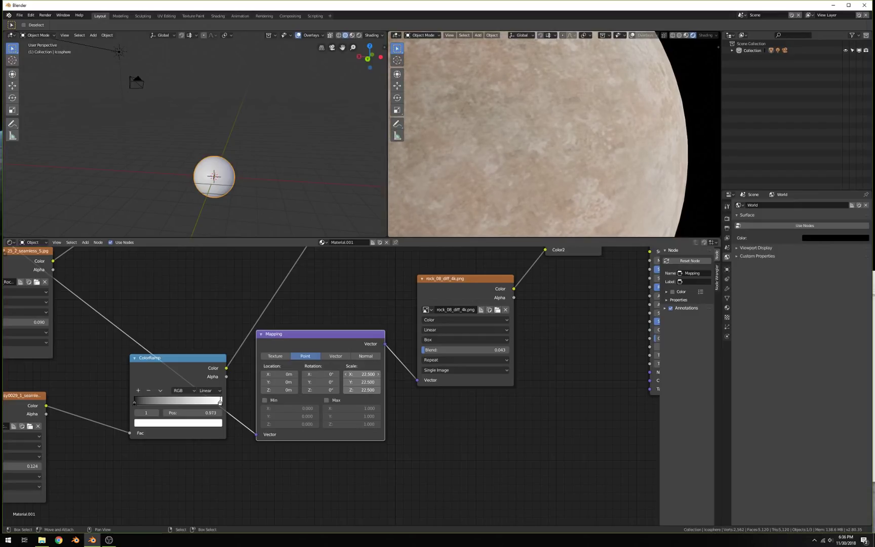
mouse_move(363, 374)
left_mouse_down()
mouse_move(363, 389)
mouse_move(327, 373)
mouse_move(211, 374)
mouse_move(380, 374)
mouse_move(362, 389)
left_mouse_up()
type("11.8")
key("Return")
type("6.1")
key("Return")
type("6.9")
key("Return")
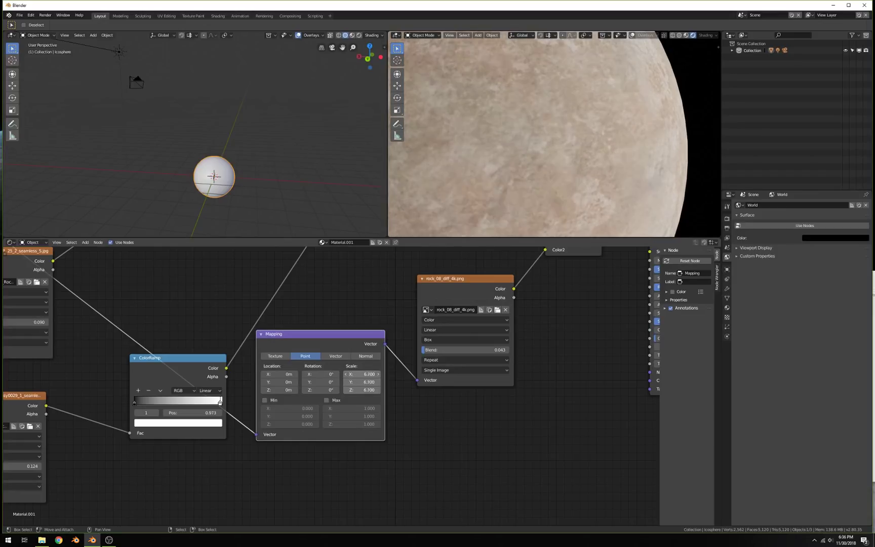
scroll(567, 143, "down", 2)
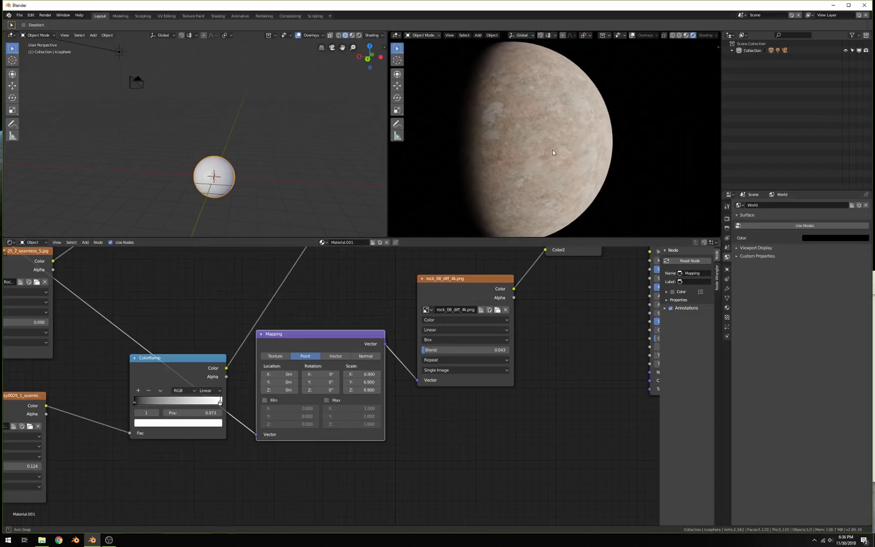
mouse_move(553, 150)
middle_mouse_down()
mouse_move(504, 152)
mouse_move(547, 137)
middle_mouse_up()
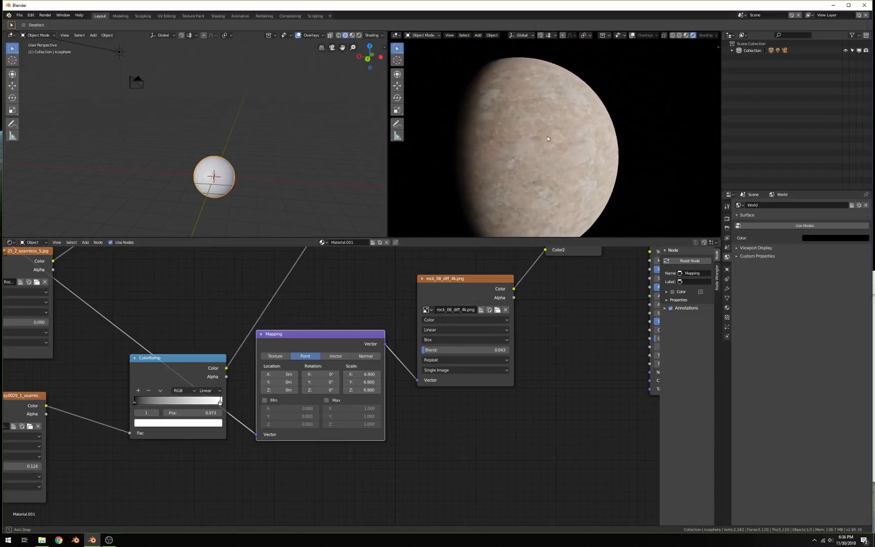
Step: Insert a ColorRamp node between the rock_08_diff_4k texture's Color output and the last Mix node's Color2
middle_click_drag(545, 307, 435, 349)
key("shift+a")
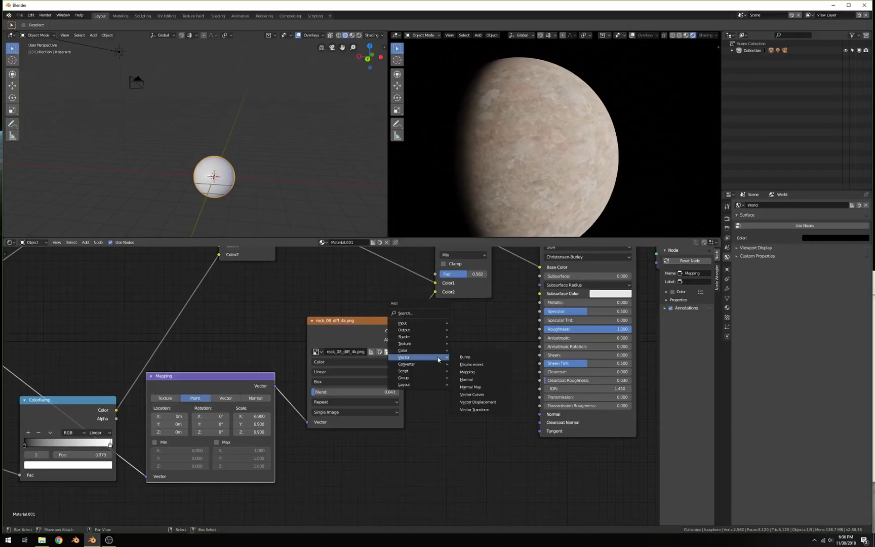
mouse_move(443, 364)
left_click(472, 370)
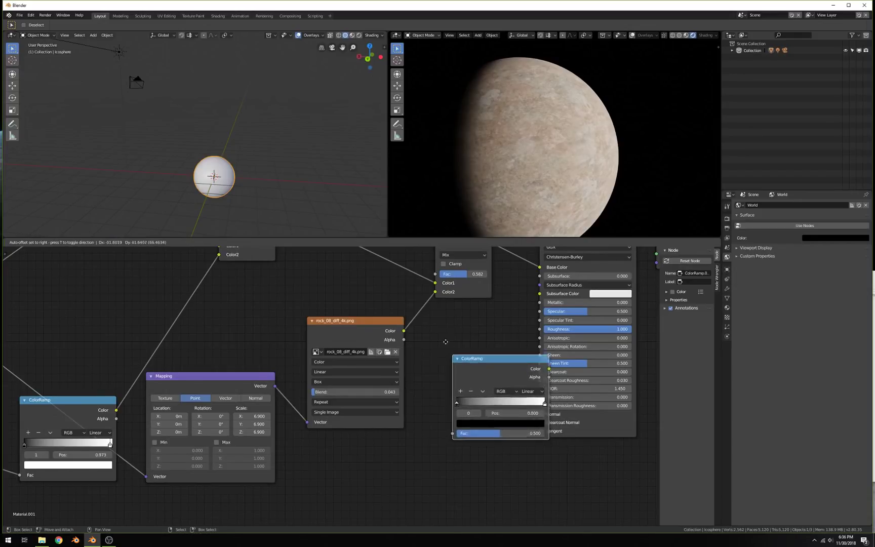
left_click(455, 319)
middle_click_drag(463, 301, 314, 249)
key("Home")
scroll(242, 278, "up", 5)
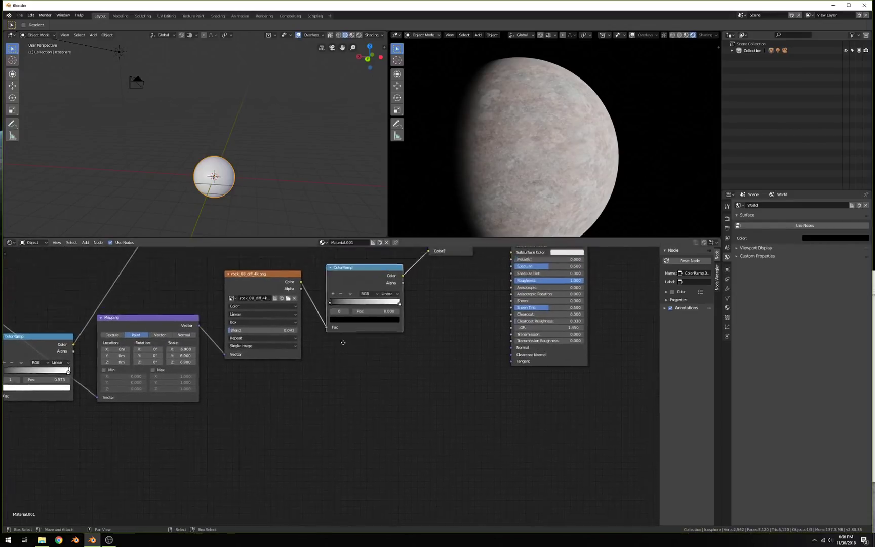
Step: Color the new ColorRamp's first stop pure red and its last stop dark brown (R 0.072, G 0.023, B 0.006), checking the planet
middle_click_drag(343, 343, 324, 429)
left_click(322, 407)
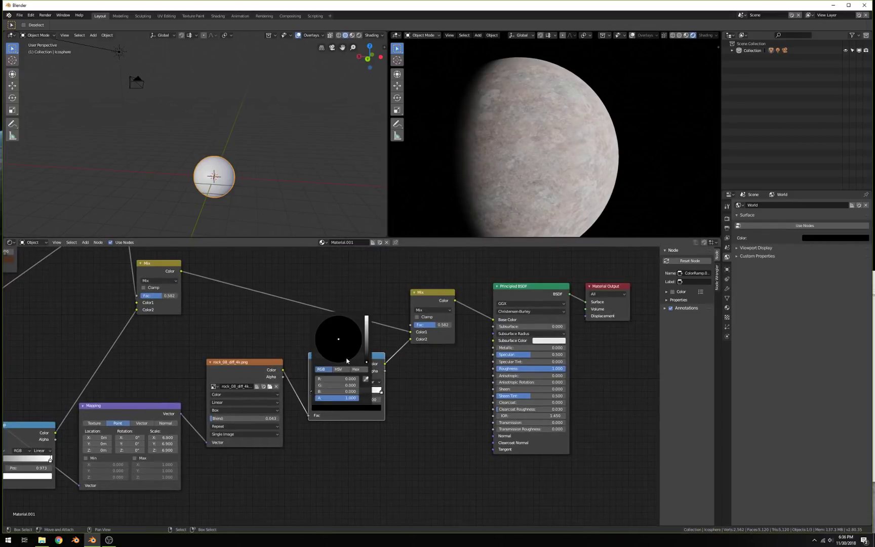
mouse_move(323, 380)
left_mouse_down()
mouse_move(328, 354)
mouse_move(367, 348)
mouse_move(366, 316)
mouse_move(341, 362)
left_mouse_up()
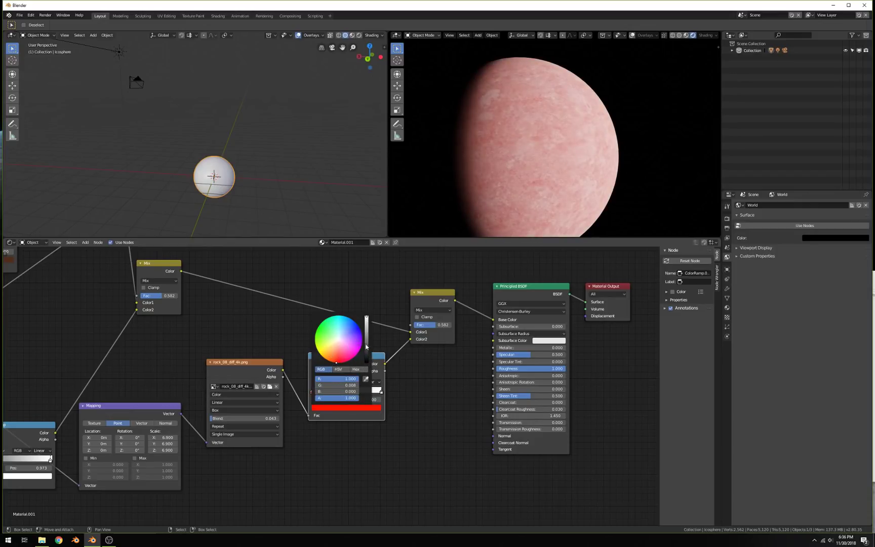
left_click(380, 391)
left_click(372, 408)
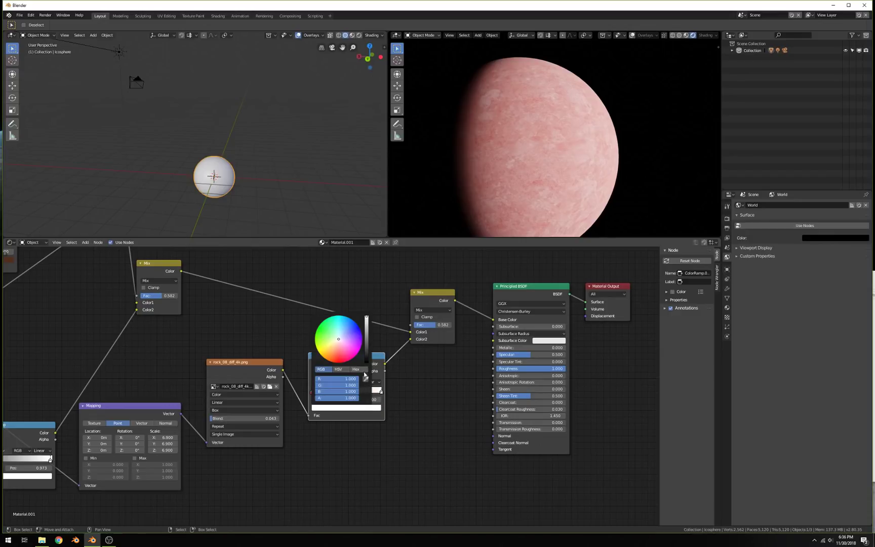
left_click_drag(340, 341, 330, 356)
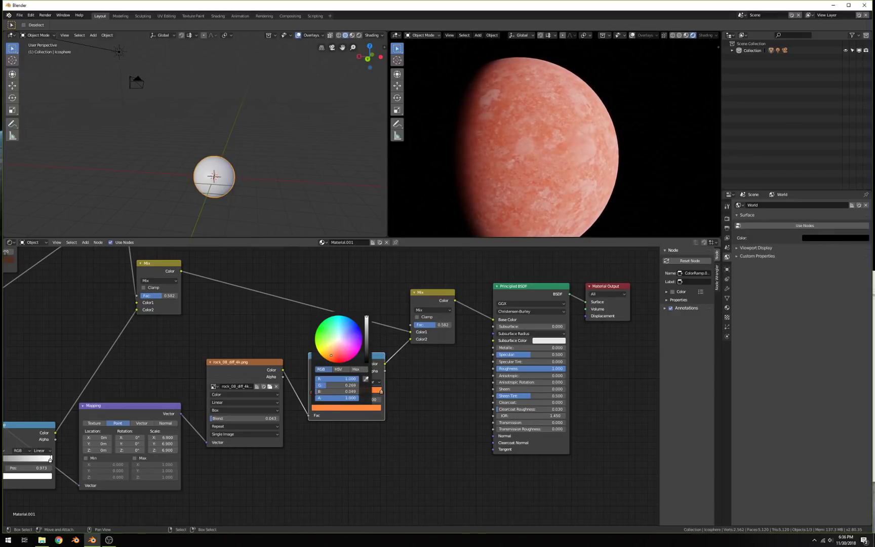
left_click_drag(366, 319, 367, 347)
middle_click_drag(449, 390, 431, 409)
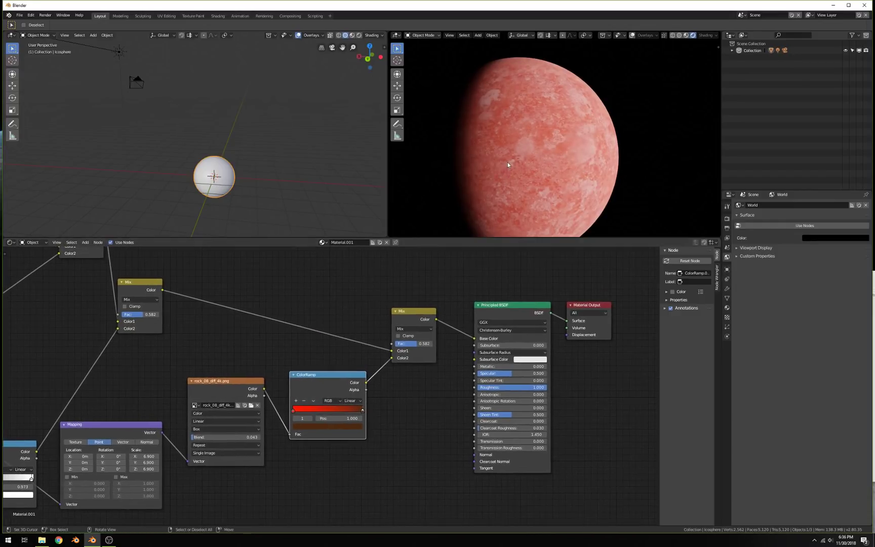
middle_click_drag(509, 164, 489, 184)
Step: Change the rock_08_diff_4k ColorRamp's first stop to a darkened orange at position 0.036
left_click(294, 411)
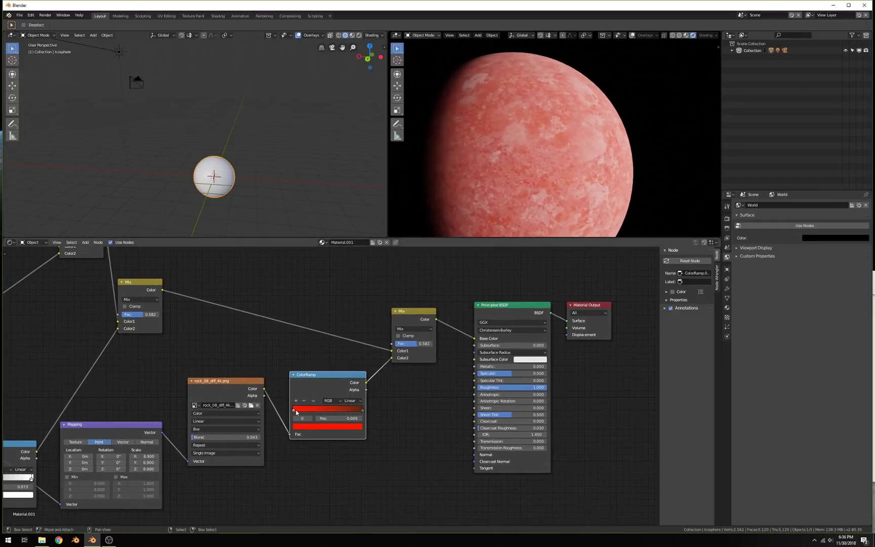
left_click(298, 428)
left_click(309, 377)
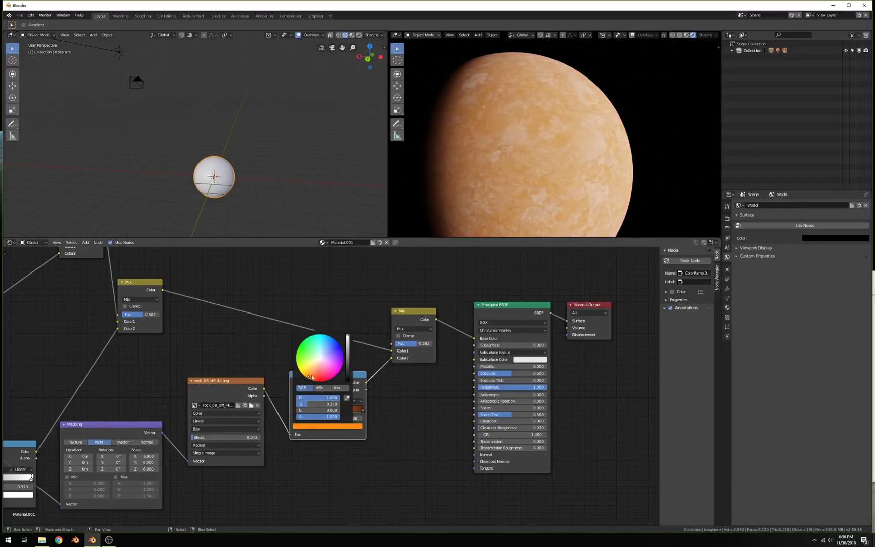
left_click_drag(348, 339, 347, 355)
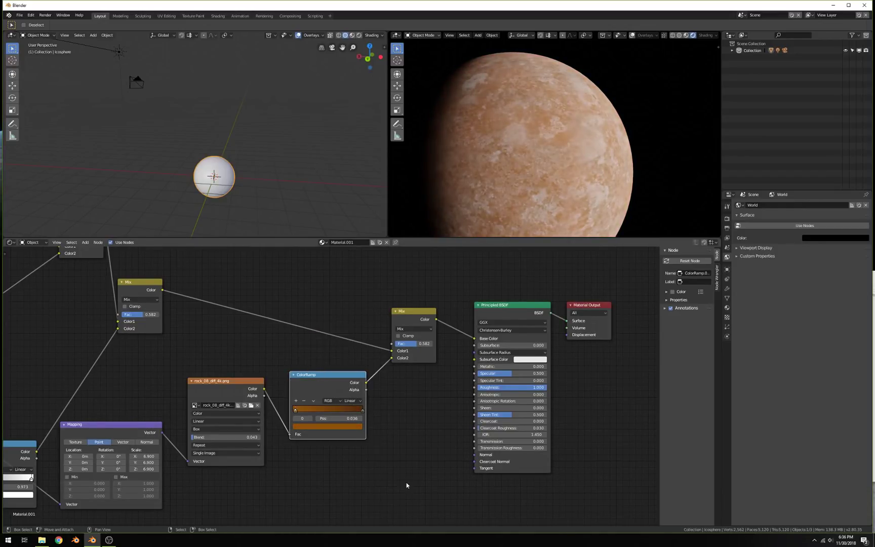
Step: Recolor the same ramp's last stop to dark purple with R 0.074, G 0.010 and B 0.275, trying pink first
scroll(523, 142, "down", 2)
middle_click_drag(523, 136, 518, 156)
left_click(360, 410)
left_click(351, 428)
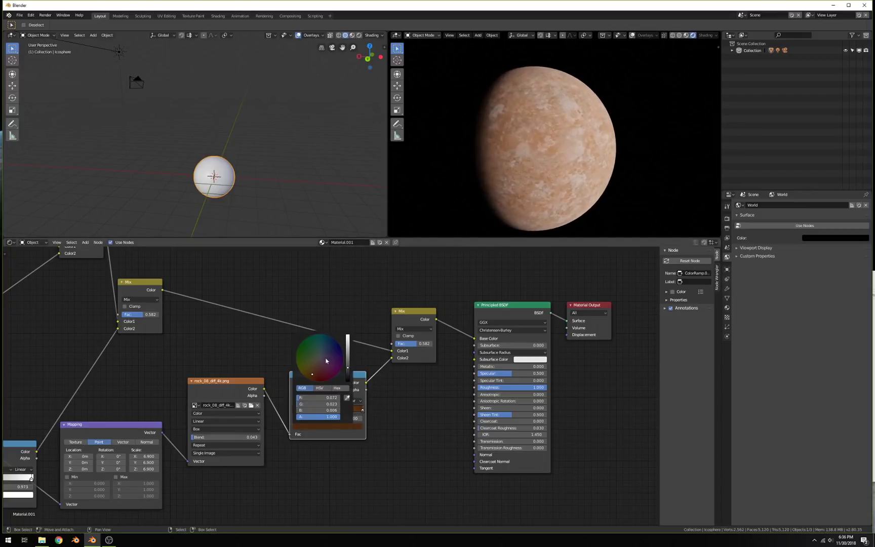
left_click_drag(348, 350, 347, 335)
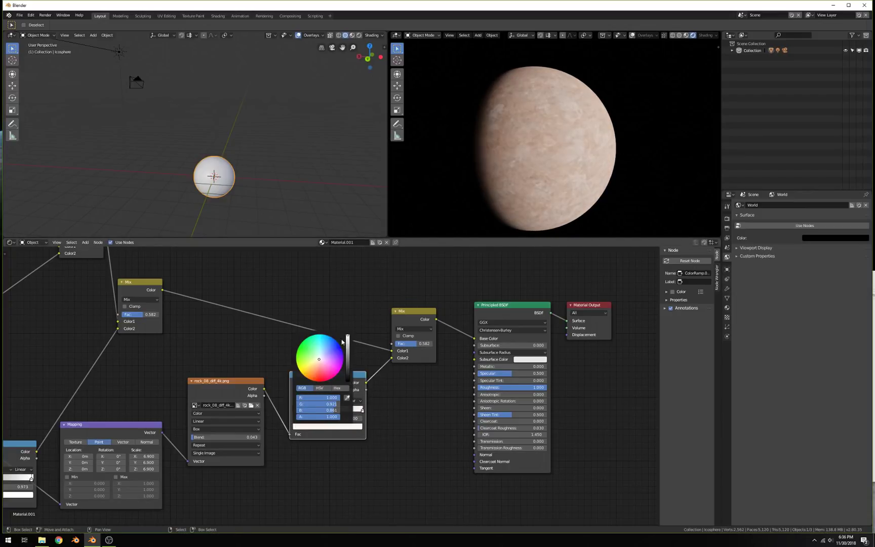
mouse_move(324, 369)
left_mouse_down()
mouse_move(325, 377)
mouse_move(327, 368)
left_mouse_up()
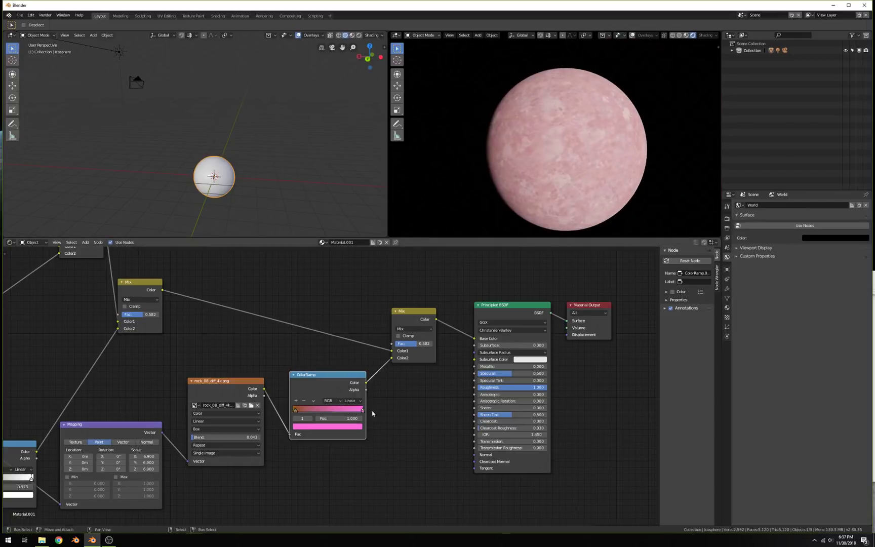
left_click(356, 431)
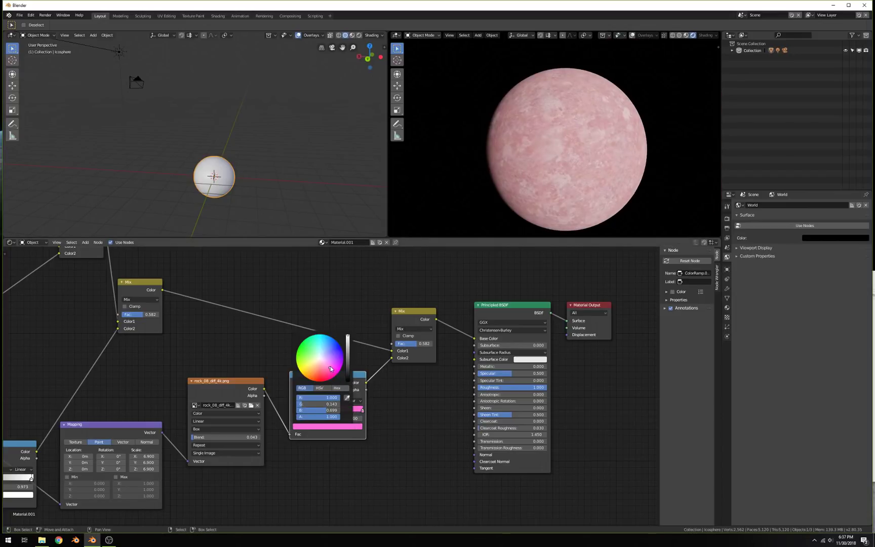
left_click_drag(331, 369, 347, 356)
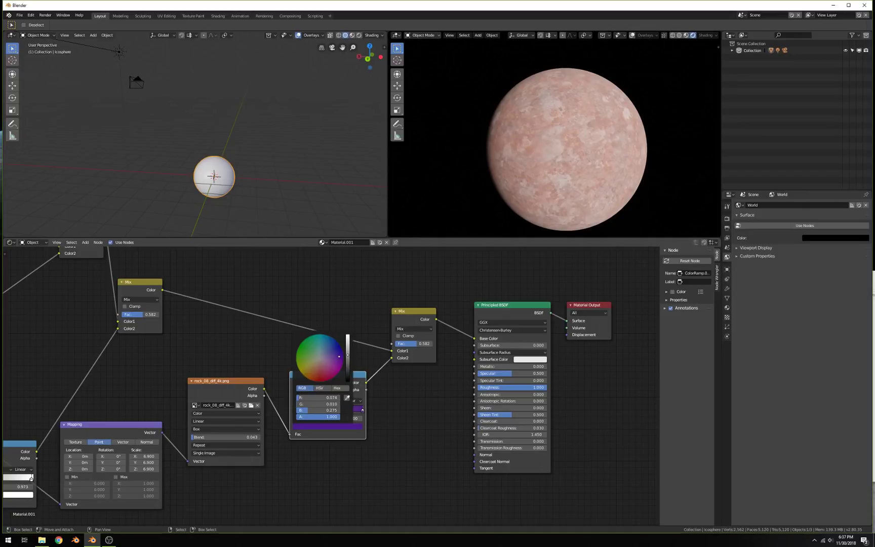
Step: Examine the recolored planet surface close up and from afar at several angles, and review the full node network
scroll(562, 121, "up", 4)
scroll(560, 127, "down", 2)
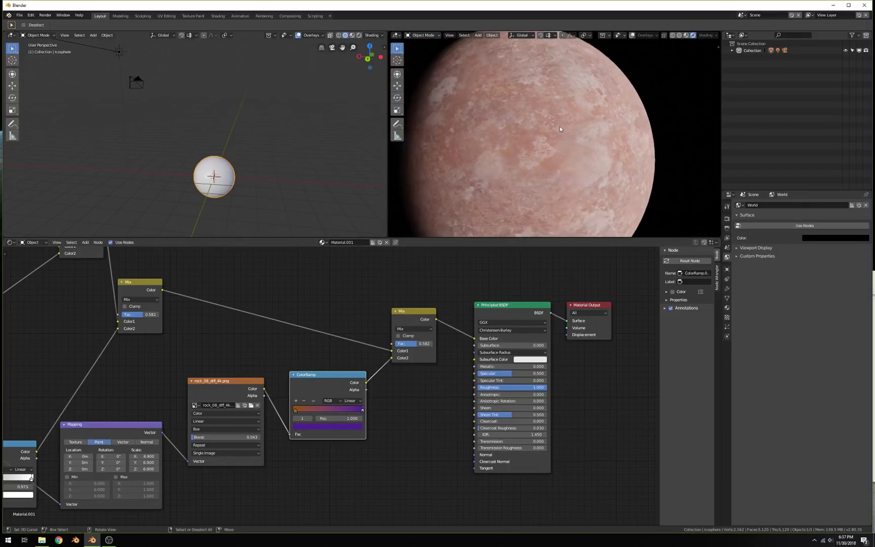
scroll(558, 130, "up", 4)
scroll(558, 131, "down", 5)
scroll(557, 130, "down", 1)
middle_click_drag(558, 129, 496, 146)
scroll(536, 139, "down", 4)
scroll(545, 140, "up", 4)
scroll(546, 143, "up", 1)
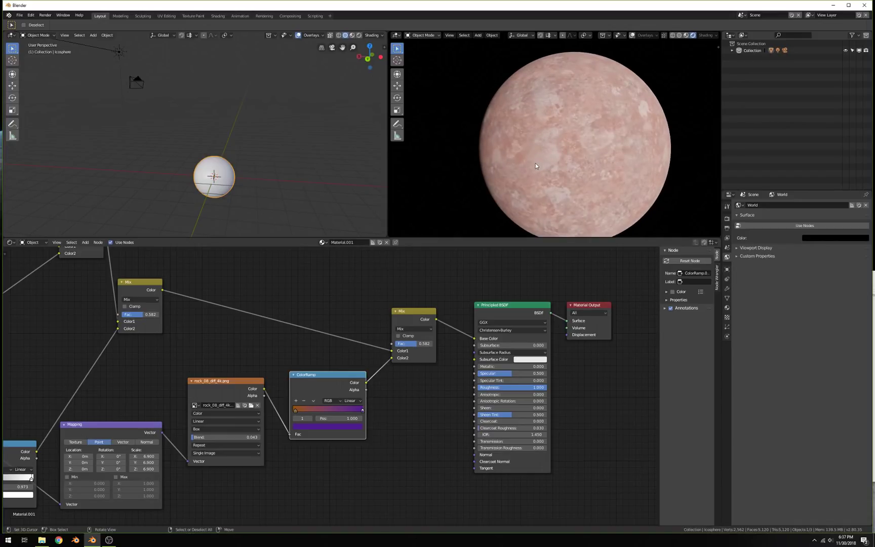
middle_click_drag(107, 375, 337, 369)
scroll(200, 353, "down", 4)
middle_click_drag(501, 298, 423, 339)
scroll(595, 143, "down", 3)
middle_click_drag(595, 143, 639, 141)
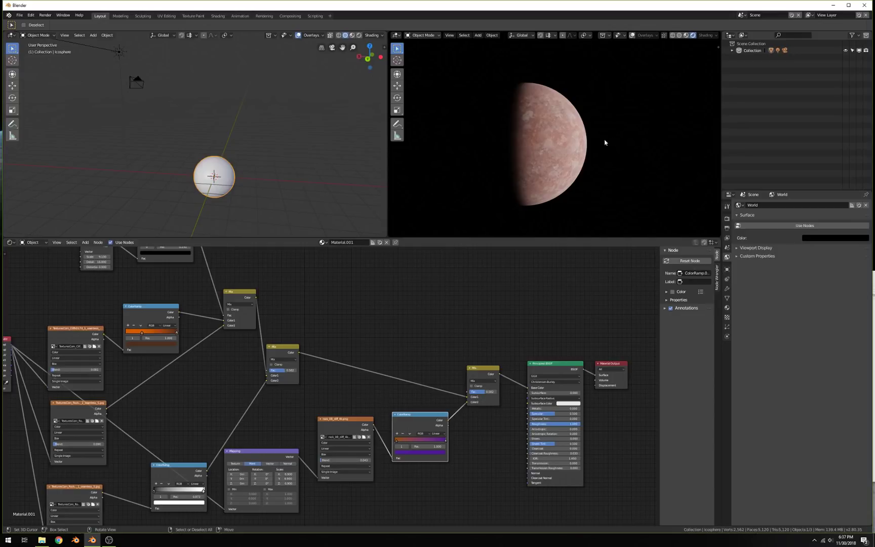
middle_click_drag(604, 143, 631, 144)
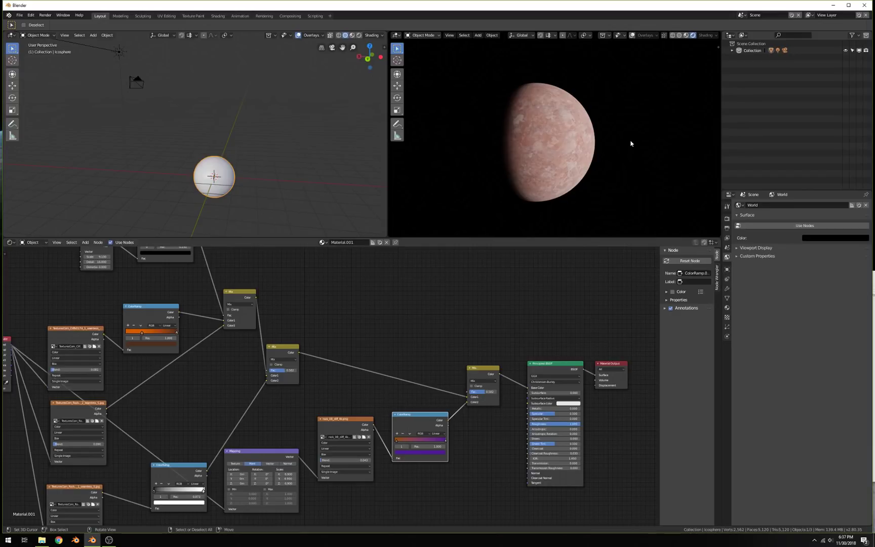
Step: Duplicate the icosphere in place and scale the copy up uniformly to 1.510
middle_click_drag(275, 180, 278, 191)
middle_click_drag(283, 174, 243, 178, "shift")
scroll(307, 133, "up", 5)
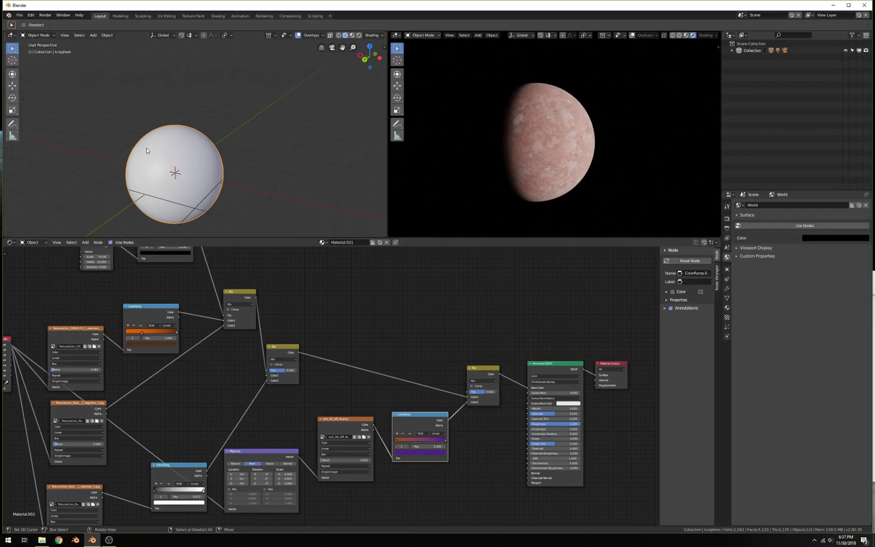
middle_click_drag(147, 151, 168, 137, "shift")
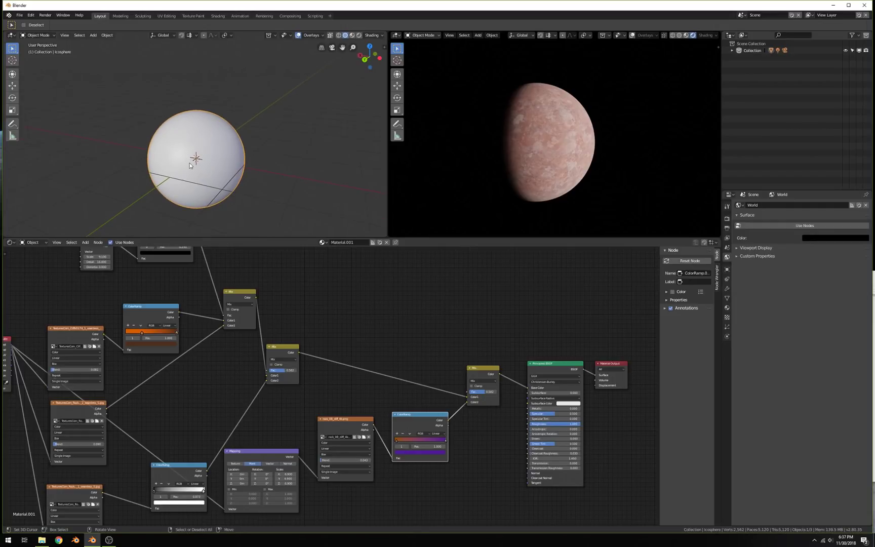
key("shift+d")
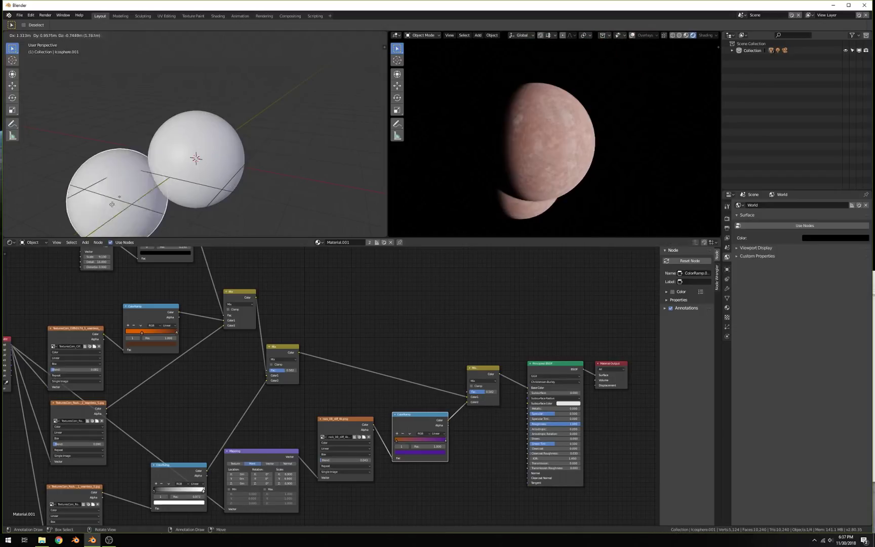
right_click(196, 101)
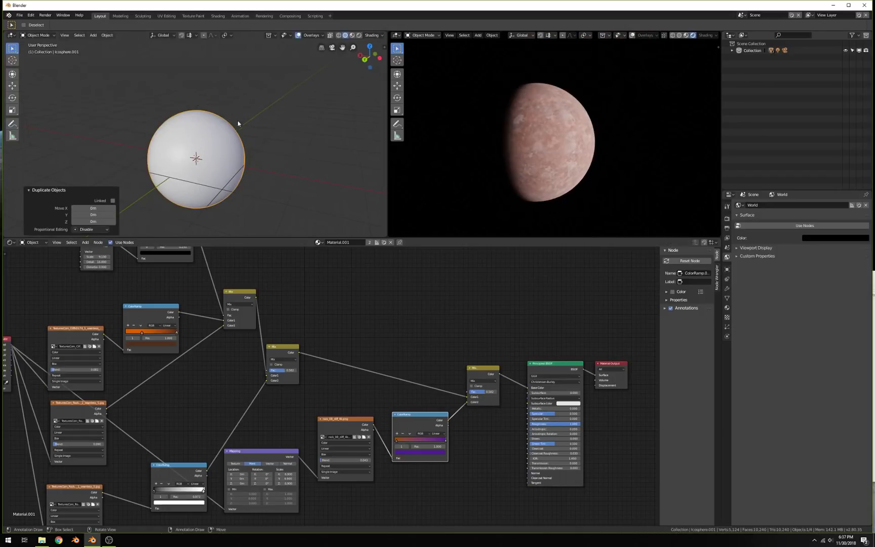
key("s")
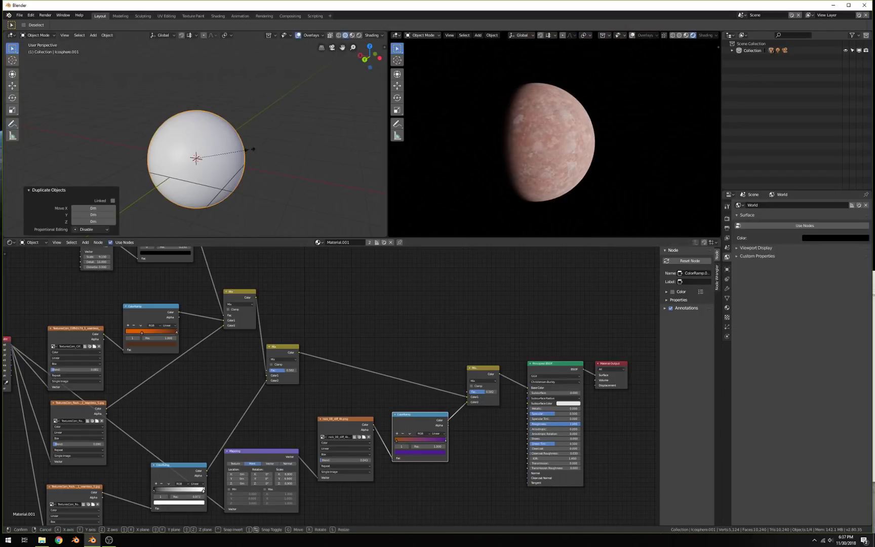
left_click(293, 178)
Step: Remove the shared Material.001 slot from the enlarged sphere and give it a new material
key("Home")
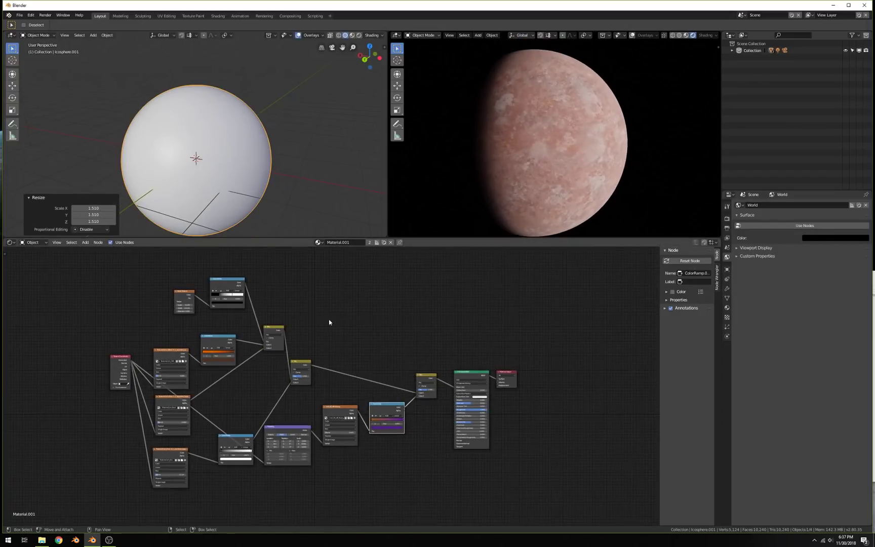
left_click(727, 308)
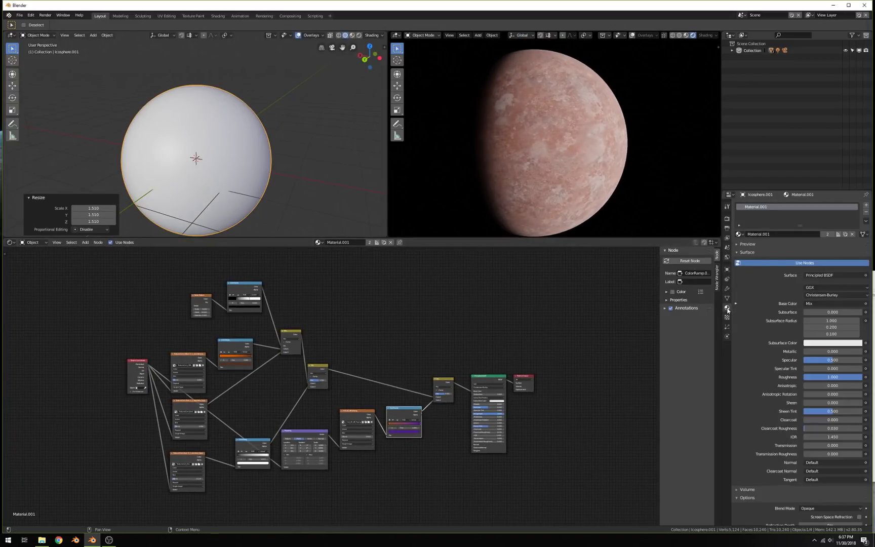
left_click(865, 212)
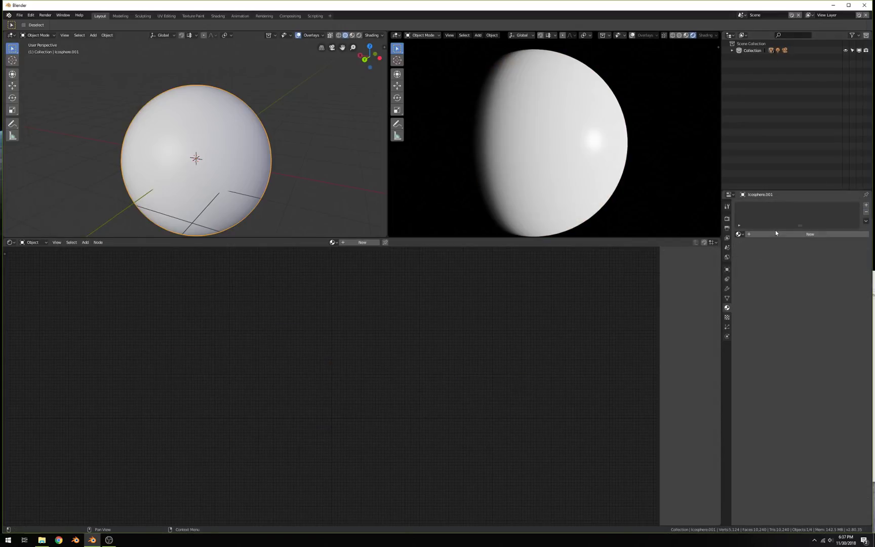
left_click(790, 234)
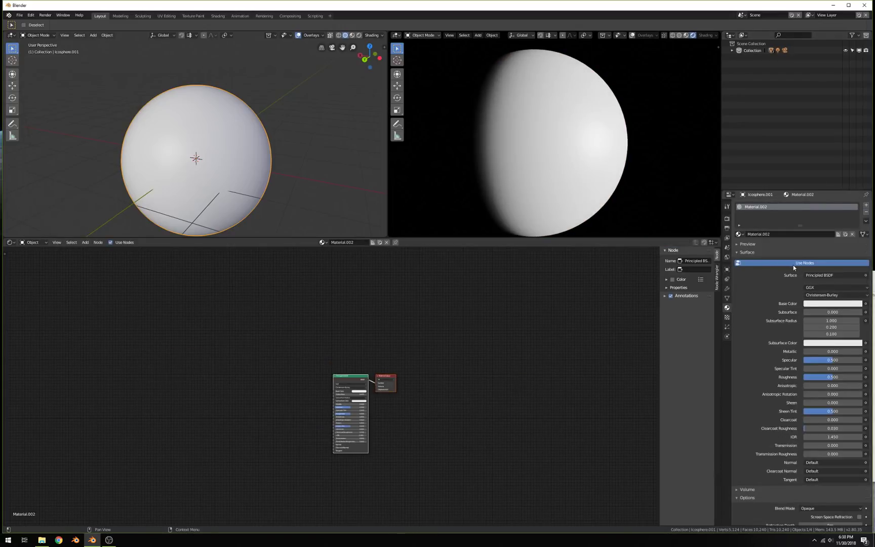
Step: Set the new material's surface to a Mix Shader combining Transparent BSDF and Diffuse BSDF, and move the overlapping Diffuse node clear
left_click(819, 276)
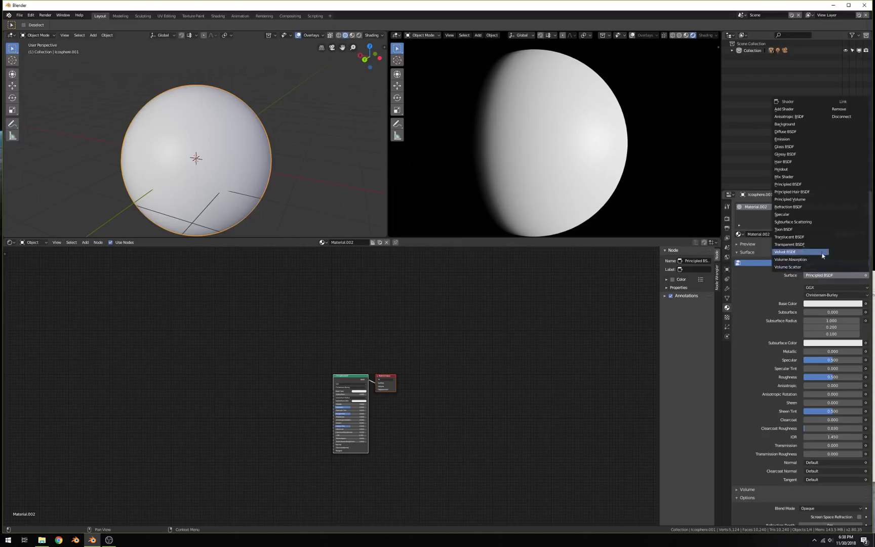
left_click(803, 176)
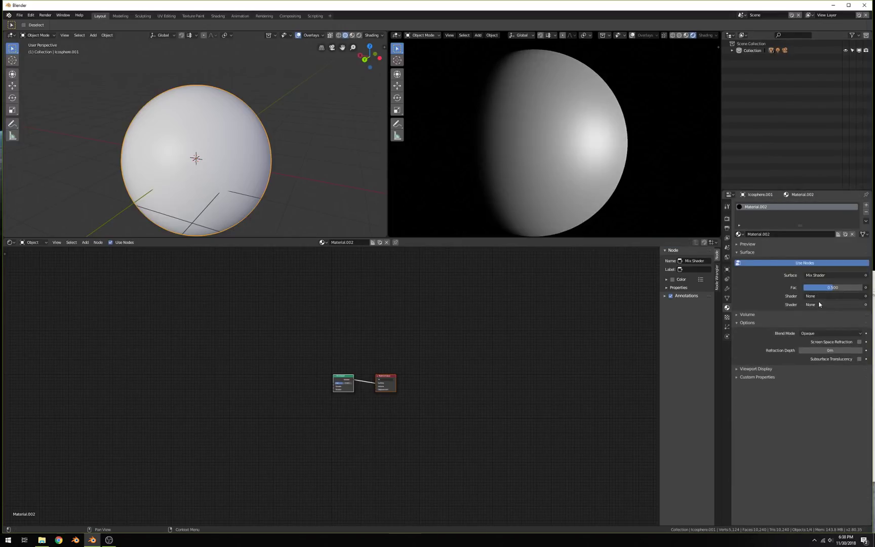
left_click(818, 295)
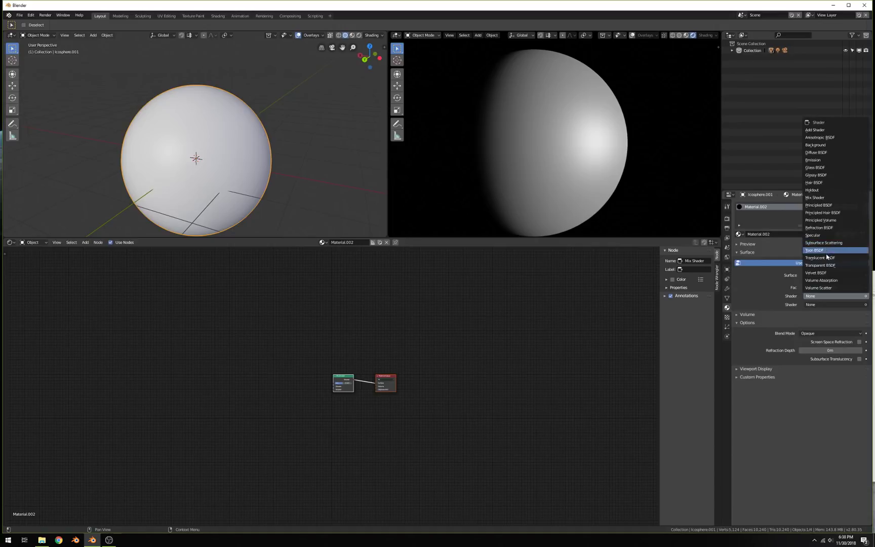
left_click(820, 265)
left_click(814, 314)
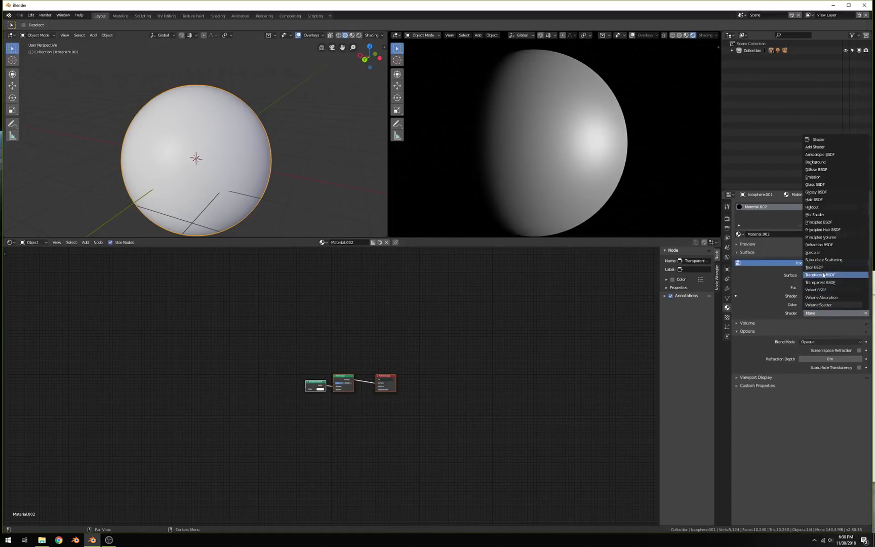
left_click(816, 169)
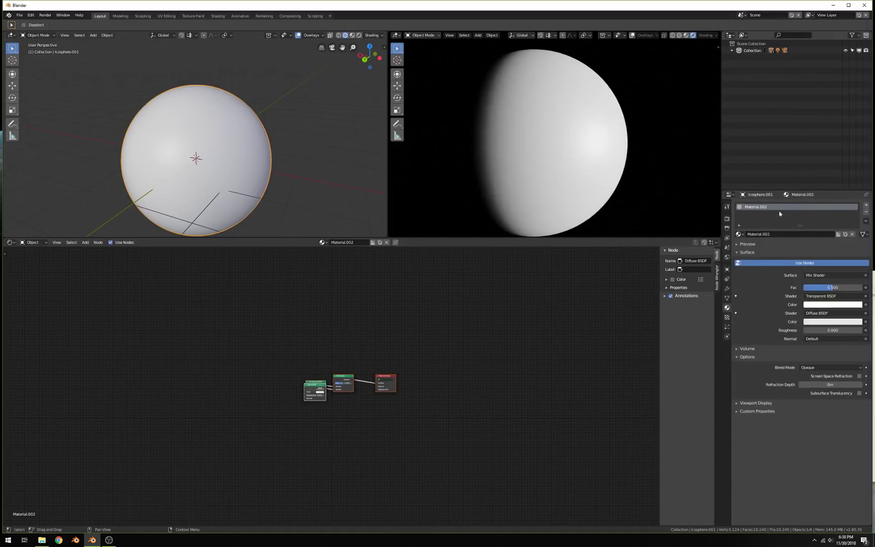
scroll(306, 388, "up", 3)
left_click_drag(306, 387, 307, 405)
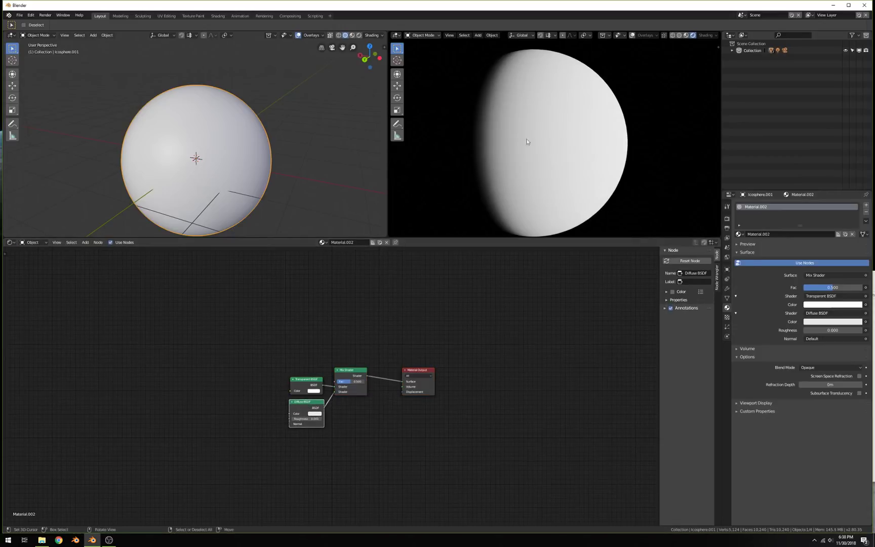
Step: Set the outer sphere material's blend mode to Alpha Hashed
middle_click_drag(526, 142, 516, 160)
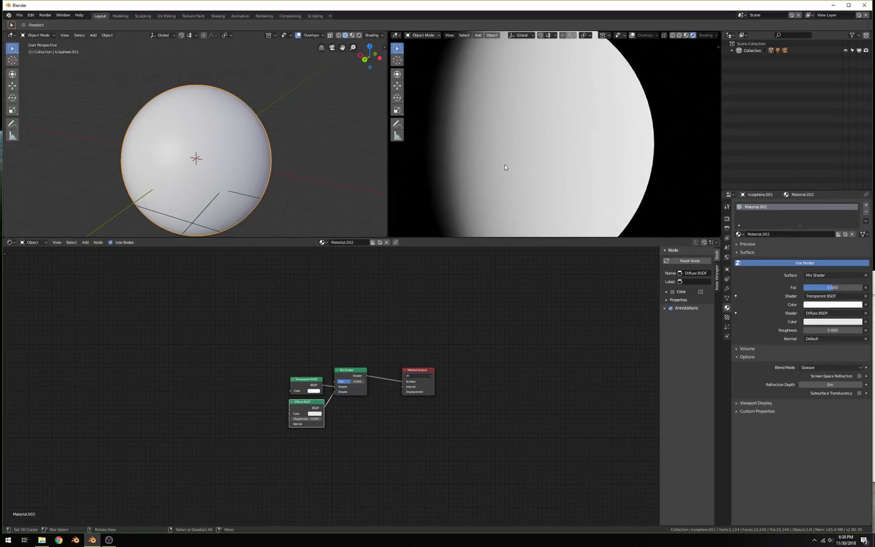
scroll(278, 349, "up", 3)
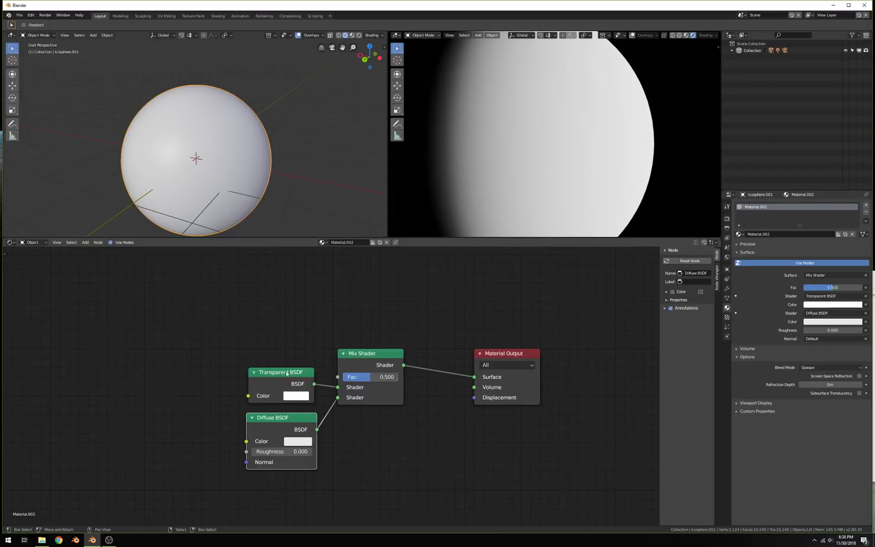
scroll(585, 86, "down", 5)
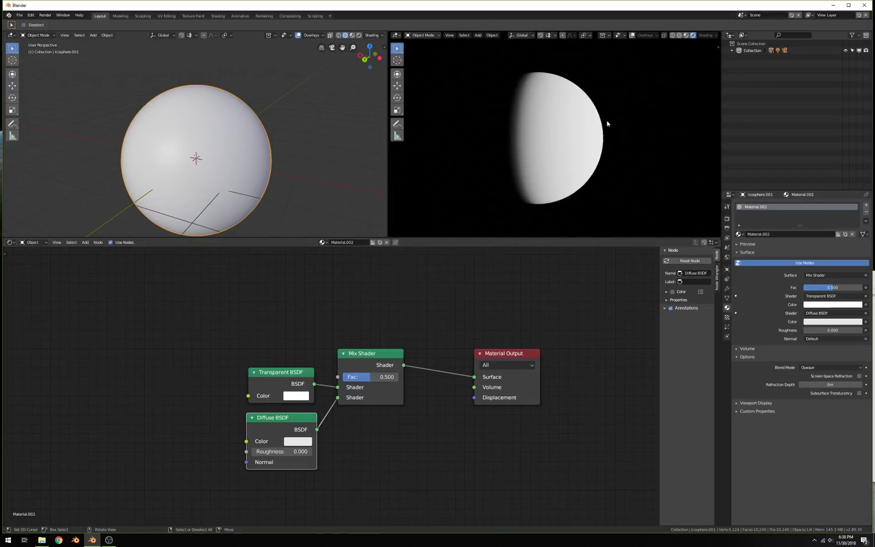
left_click(808, 368)
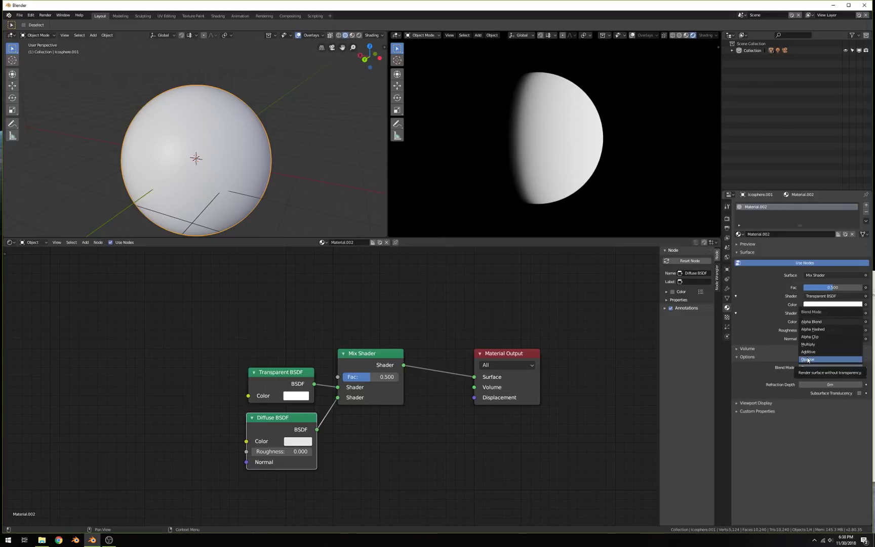
left_click(821, 329)
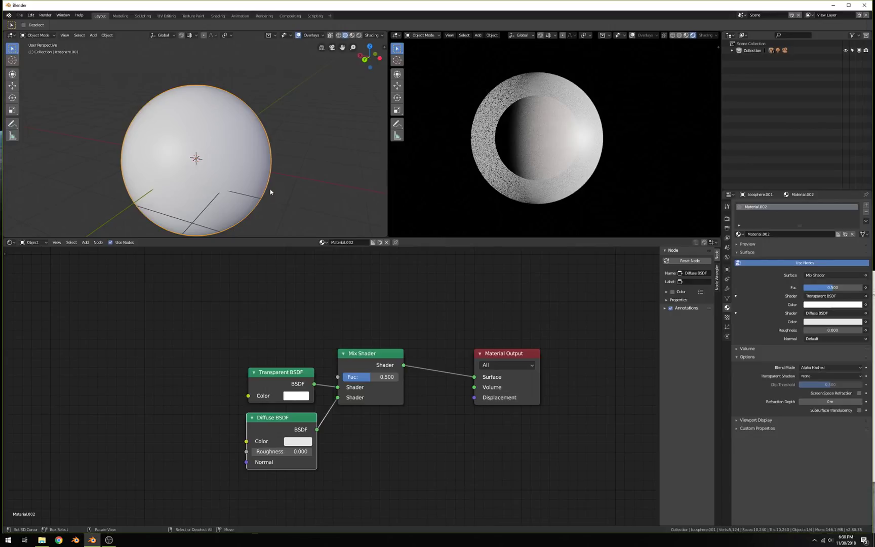
Step: Scale the outer sphere down uniformly by 0.737 so it sits closer around the planet
middle_click_drag(269, 191, 303, 177)
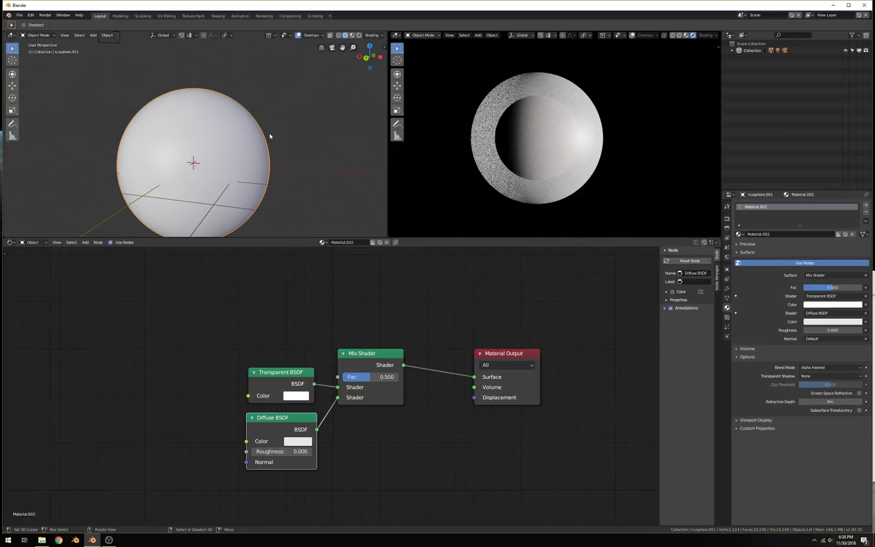
middle_click_drag(542, 121, 609, 141)
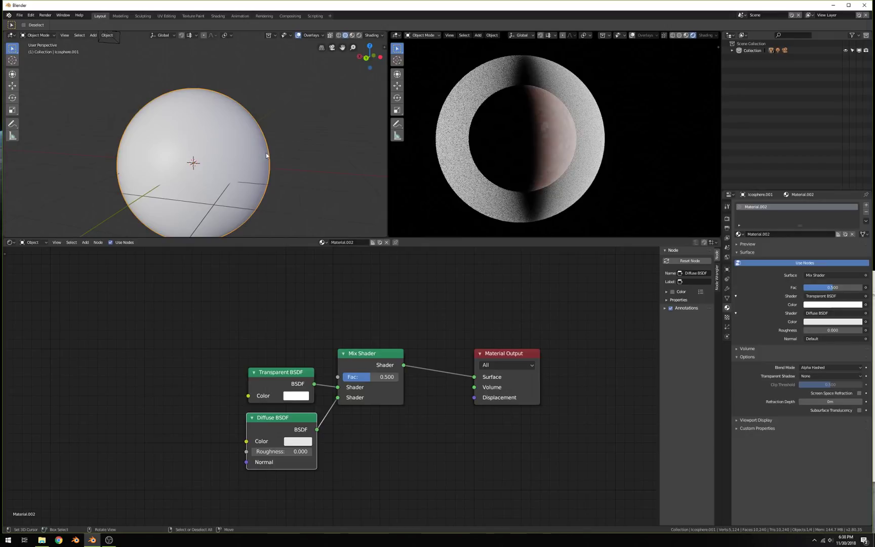
key("s")
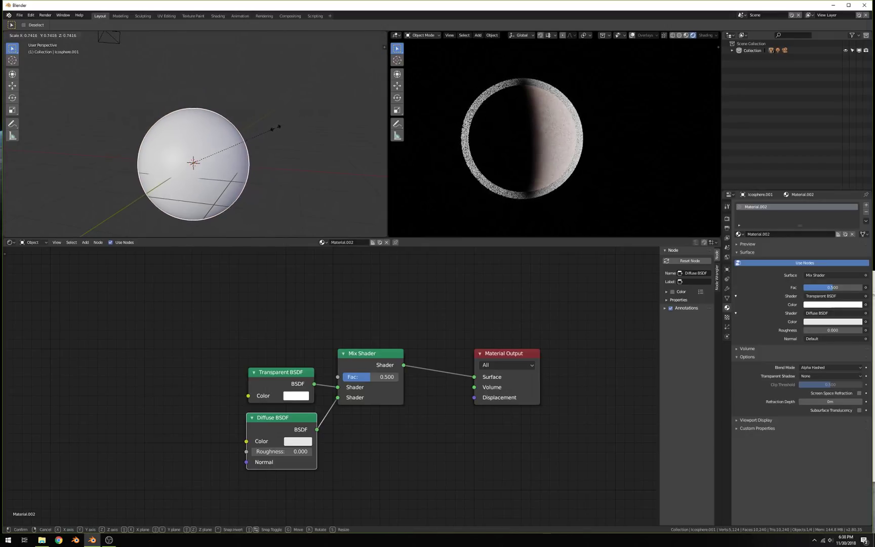
left_click(276, 133)
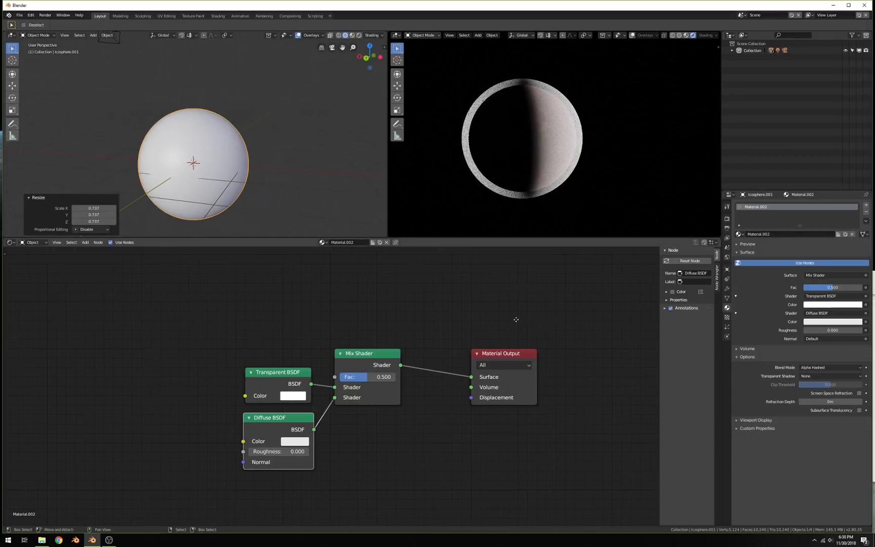
Step: Space out the Transparent and Diffuse nodes, add a Layer Weight node above them, and connect its Fresnel output to the Mix Shader's Fac
scroll(253, 416, "down", 1)
left_click_drag(254, 416, 250, 437)
left_click_drag(260, 378, 255, 391)
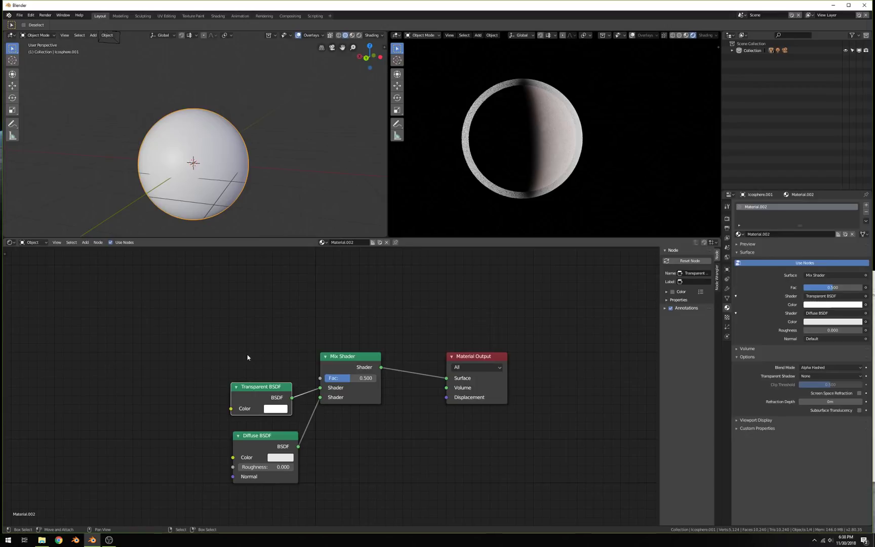
key("shift+a")
mouse_move(244, 332)
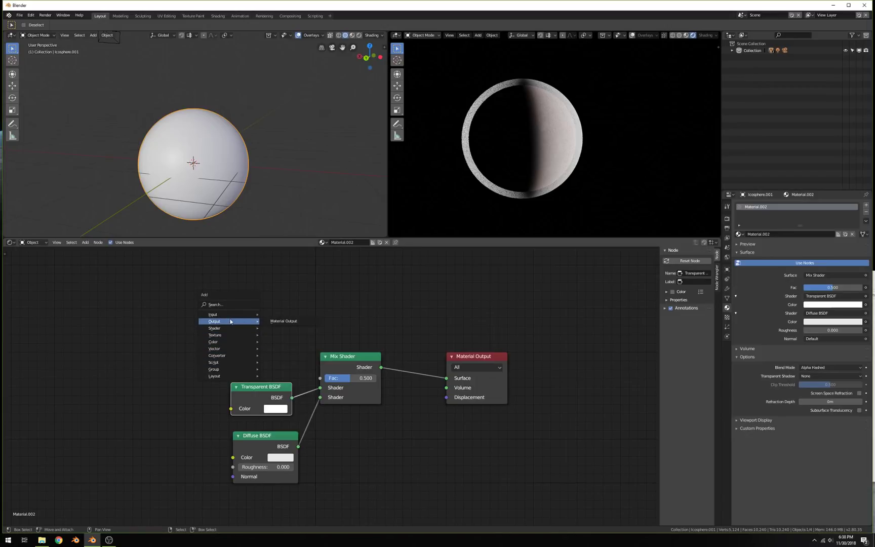
left_click(283, 376)
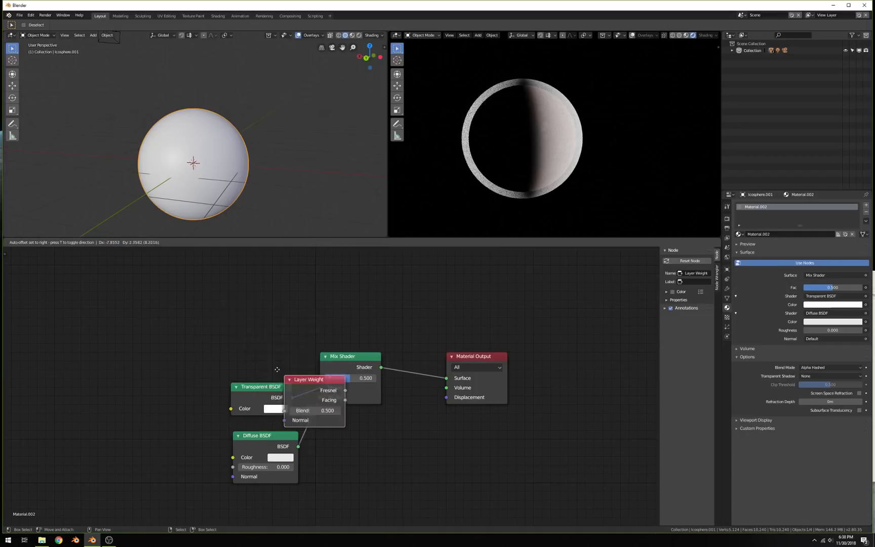
left_click(220, 309)
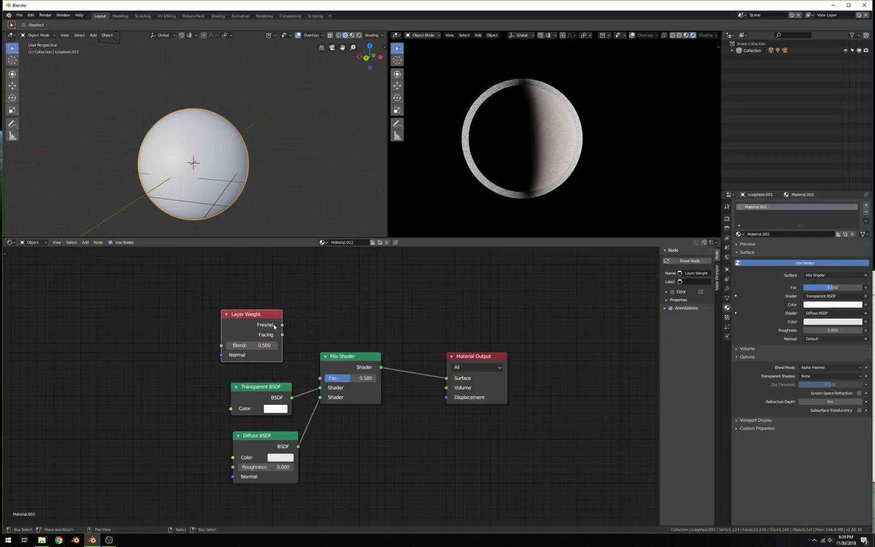
left_click_drag(280, 325, 320, 378)
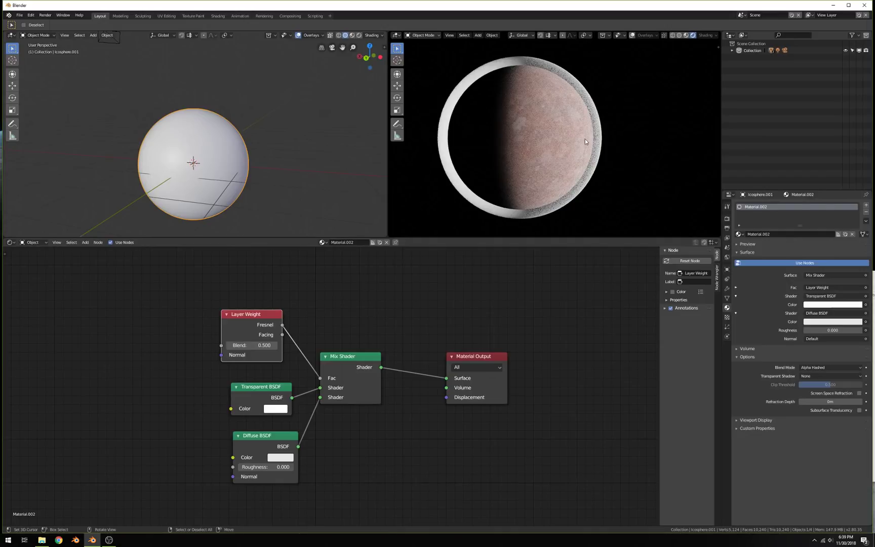
Step: Set the Layer Weight node's Blend to 0.200
left_click(228, 346)
left_click(229, 345)
left_click(228, 345)
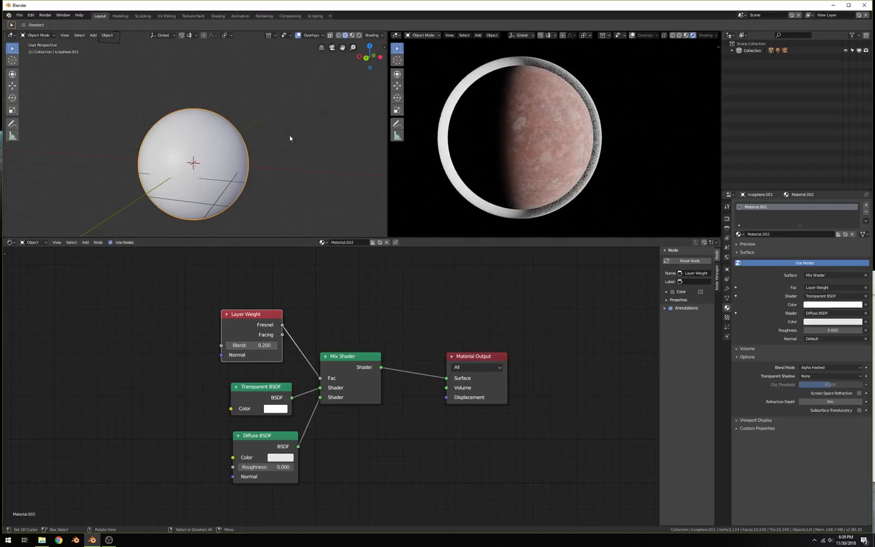
Step: Scale the outer sphere down uniformly by 0.900 so it fits tightly around the planet
middle_click_drag(290, 139, 320, 117)
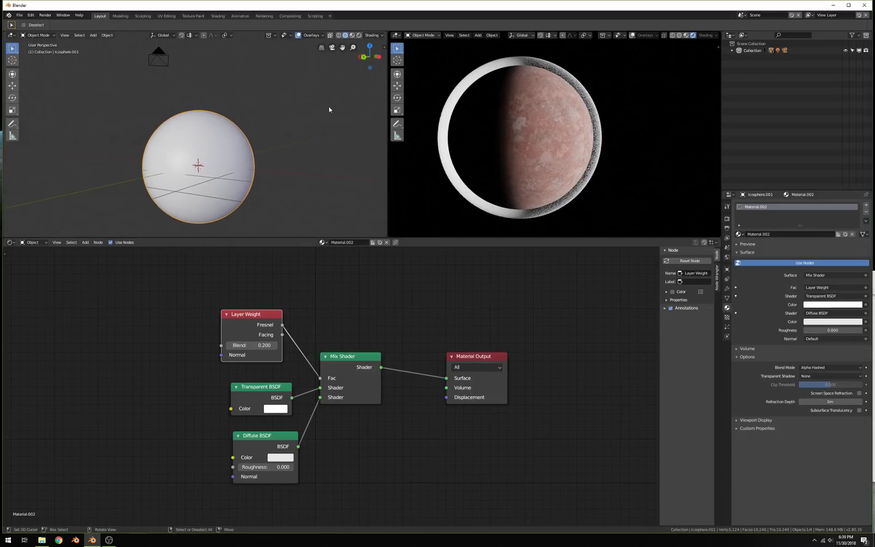
key("s")
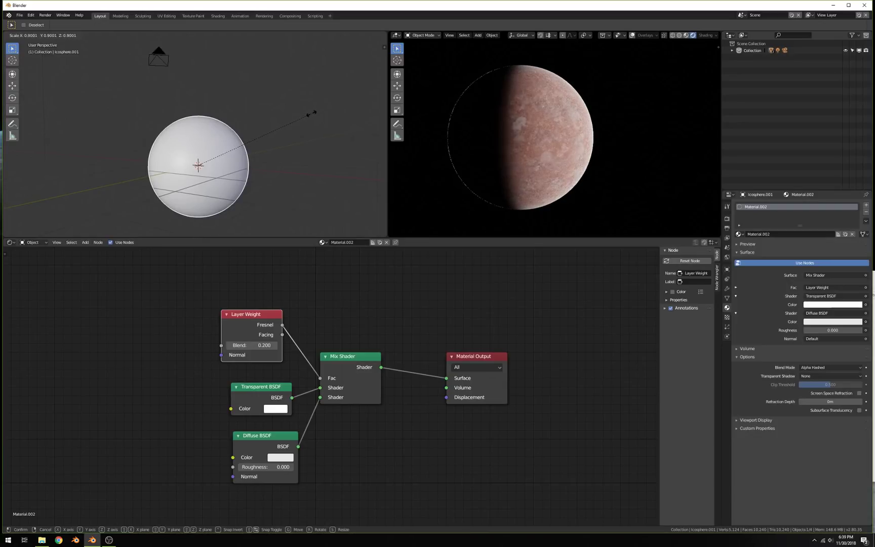
left_click(311, 114)
Step: Inspect the sphere's thin rim in the rendered view and fine-tune the outer sphere's size with a uniform scale of 0.999
mouse_move(501, 132)
middle_mouse_down("shift")
mouse_move(580, 117)
mouse_move(499, 121)
middle_mouse_up("shift")
scroll(249, 155, "up", 4)
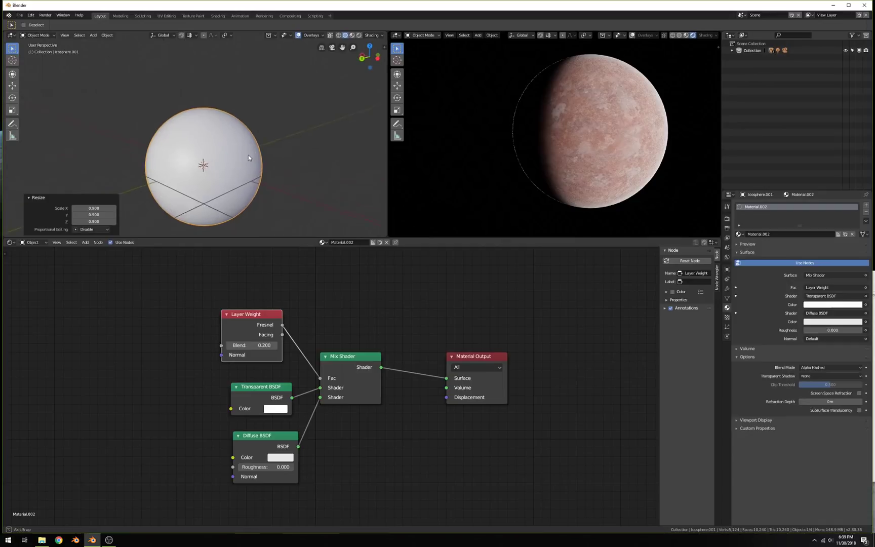
middle_click_drag(264, 156, 292, 113, "shift")
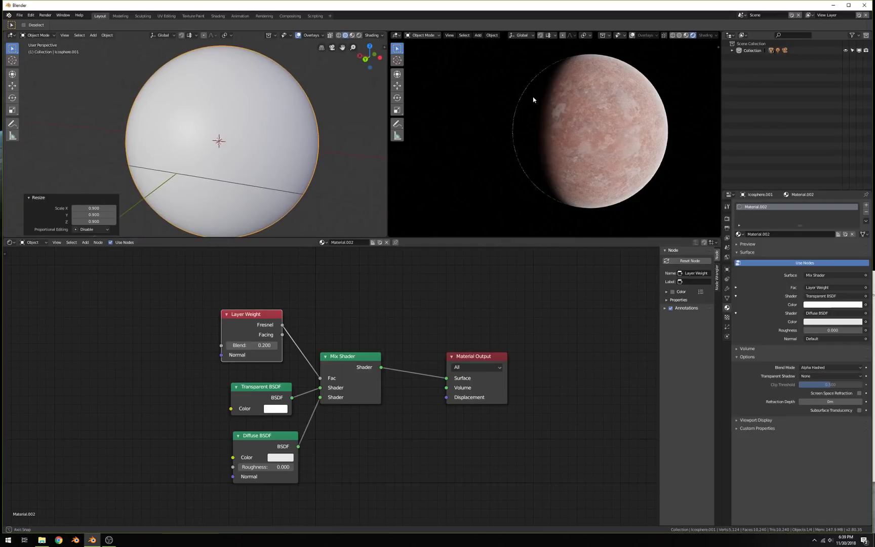
middle_click_drag(533, 98, 517, 129)
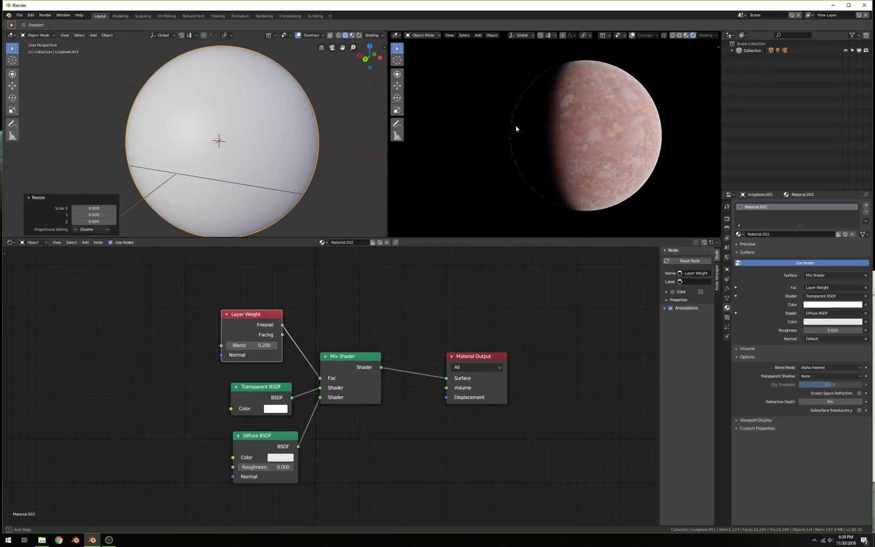
middle_click_drag(257, 135, 224, 162, "shift")
key("s")
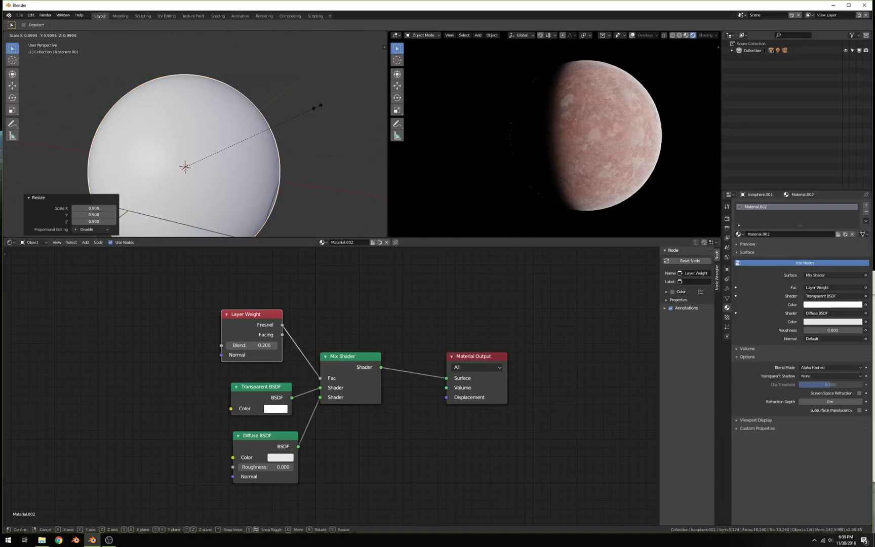
left_click(318, 107)
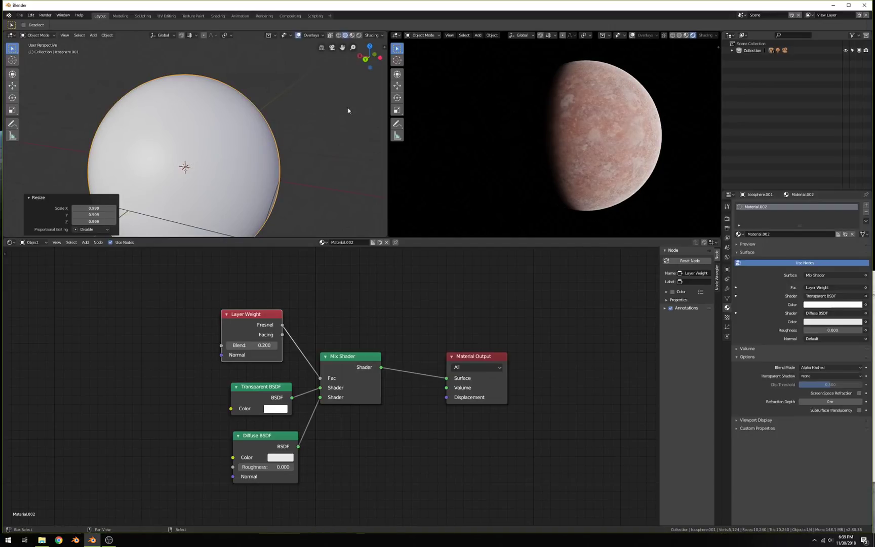
Step: Set the Eevee viewport samples to 100 in the render sampling settings
scroll(506, 134, "up", 3)
scroll(509, 136, "down", 5)
middle_click_drag(550, 130, 532, 135)
scroll(559, 144, "up", 3)
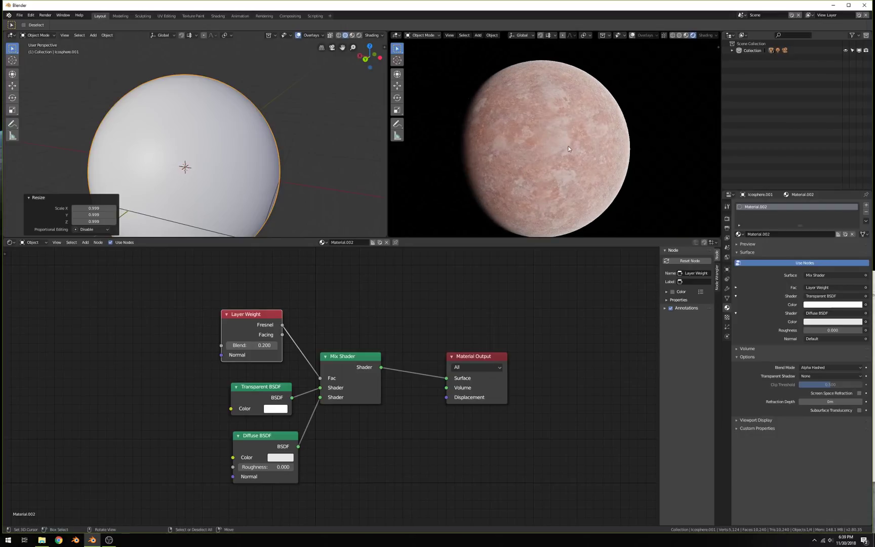
left_click(727, 219)
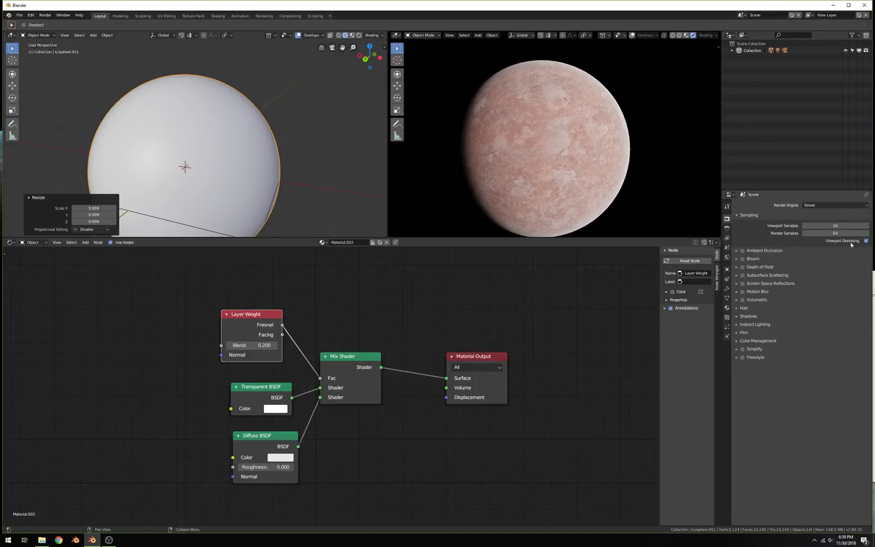
left_click(851, 226)
key("Return")
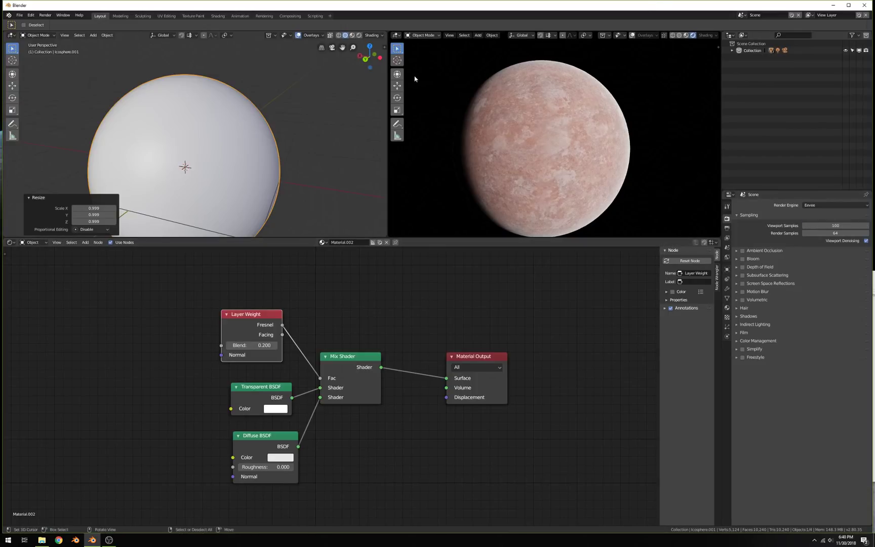
Step: Change the Diffuse BSDF color of the outer sphere's material to light blue
middle_click_drag(541, 86, 567, 109)
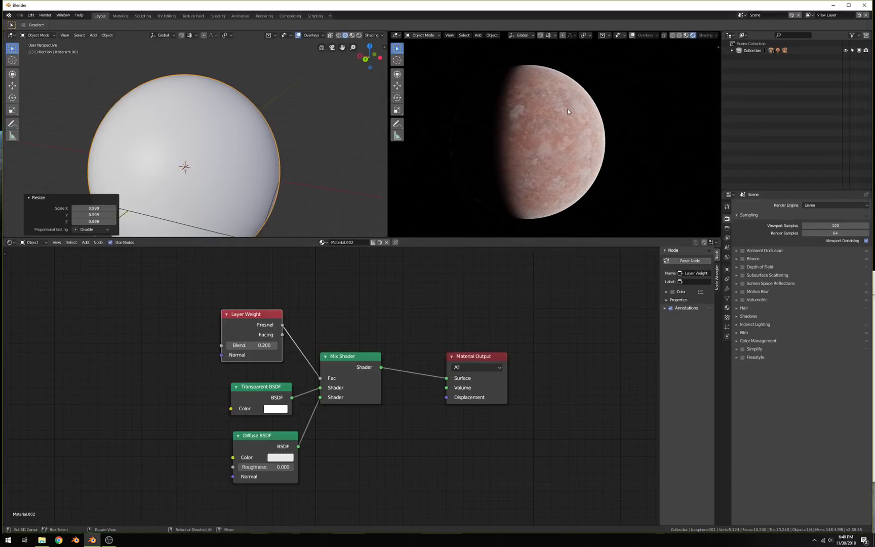
middle_click_drag(144, 347, 203, 314)
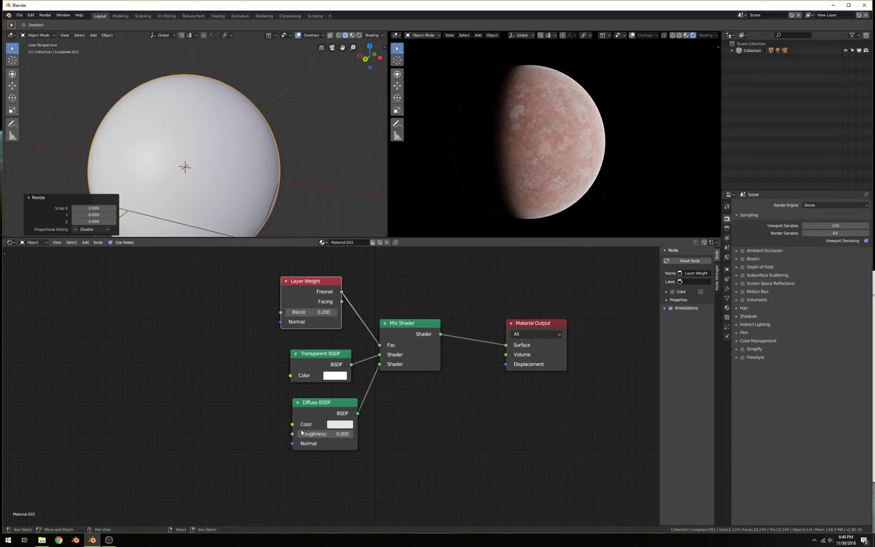
left_click(340, 424)
left_click_drag(365, 331, 371, 313)
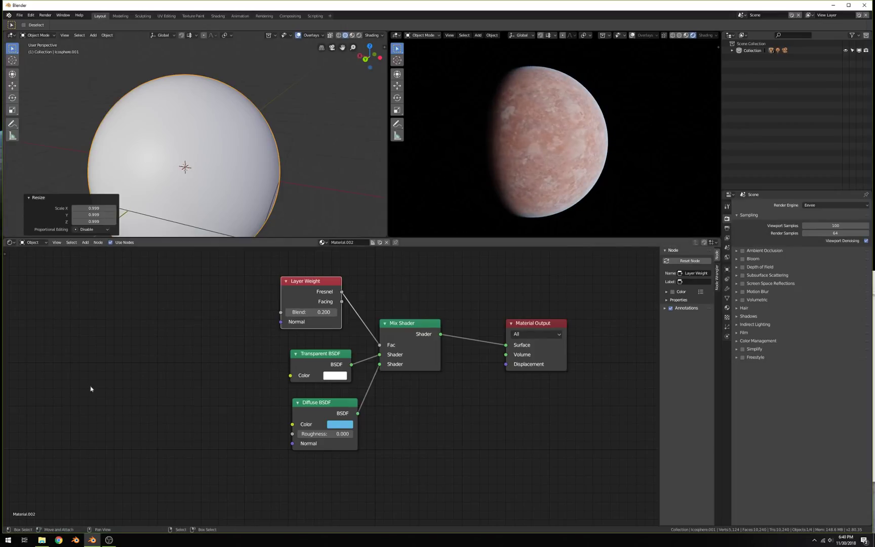
Step: Open Red.png from the Rock_Tex_Planet folder, compare it with the rendered planet, then close the image and move the folder window away
left_click(41, 540)
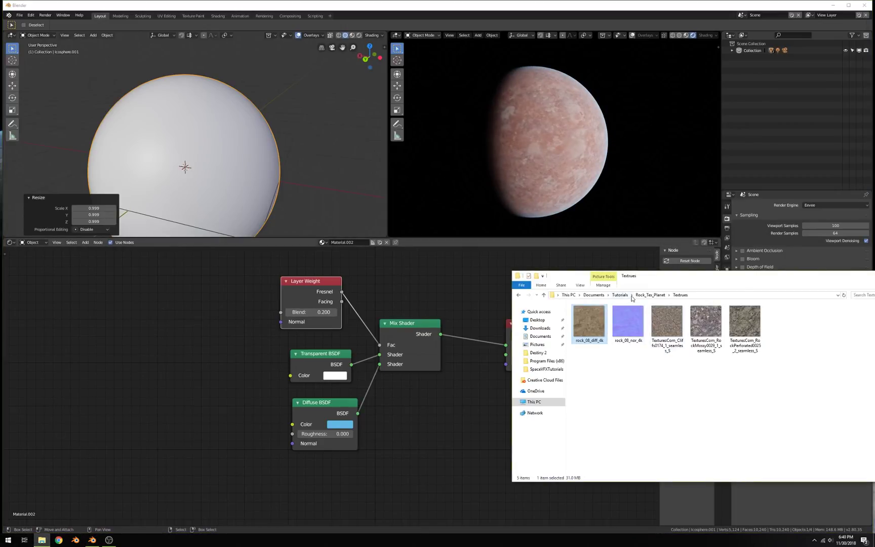
left_click(650, 294)
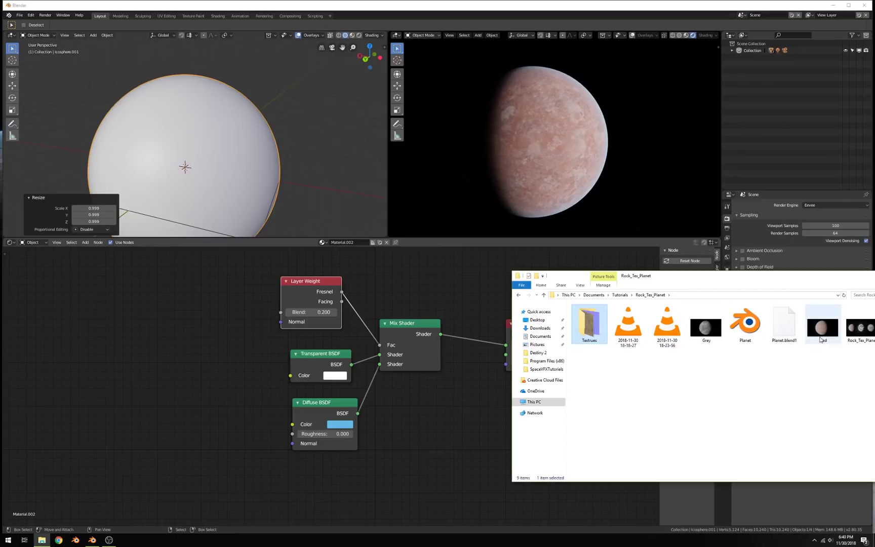
double_click(822, 329)
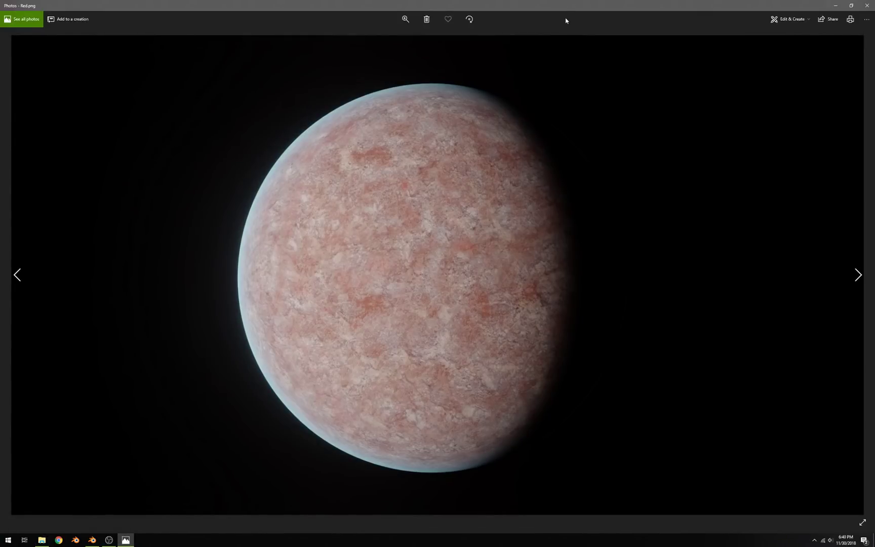
left_click_drag(566, 20, 575, 211)
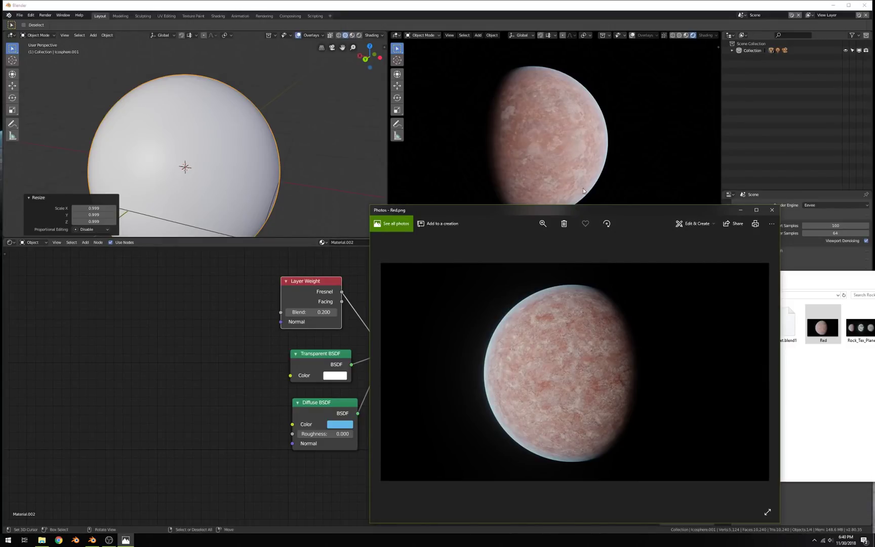
left_click(771, 210)
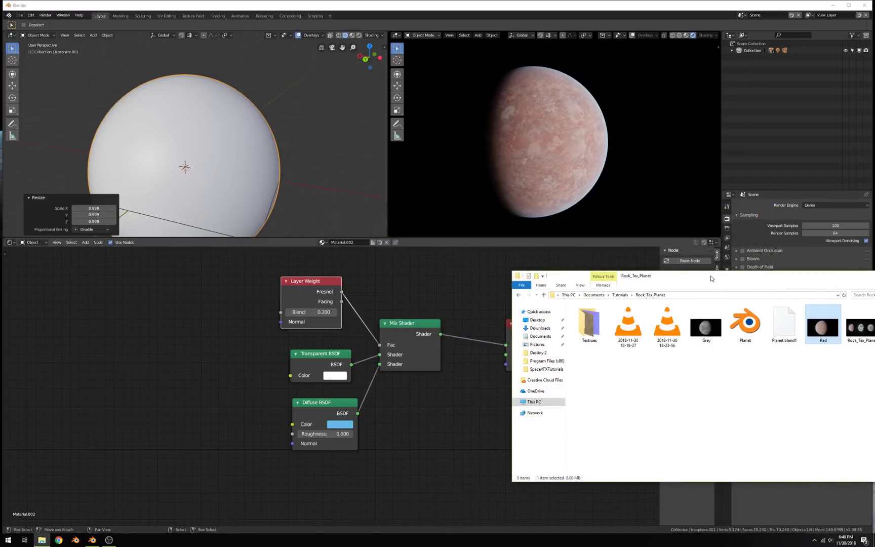
left_click_drag(708, 278, 874, 256)
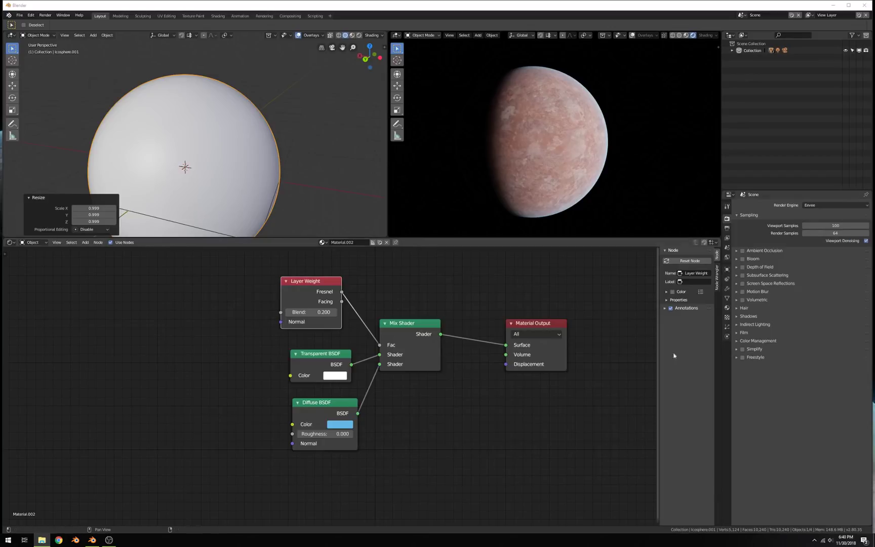
scroll(474, 308, "down", 1)
middle_click_drag(474, 308, 267, 371)
key("alt+Tab")
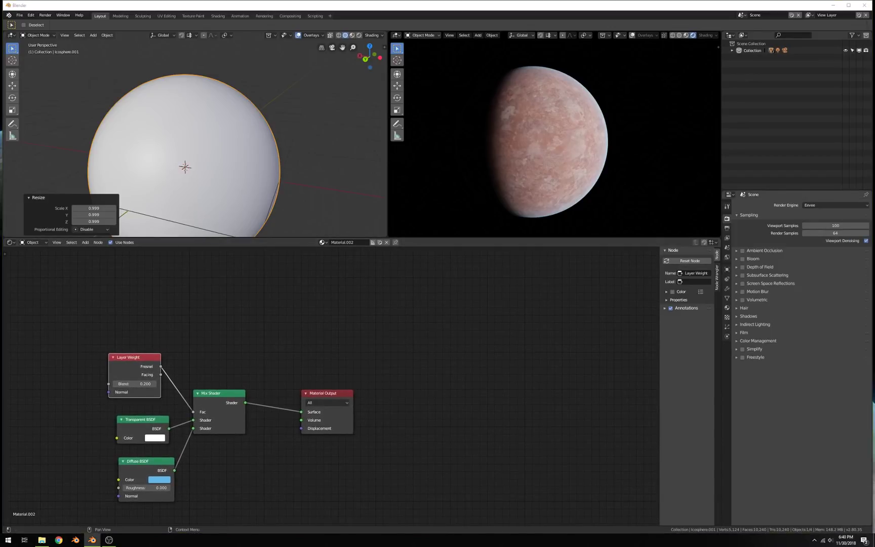
Step: Save the Blender file as Planet_Tutorial in the Rock_Tex_Planet folder
middle_click_drag(594, 98, 554, 133)
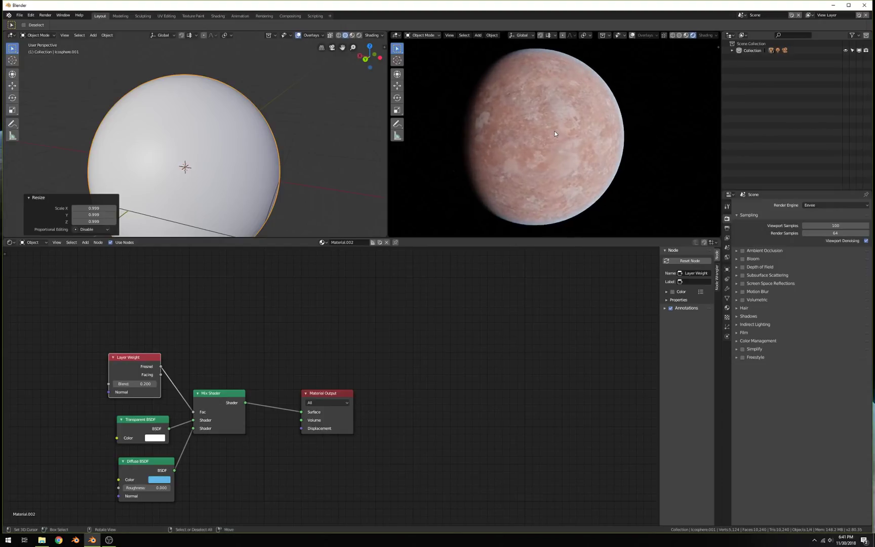
key("ctrl+s")
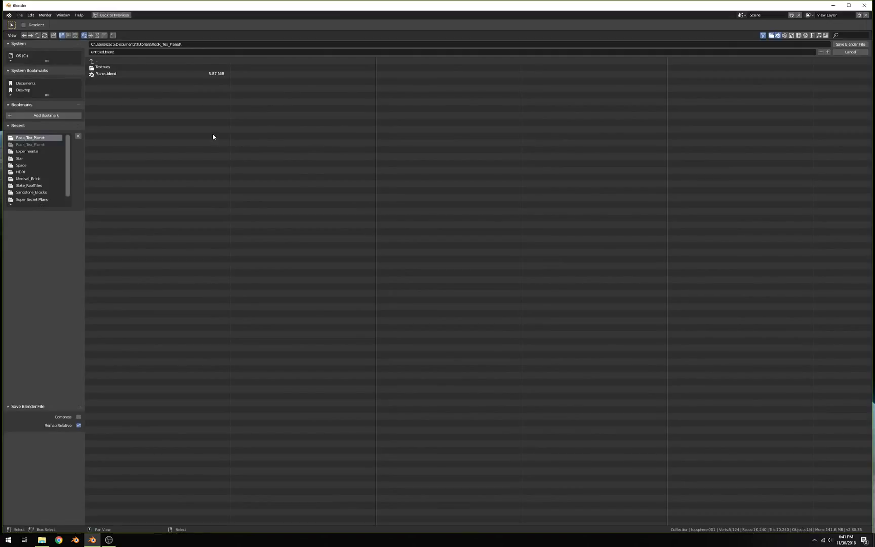
left_click(135, 52)
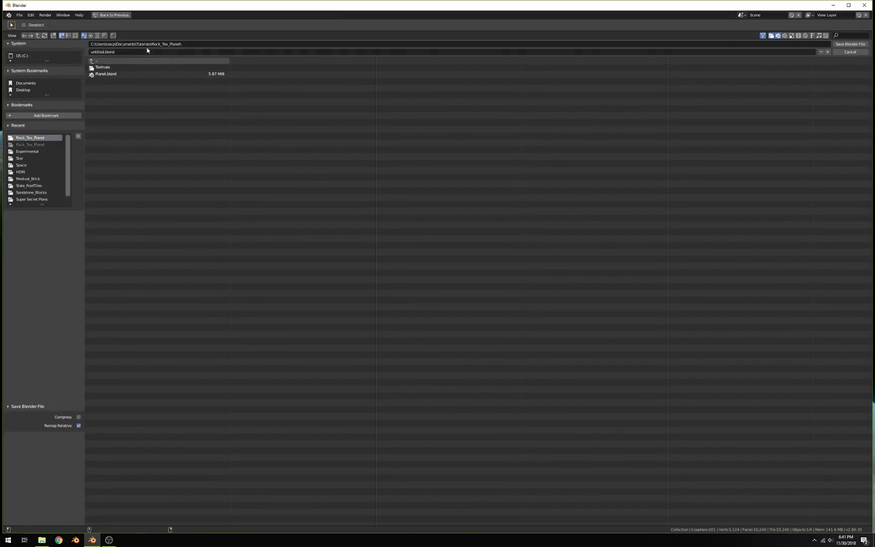
type("Planet_Tutorial")
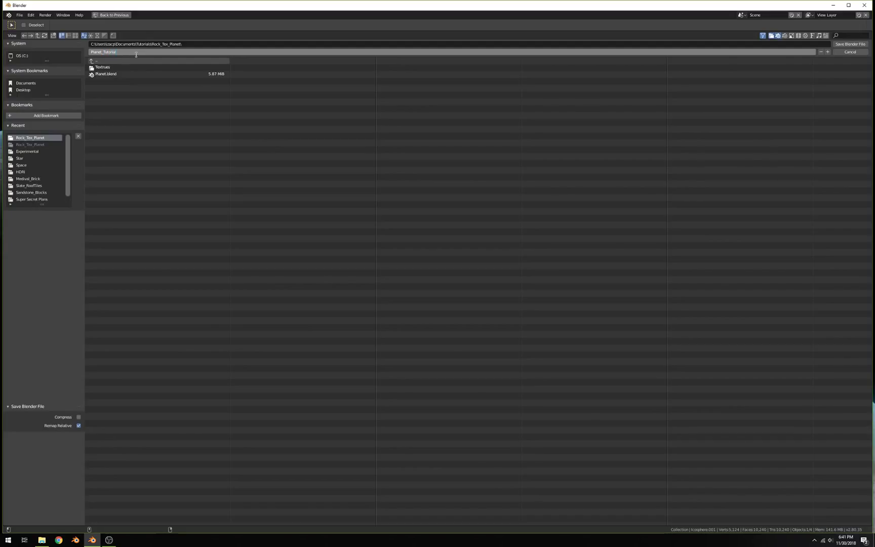
key("Return")
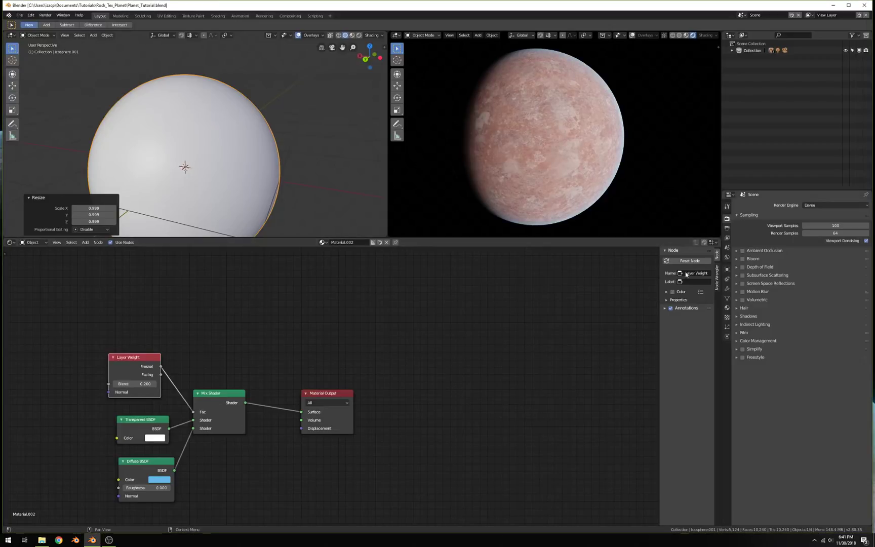
Step: Expand the scene collection and rename the outer sphere, Icosphere.001, to Atmosphere
key("KP_Decimal")
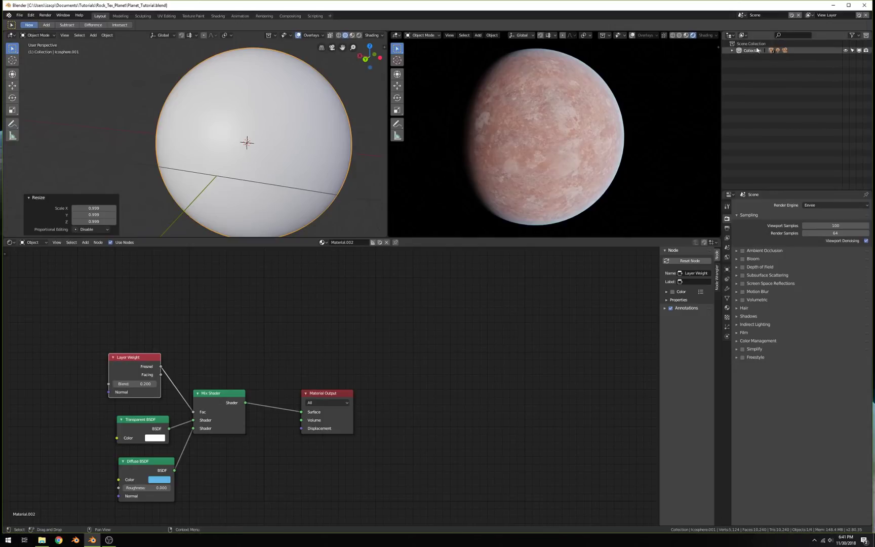
left_click(731, 51)
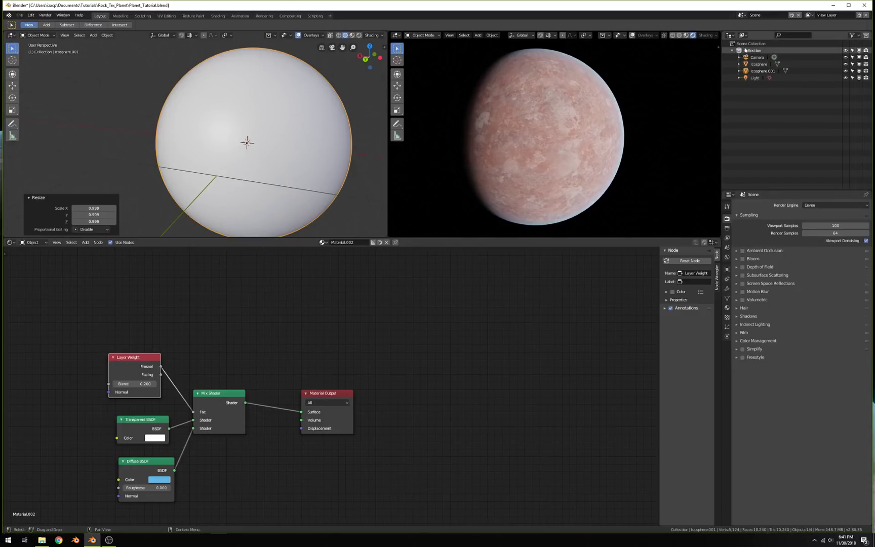
left_click(845, 50)
left_click(845, 52)
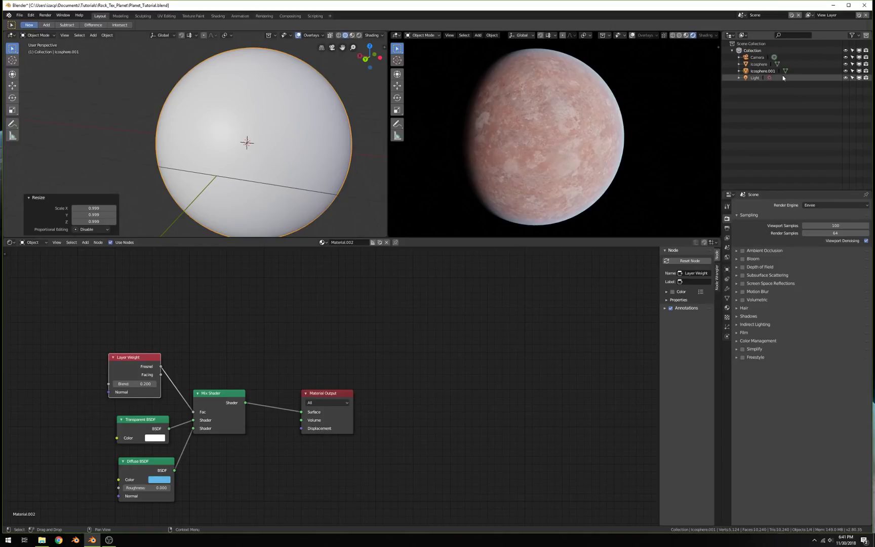
double_click(763, 71)
type("At")
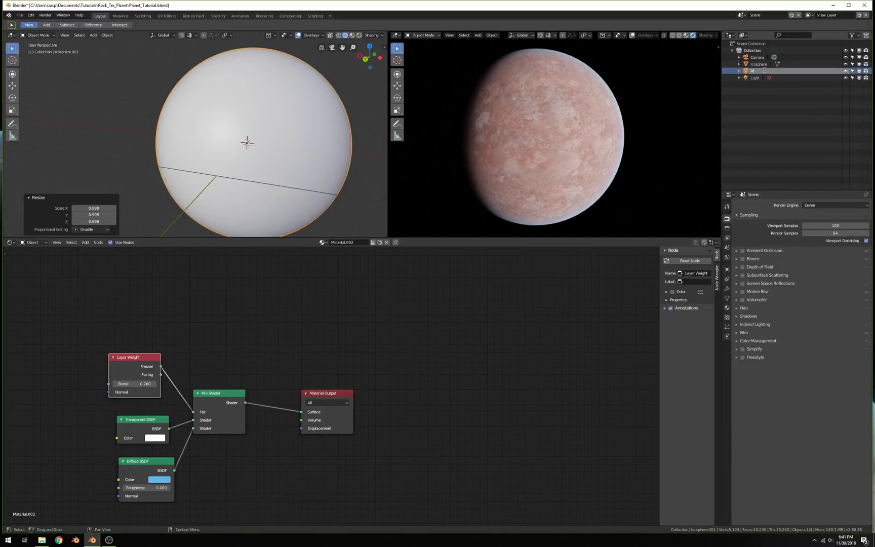
type("mosphere")
key("Return")
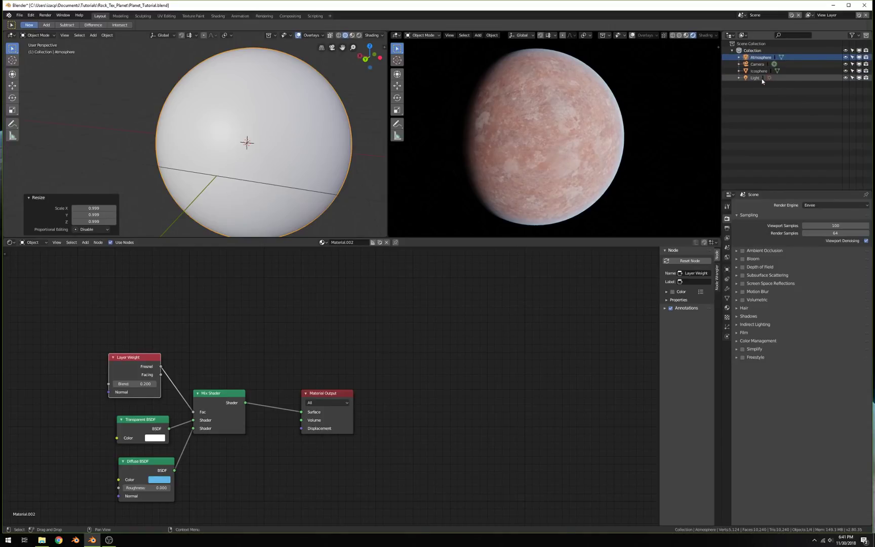
Step: Rename the inner Icosphere object to Planet
left_click(759, 72)
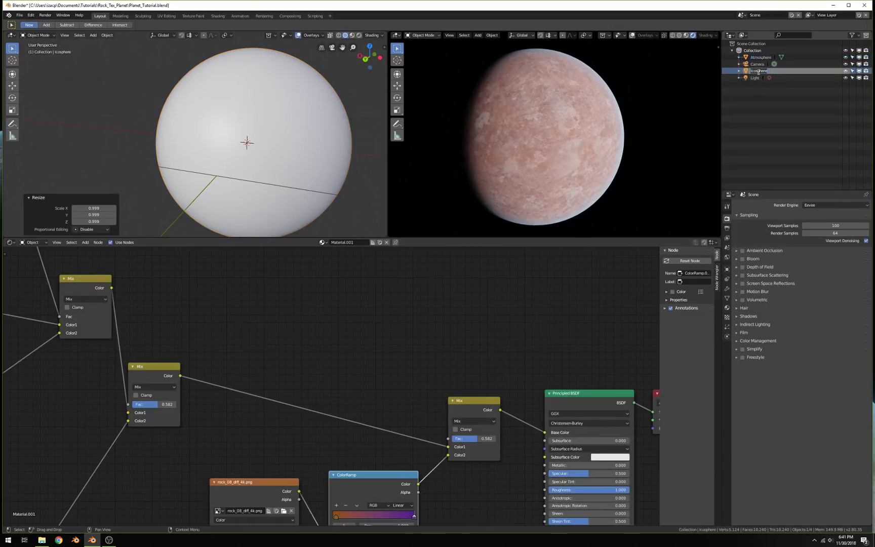
type("Planet")
key("Return")
Step: Move the planet material's Material Output node farther from the Principled BSDF and save the file
scroll(539, 128, "down", 3)
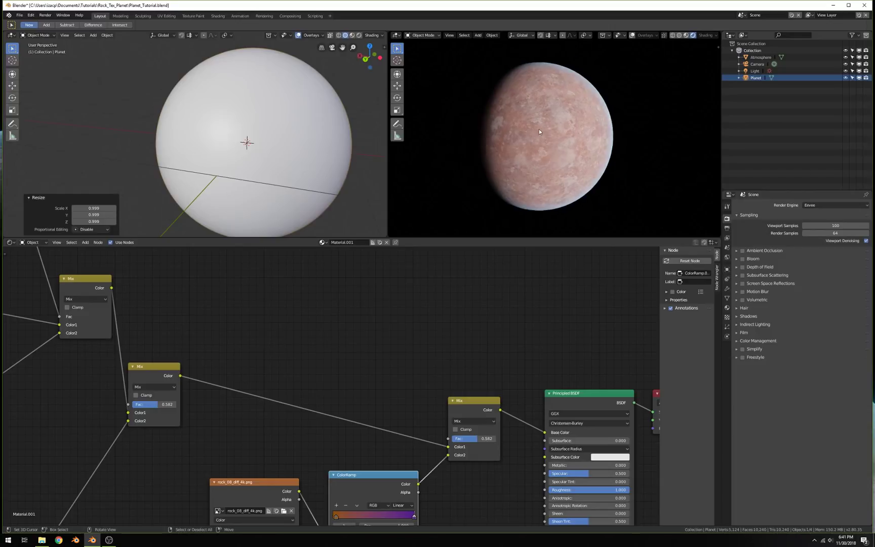
middle_click_drag(538, 128, 572, 128)
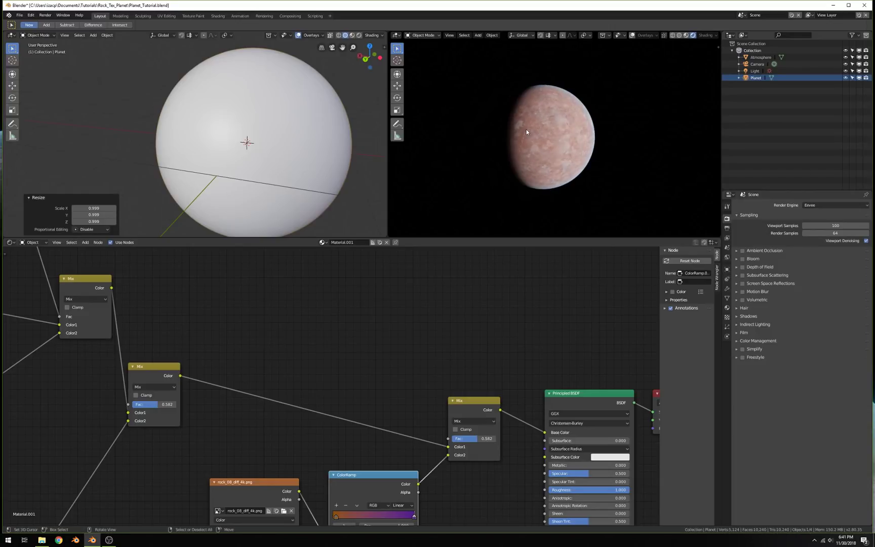
scroll(503, 318, "down", 2)
scroll(503, 318, "down", 1)
middle_click_drag(466, 376, 293, 338)
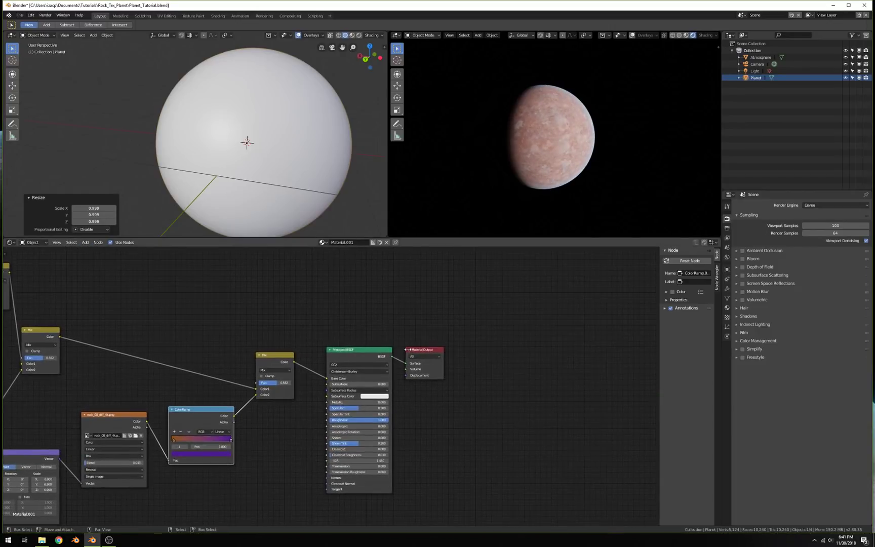
left_click_drag(407, 347, 446, 342)
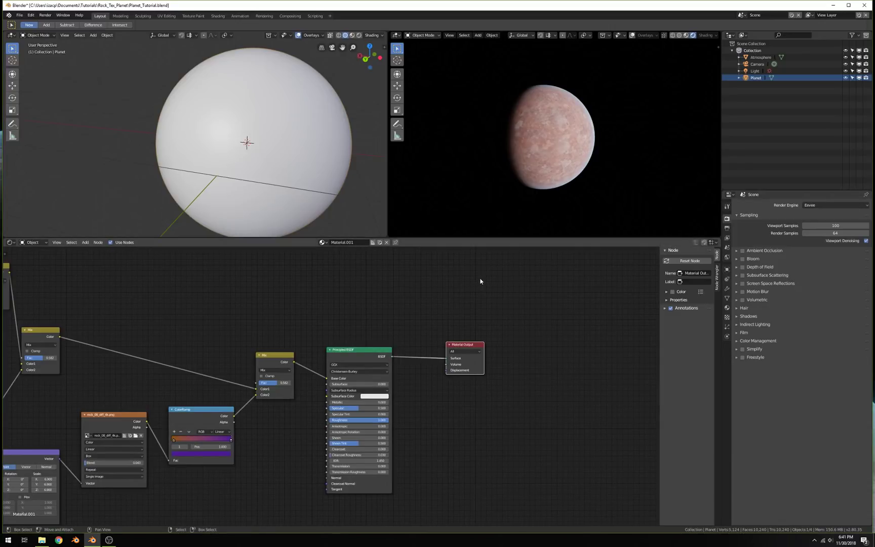
key("ctrl+s")
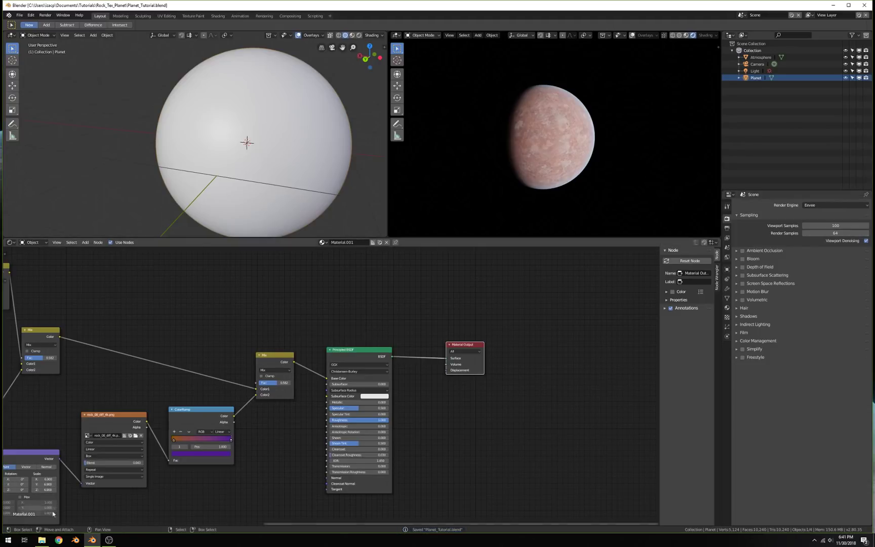
Step: Open the Terran.png reference image from the Rock_Tex_Planet folder, look it over, and close it
left_click(40, 541)
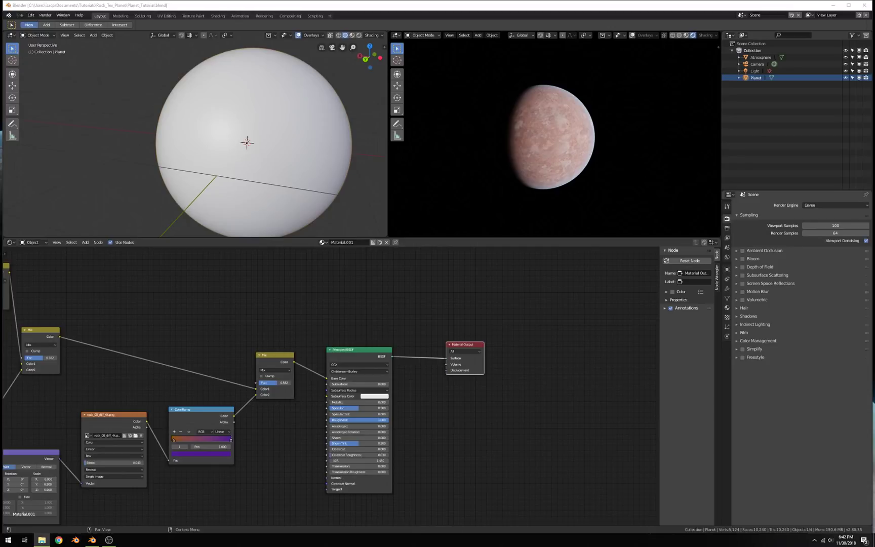
double_click(679, 213)
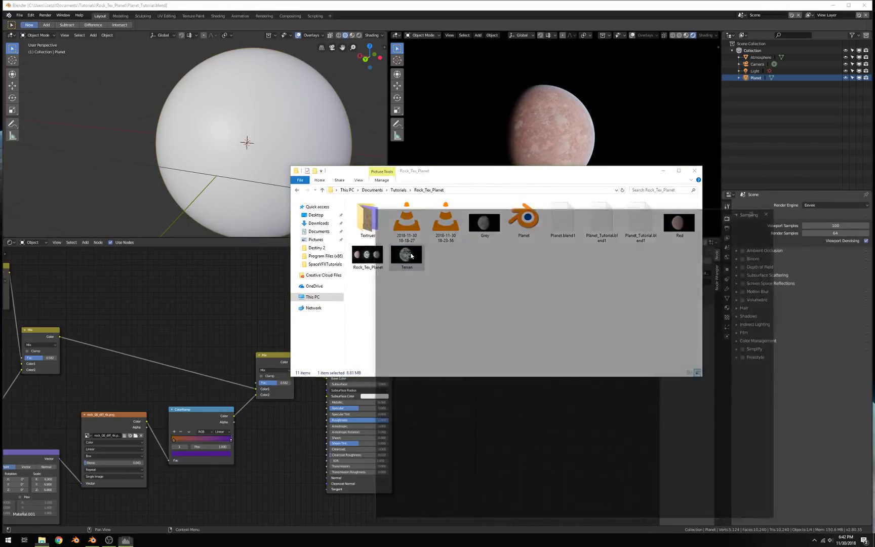
left_click_drag(580, 216, 373, 130)
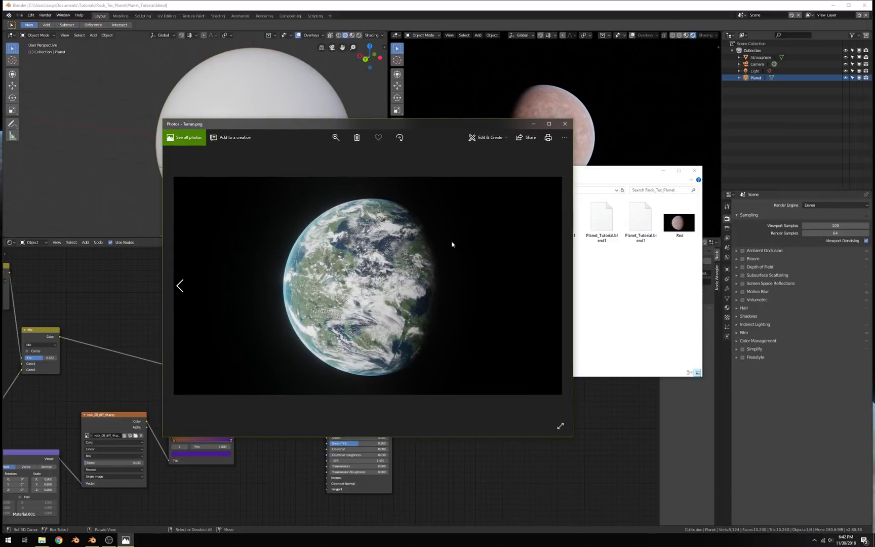
left_click(564, 123)
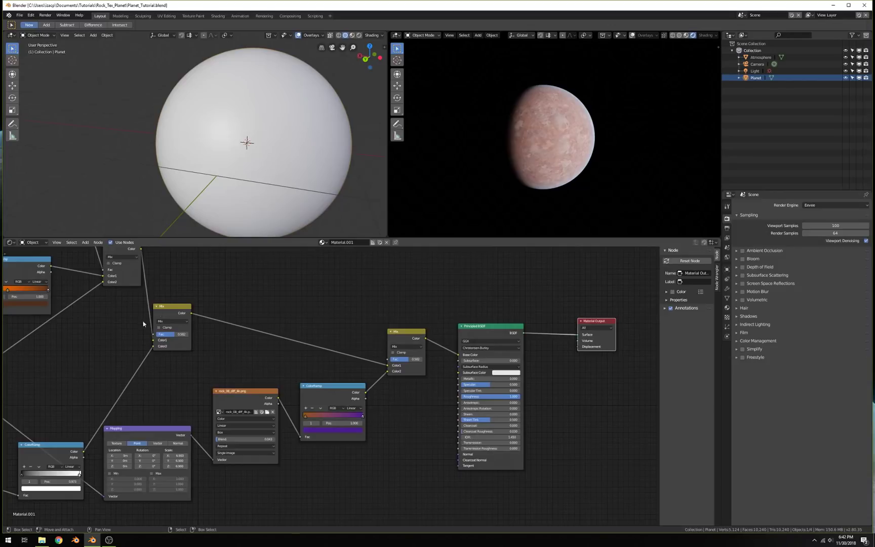
Step: Review the planet material's node tree and shift the Principled BSDF and Material Output nodes farther away from the last Mix node
middle_click_drag(142, 323, 290, 308)
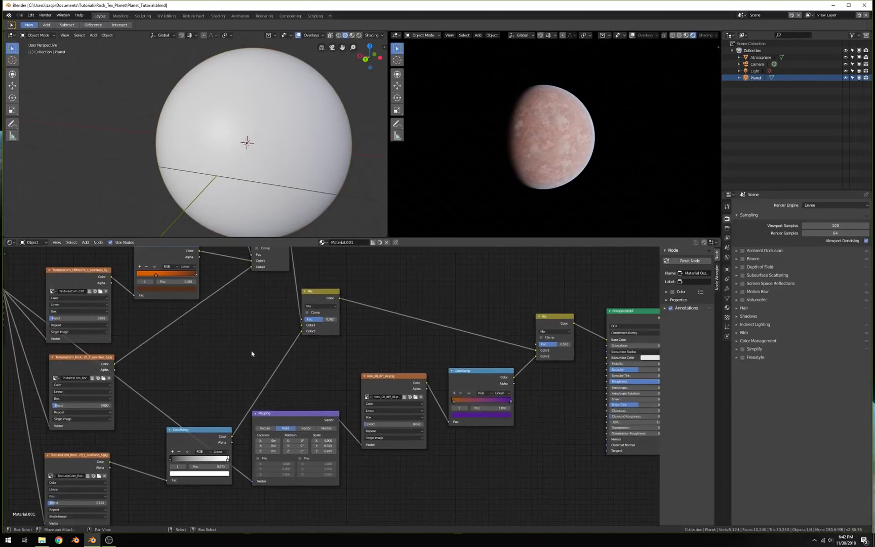
middle_click_drag(376, 311, 122, 351)
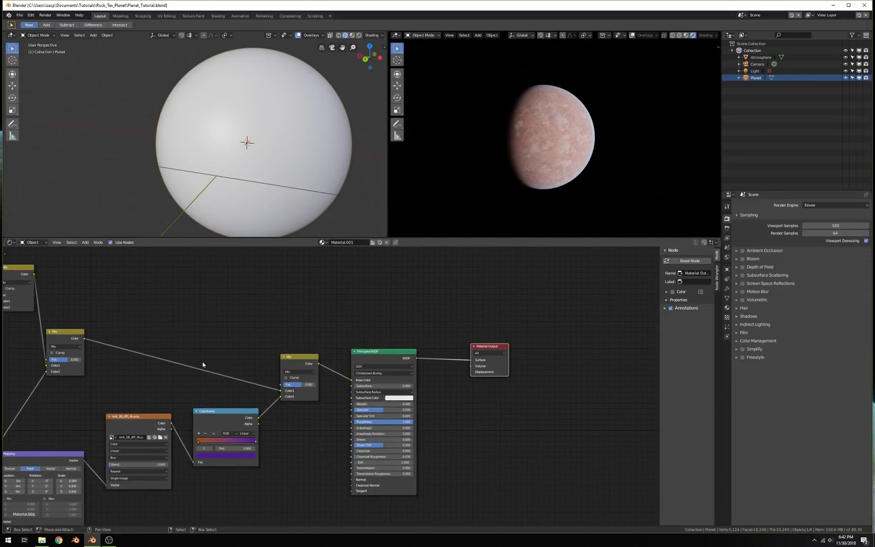
mouse_move(202, 364)
middle_mouse_down()
mouse_move(393, 340)
mouse_move(223, 341)
middle_mouse_up()
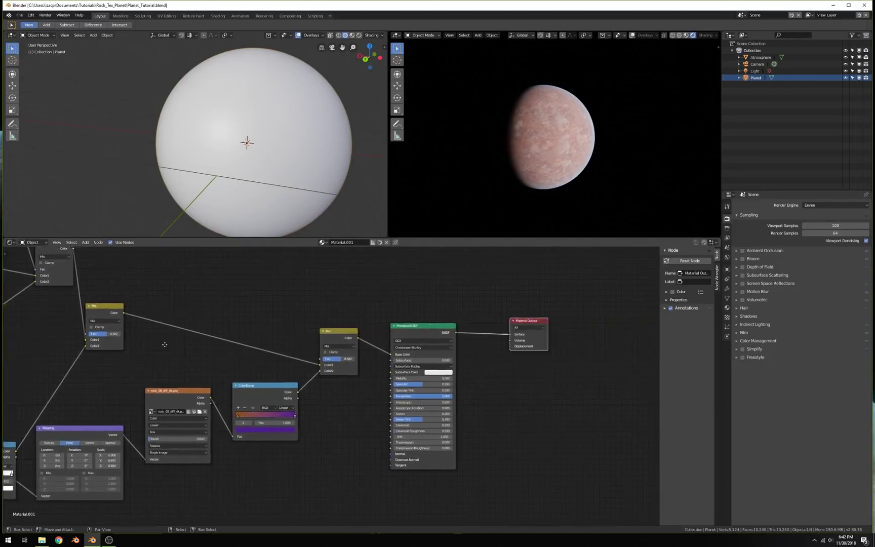
scroll(303, 306, "up", 1)
middle_click_drag(378, 301, 221, 317)
scroll(302, 306, "down", 3)
scroll(330, 330, "up", 4)
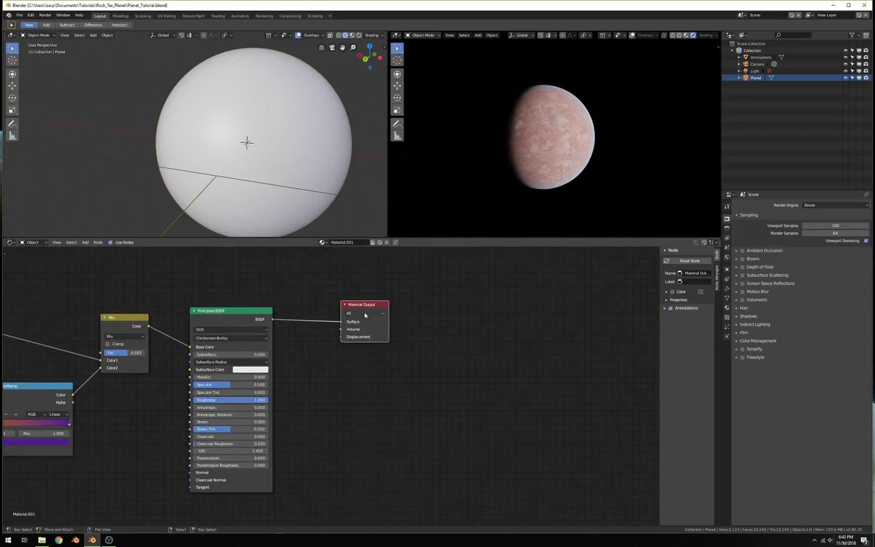
left_click_drag(365, 305, 484, 307)
left_click_drag(218, 310, 350, 314)
Step: Select both the Atmosphere and Planet spheres and move them together about 9.46 m along the global X axis
scroll(278, 167, "down", 4)
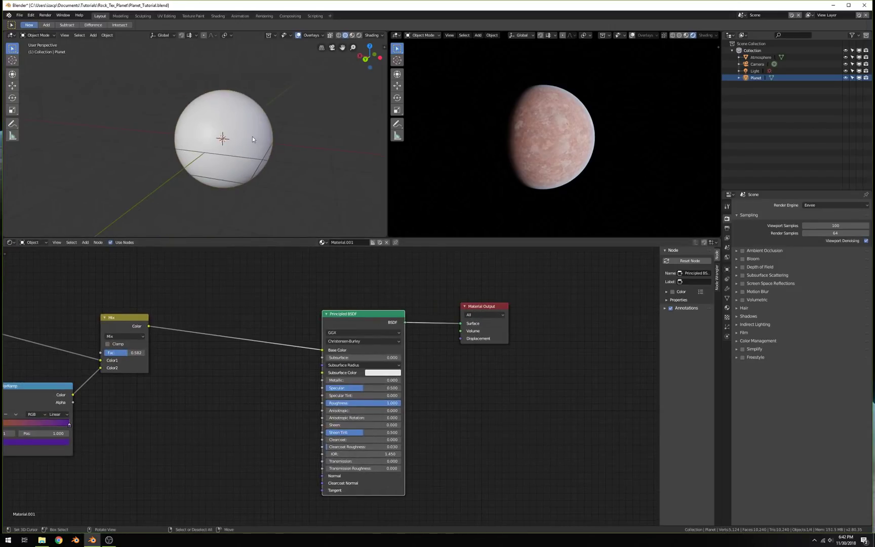
left_click(251, 125)
scroll(251, 125, "down", 4)
middle_click_drag(211, 321, 372, 347)
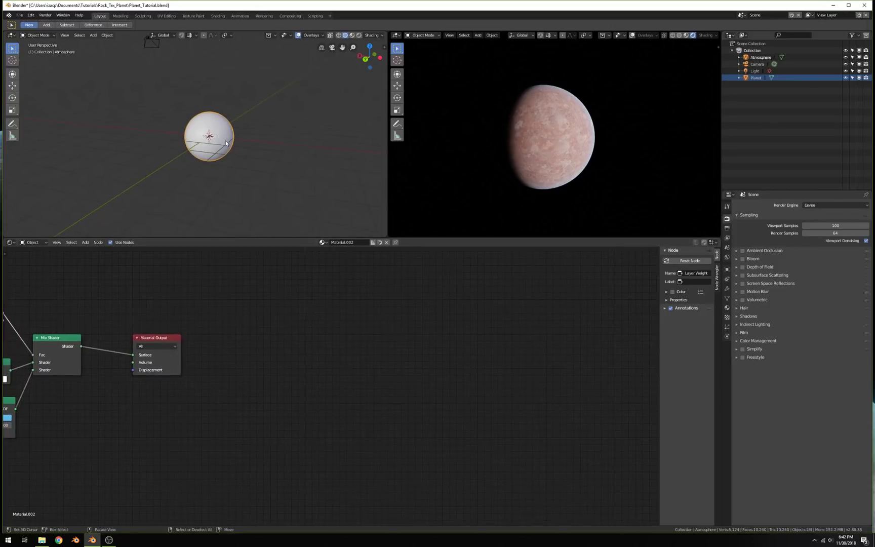
right_click(222, 147, "shift")
right_click(222, 146, "shift")
scroll(303, 212, "down", 4)
middle_click_drag(151, 262, 381, 298)
scroll(253, 160, "down", 1)
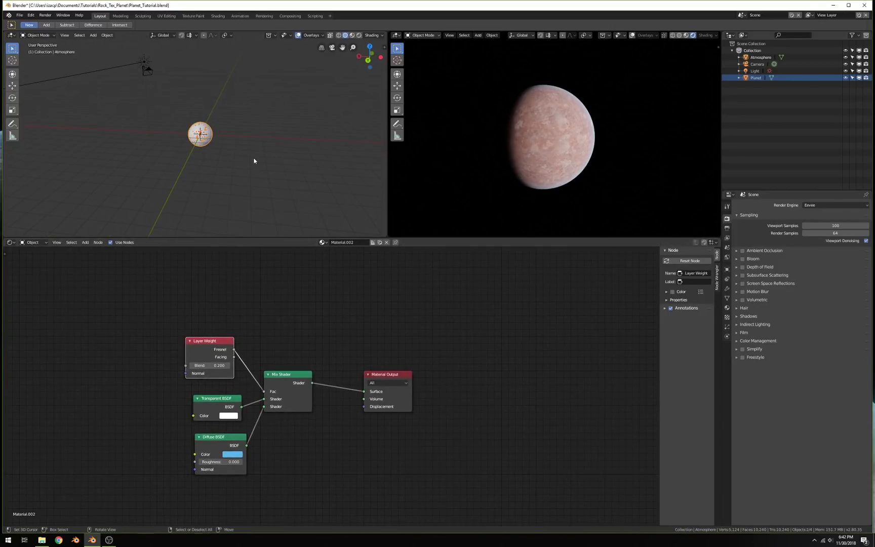
key("g")
key("x")
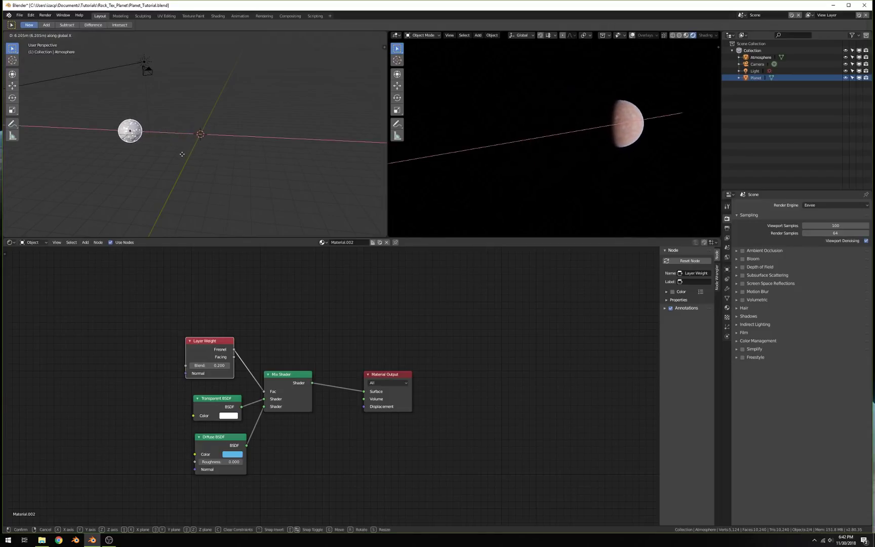
left_click(150, 155)
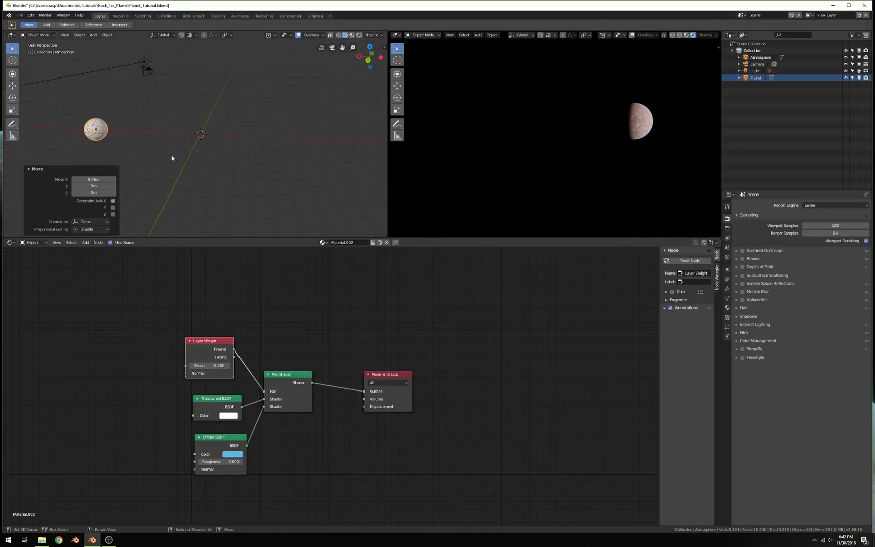
Step: Duplicate the planet and its atmosphere, clear the copies' location to the world origin, and inspect the planets in the rendered view
key("shift+d")
right_click(185, 99)
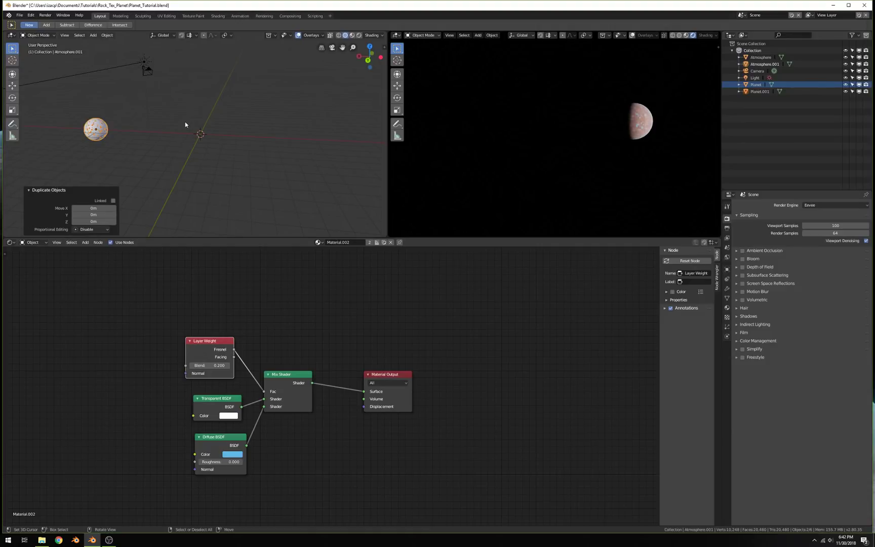
key("alt+g")
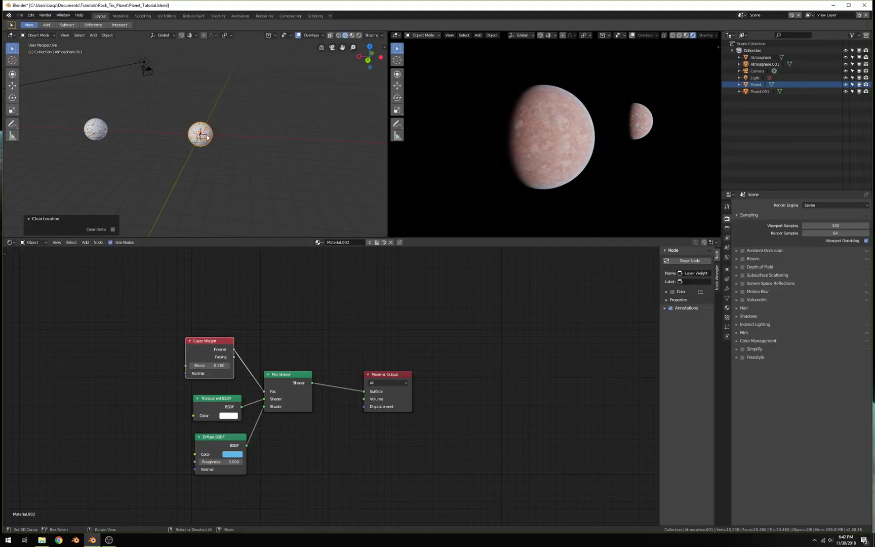
middle_click_drag(204, 134, 256, 135, "shift")
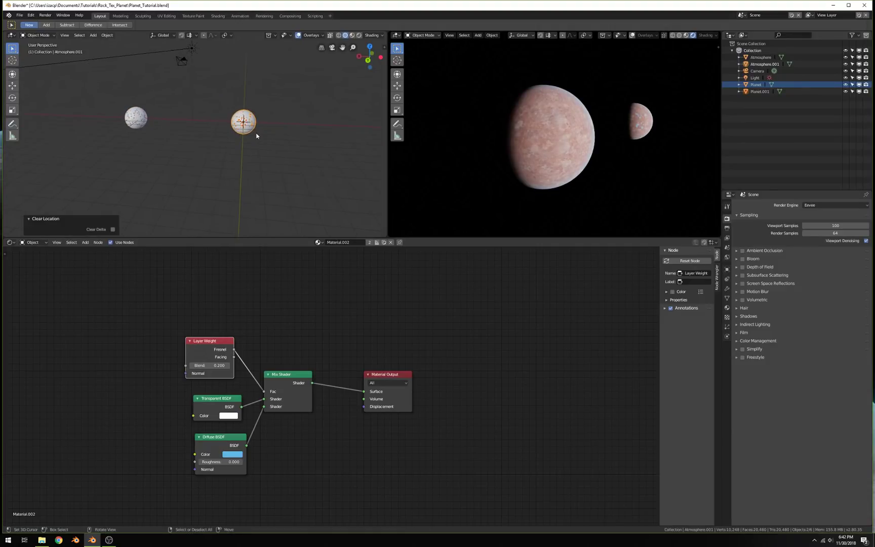
mouse_move(679, 118)
middle_mouse_down()
mouse_move(652, 121)
mouse_move(678, 119)
middle_mouse_up()
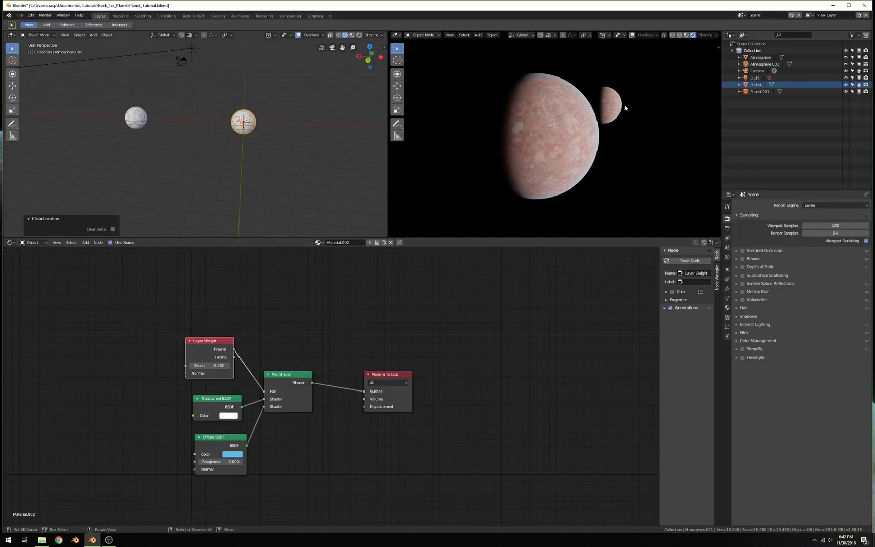
middle_click_drag(616, 113, 585, 137)
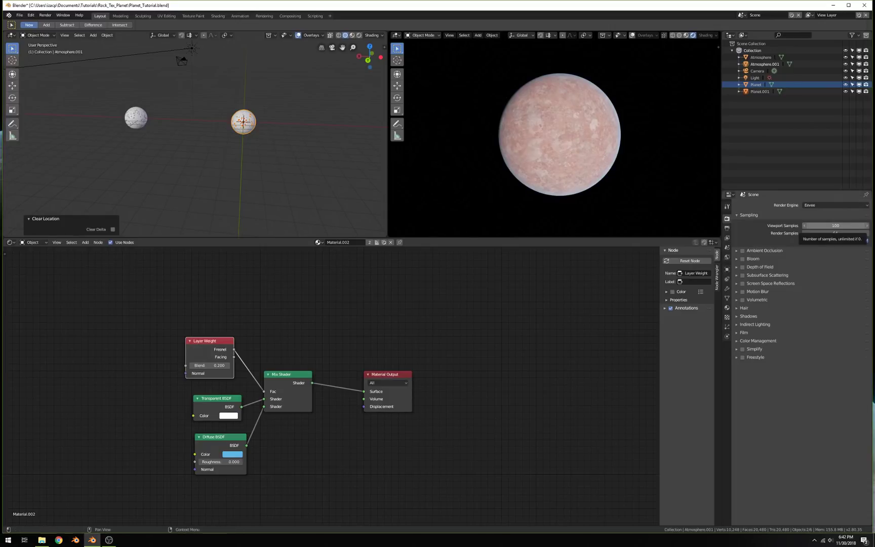
middle_click_drag(497, 127, 458, 141)
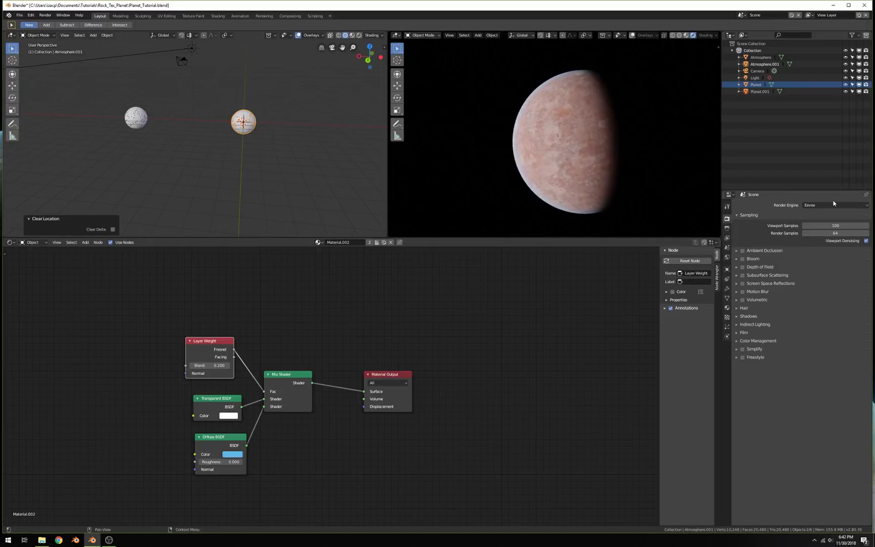